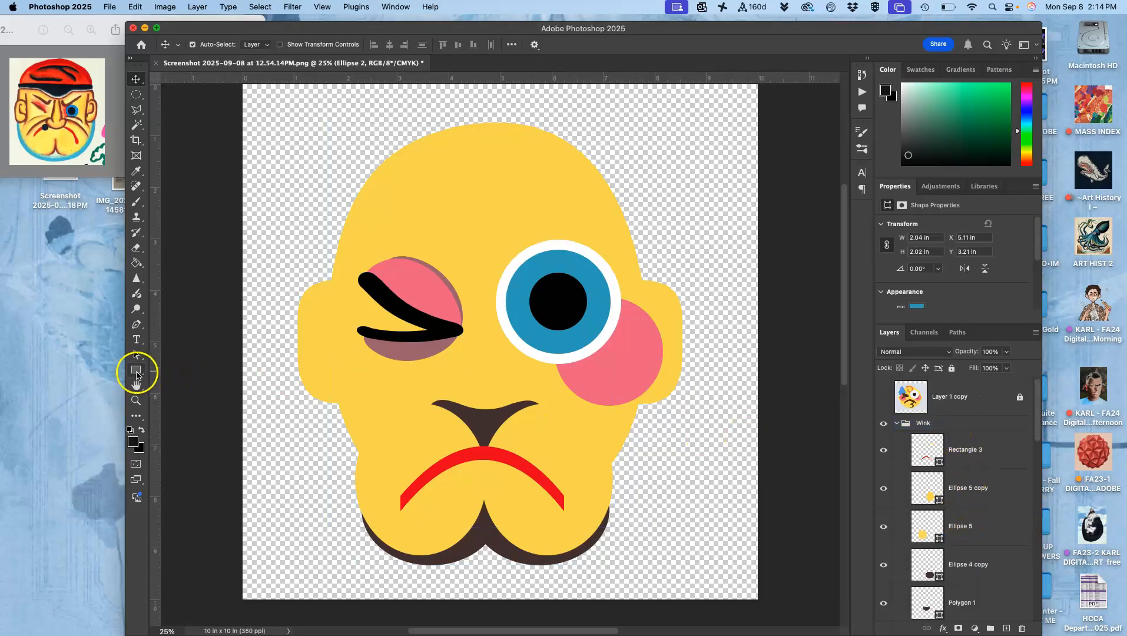
Draw a rectangle about 6.03 by 2.2 in across the forehead and move its layer above the Wink group.
left_click(136, 371)
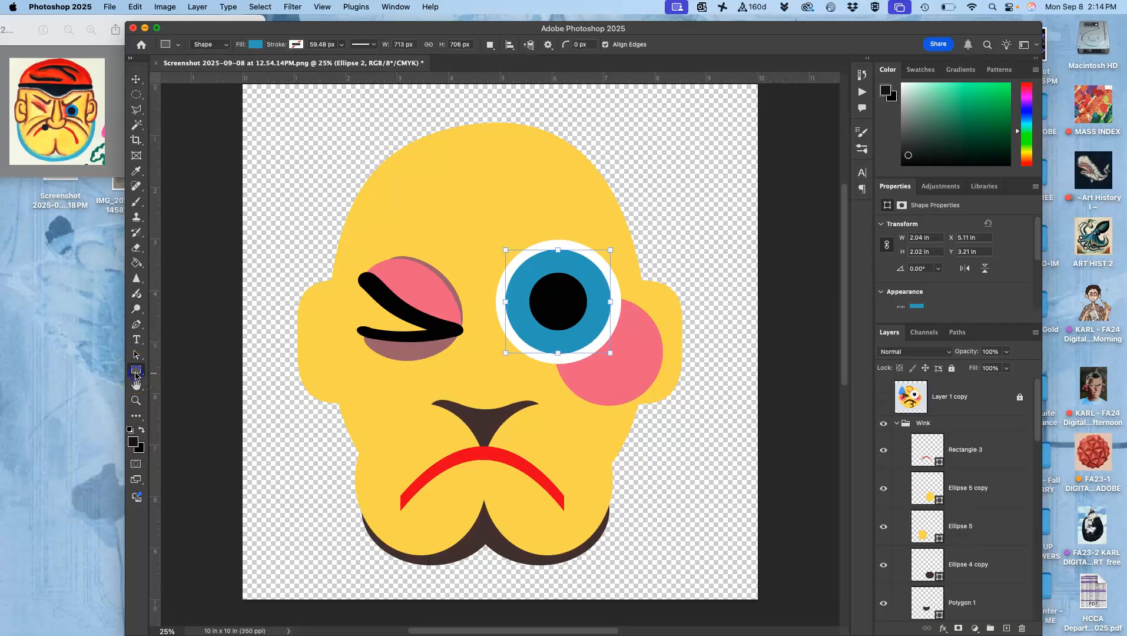
left_click_drag(331, 107, 642, 222)
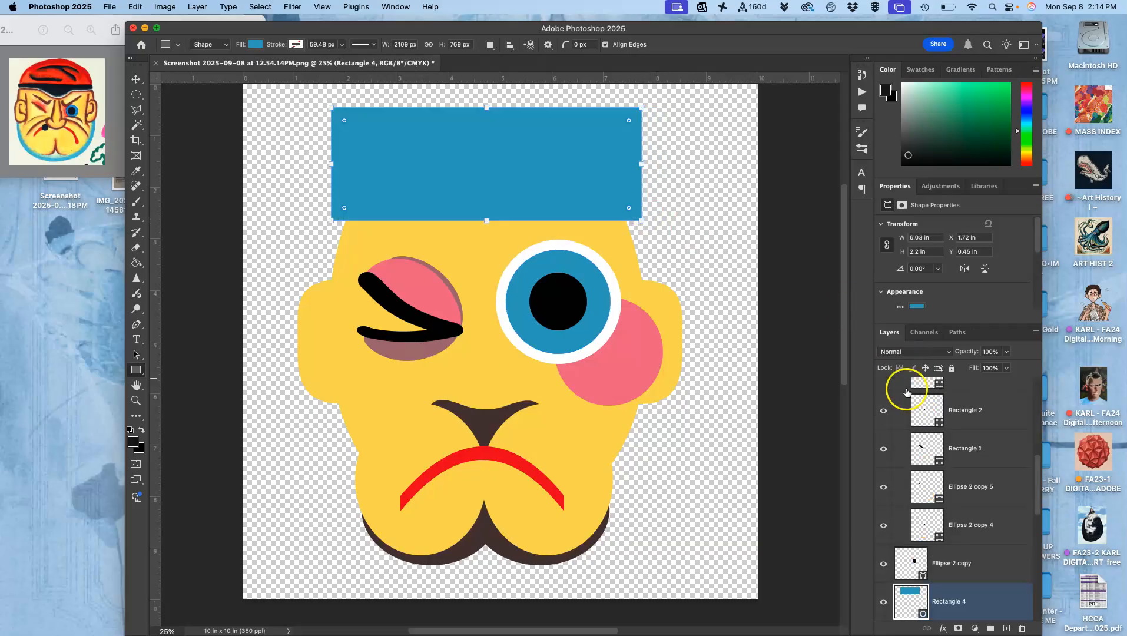
key("super+]")
key("super+]")
key("super+]")
key("super+]")
key("super+]")
key("super+]")
key("super+]")
key("super+]")
key("super+]")
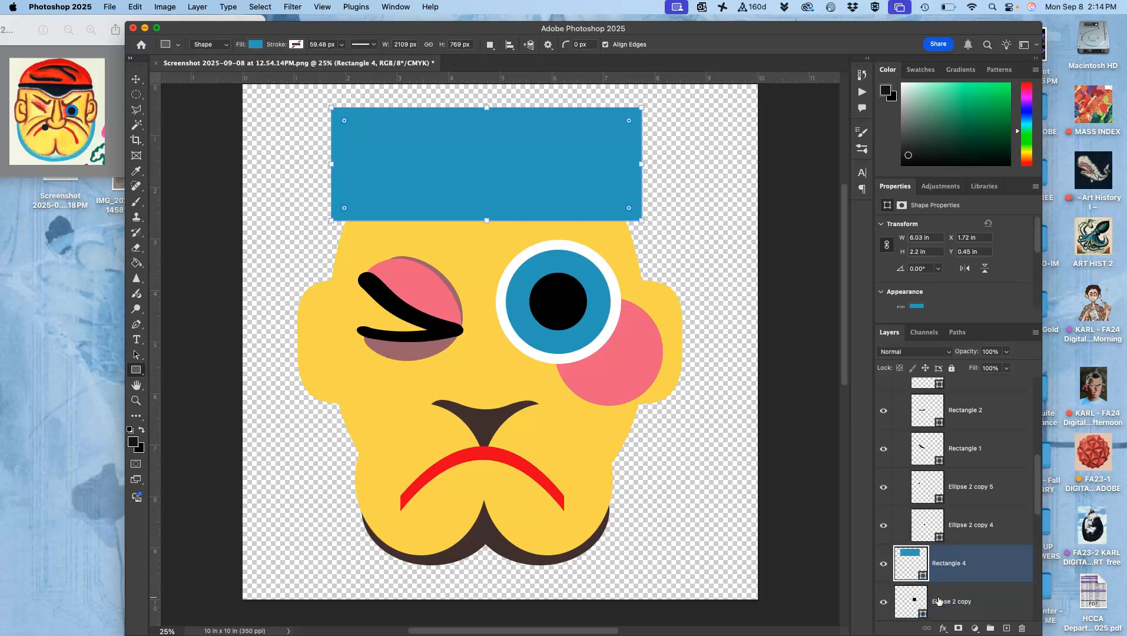
key("super+]")
key("super+]")
key("super+]")
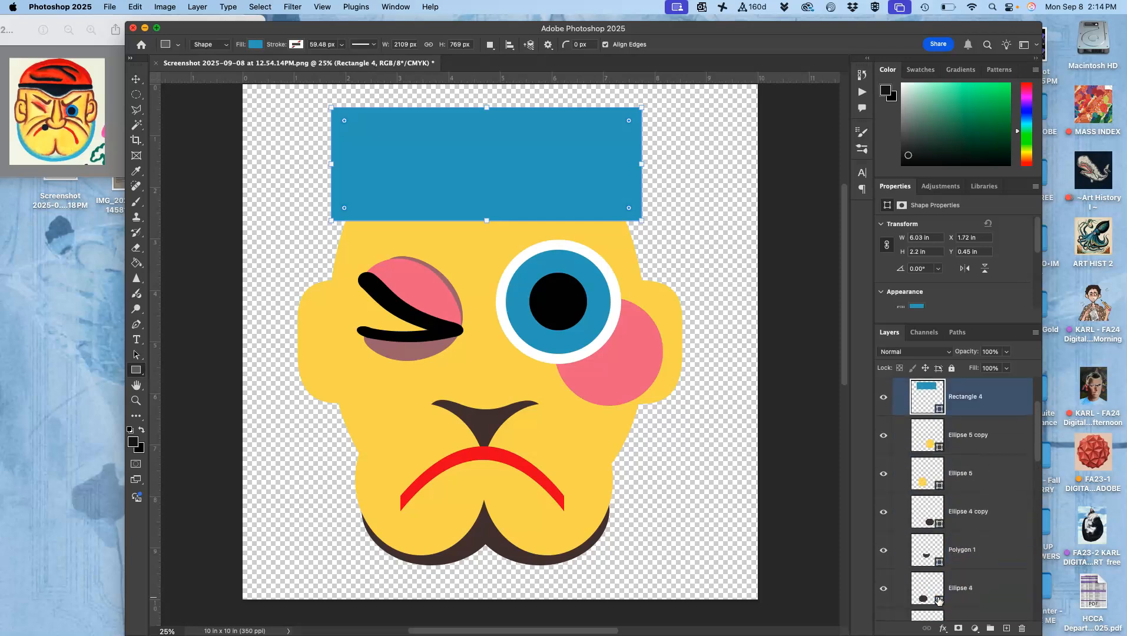
key("super+[")
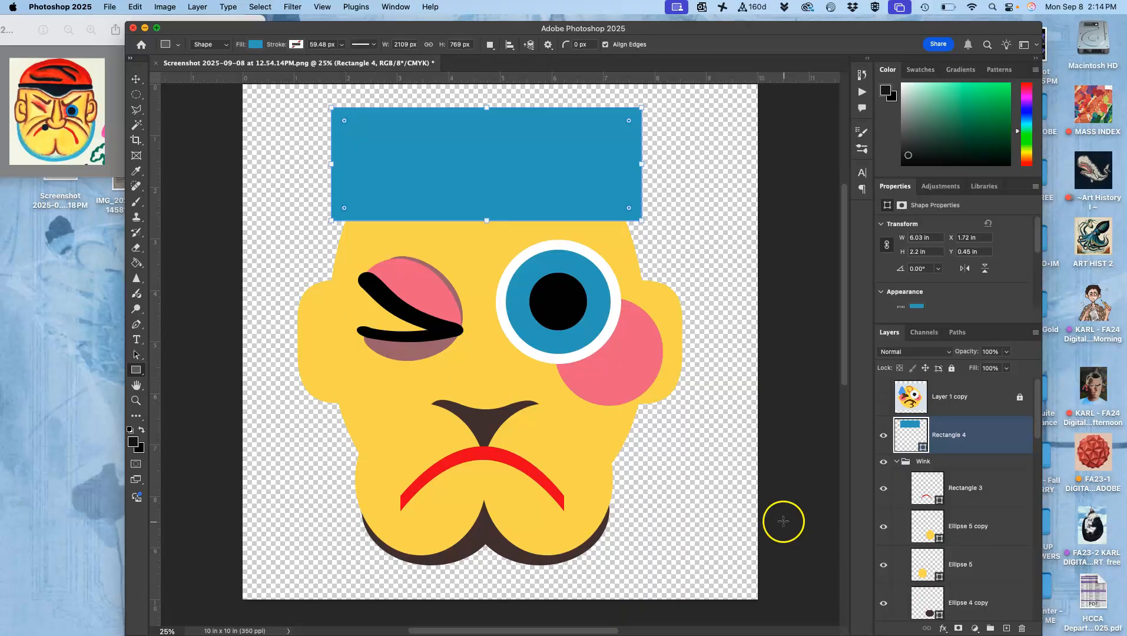
Recolor the forehead rectangle with the red sampled from the mouth.
double_click(910, 426)
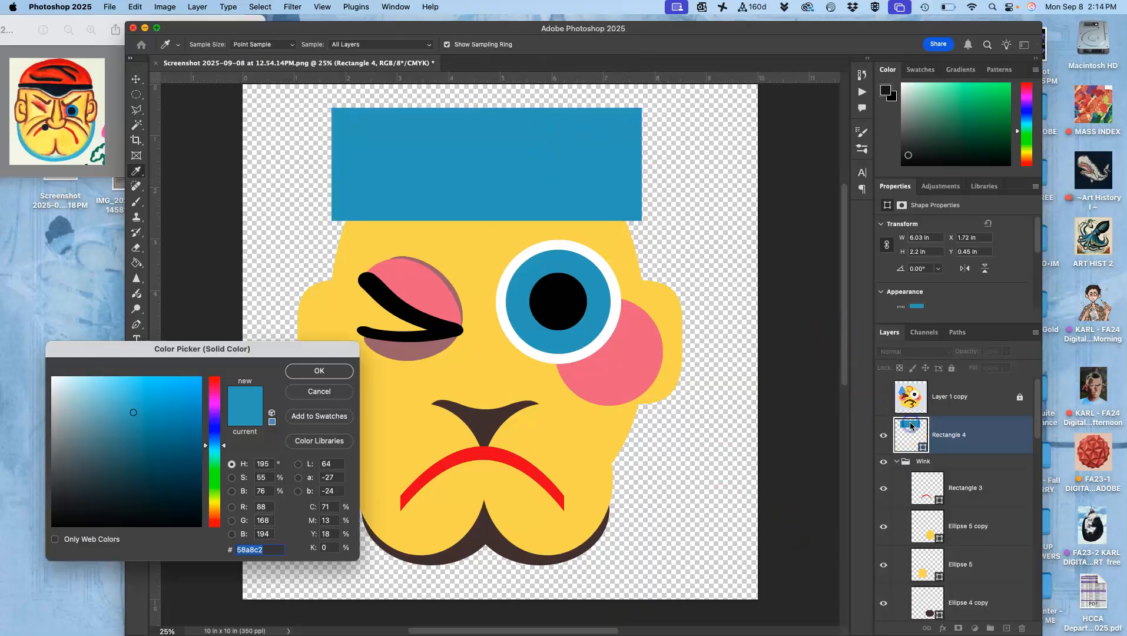
left_click(500, 452)
left_click(319, 371)
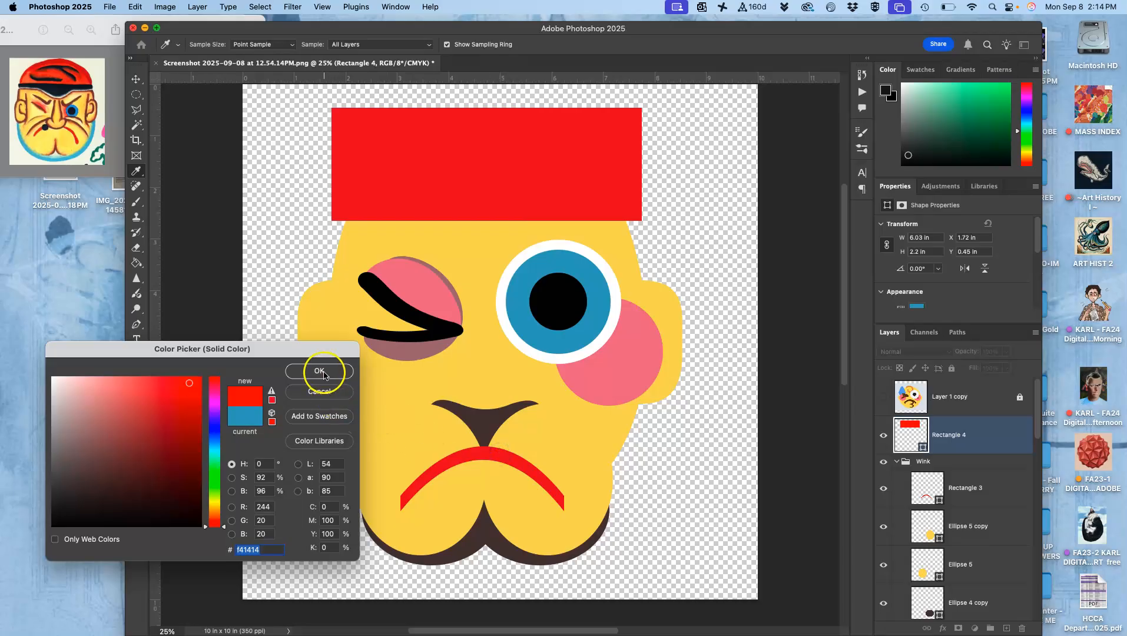
Warp the red rectangle into a cap shape by pulling its two upper corners inward and down.
right_click(465, 164)
left_click(438, 181)
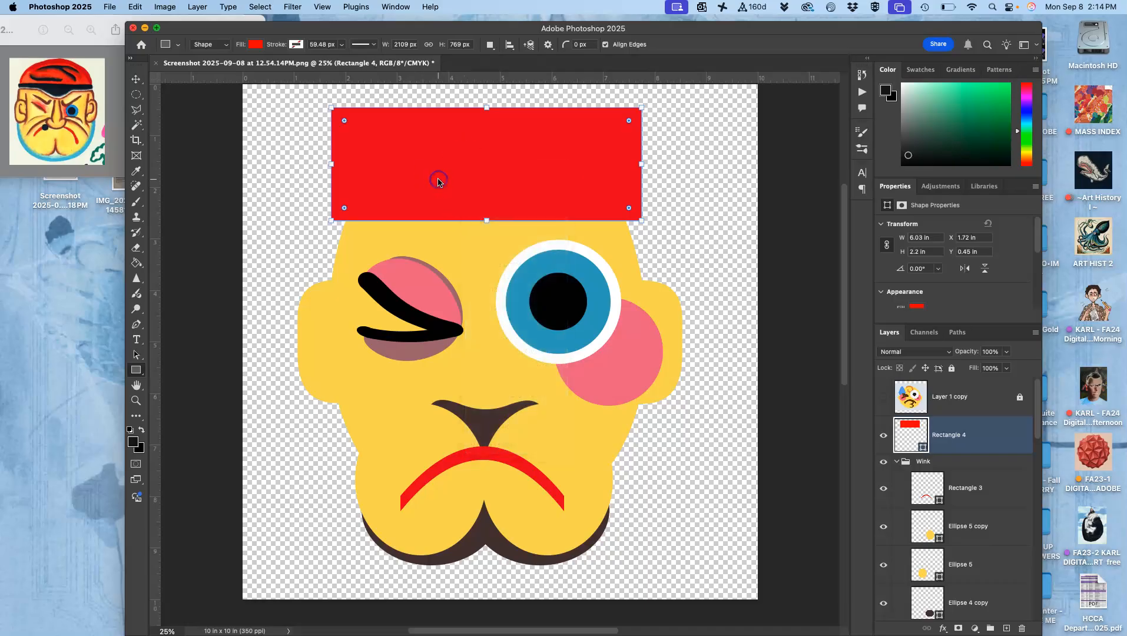
key("super+t")
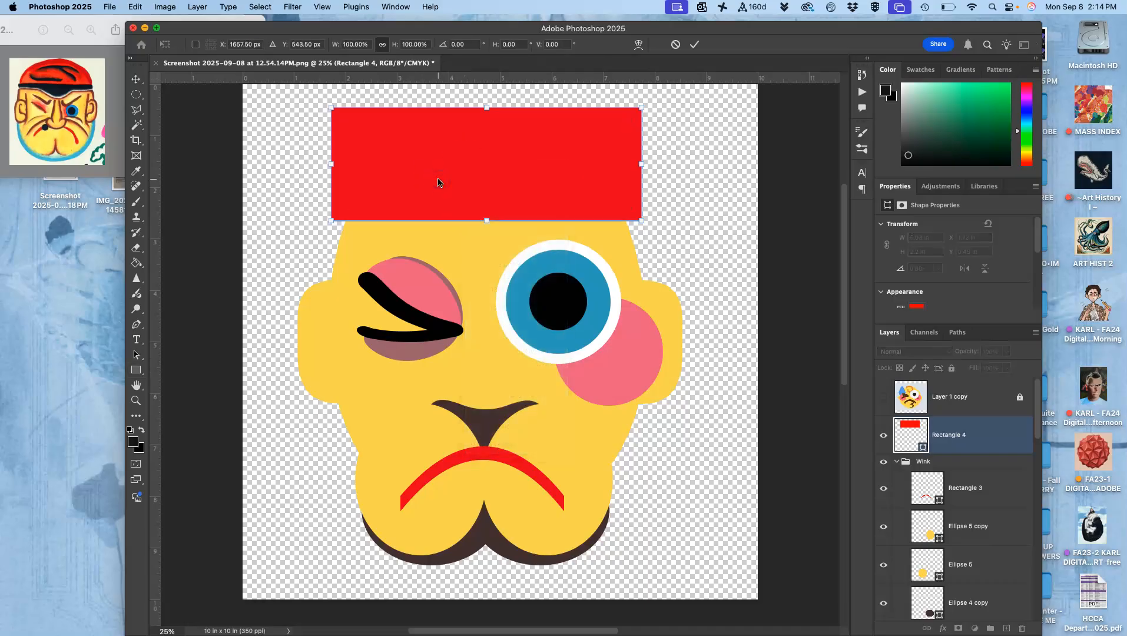
right_click(438, 181)
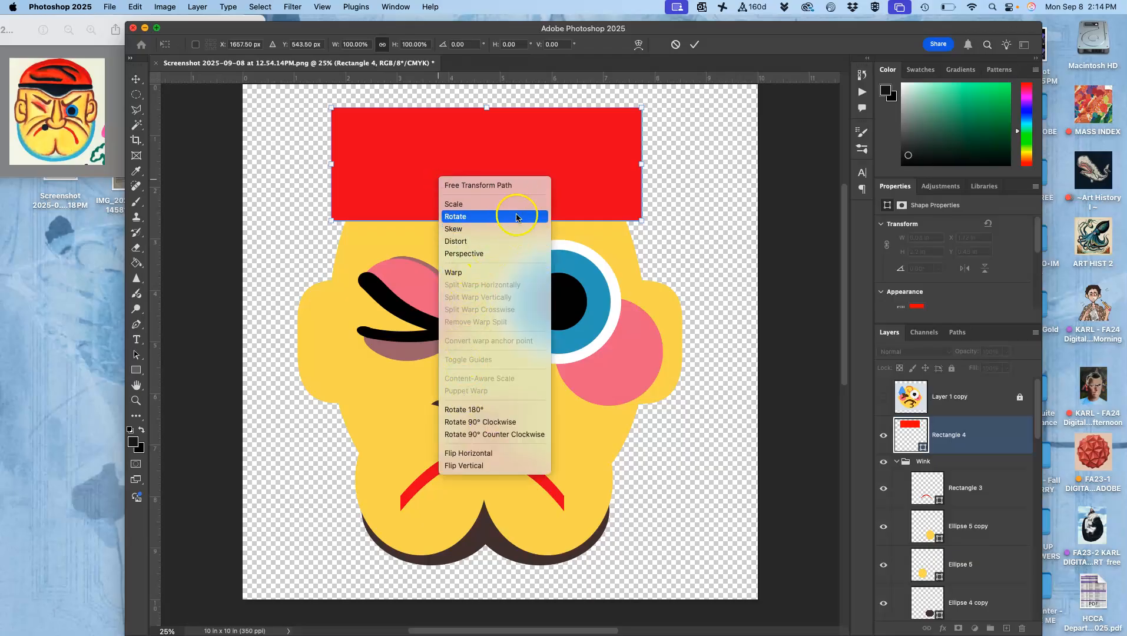
left_click(474, 274)
left_click_drag(332, 108, 380, 126)
left_click_drag(641, 110, 598, 131)
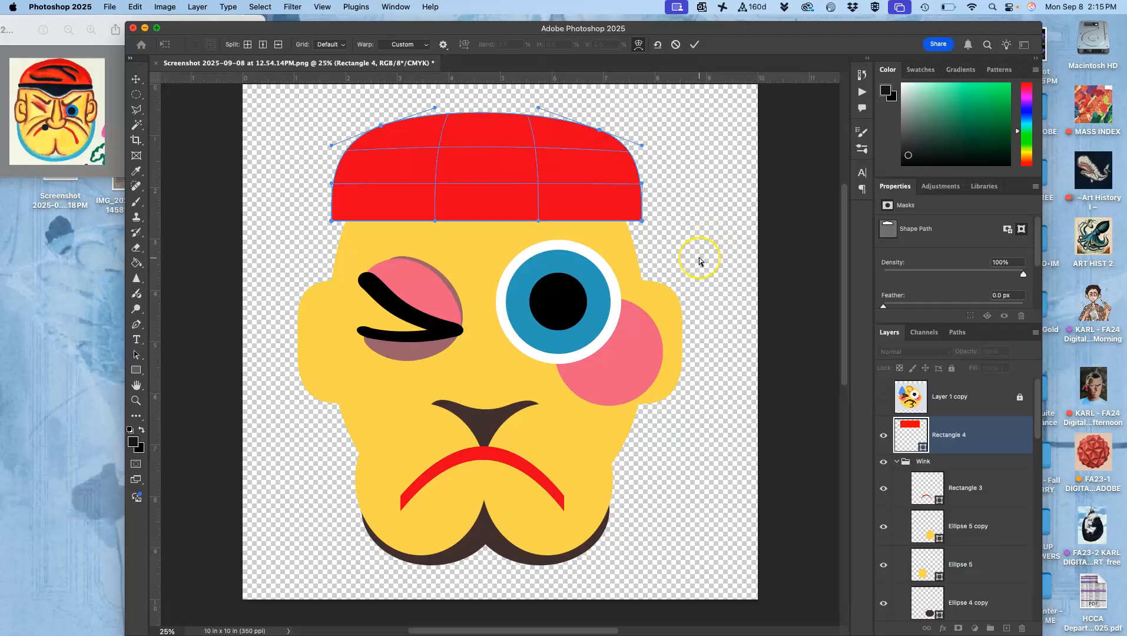
key("Return")
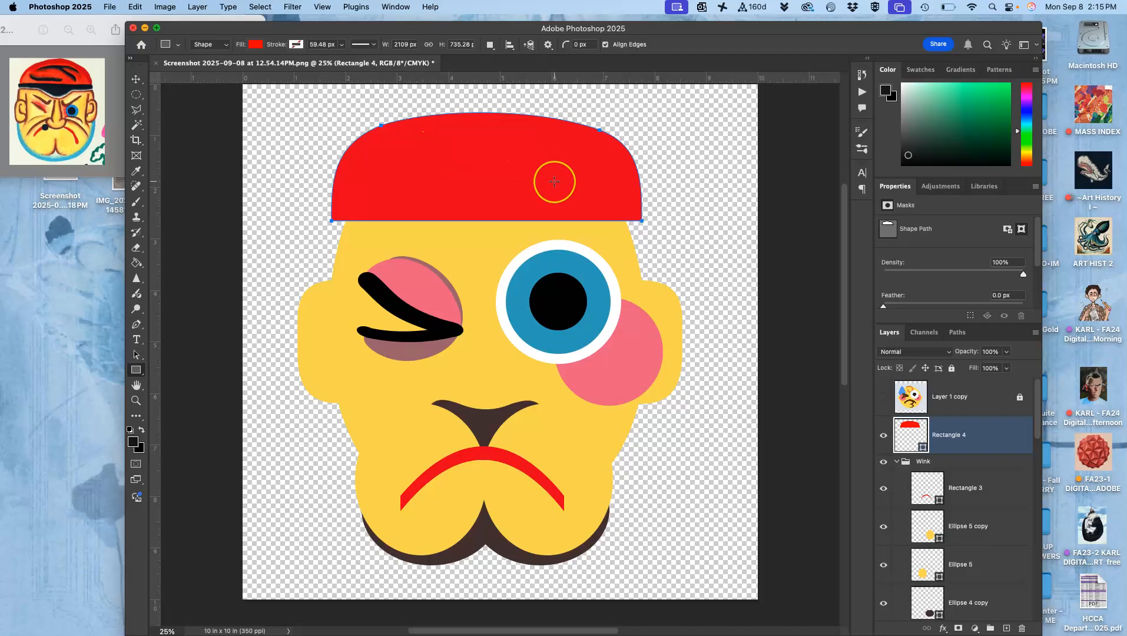
Duplicate the red cap layer and recolor the copy near-black (#111010).
key("super+j")
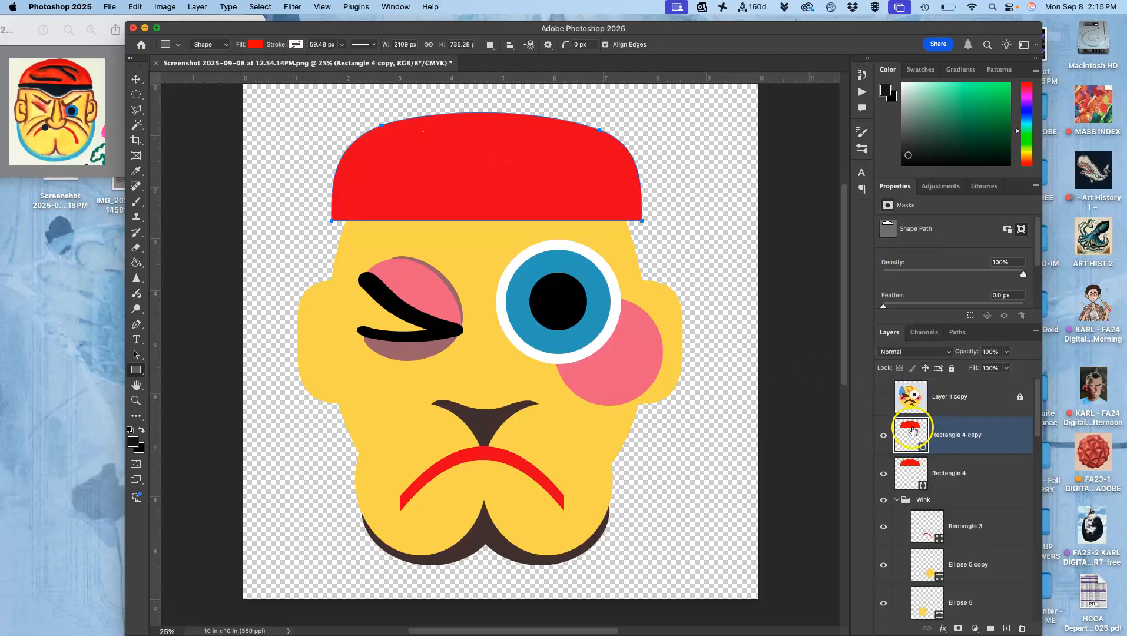
double_click(911, 431)
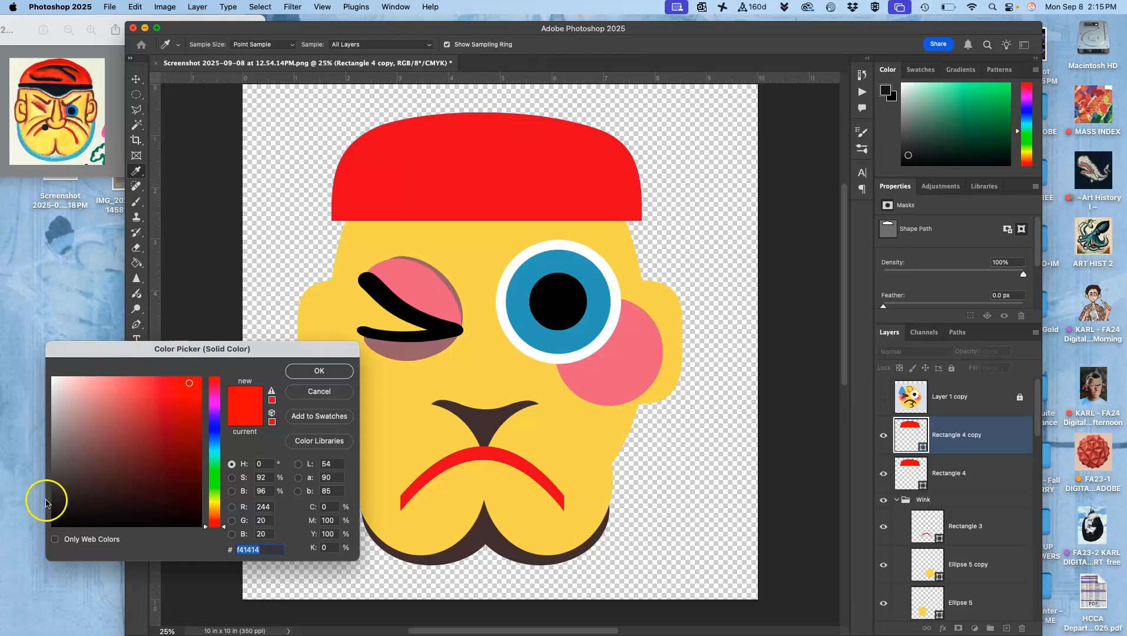
left_click(61, 516)
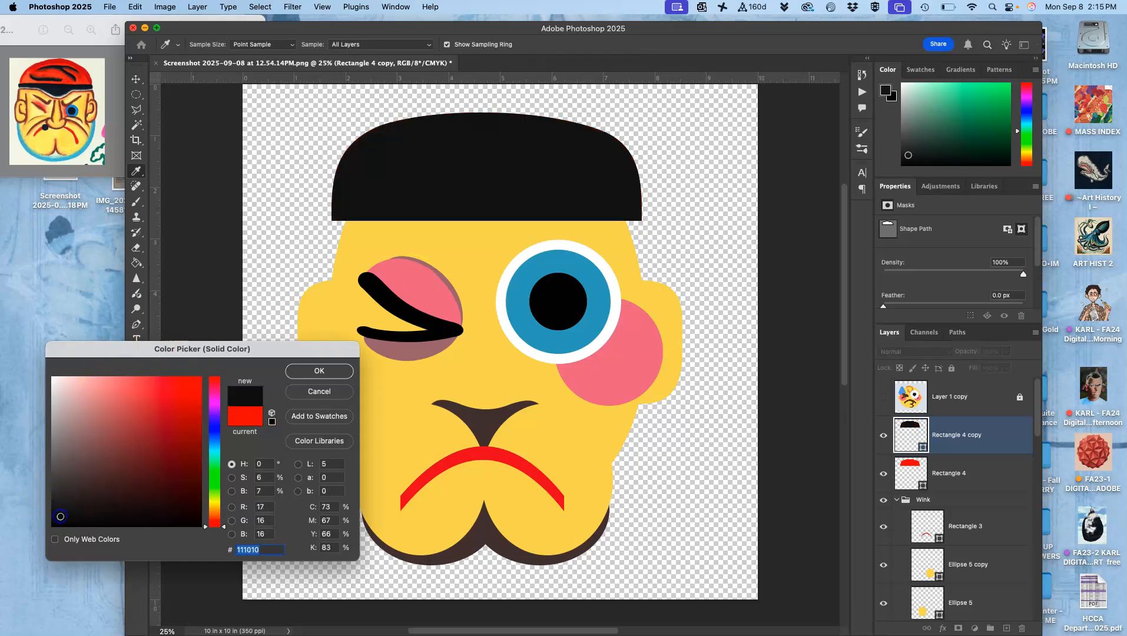
left_click(318, 372)
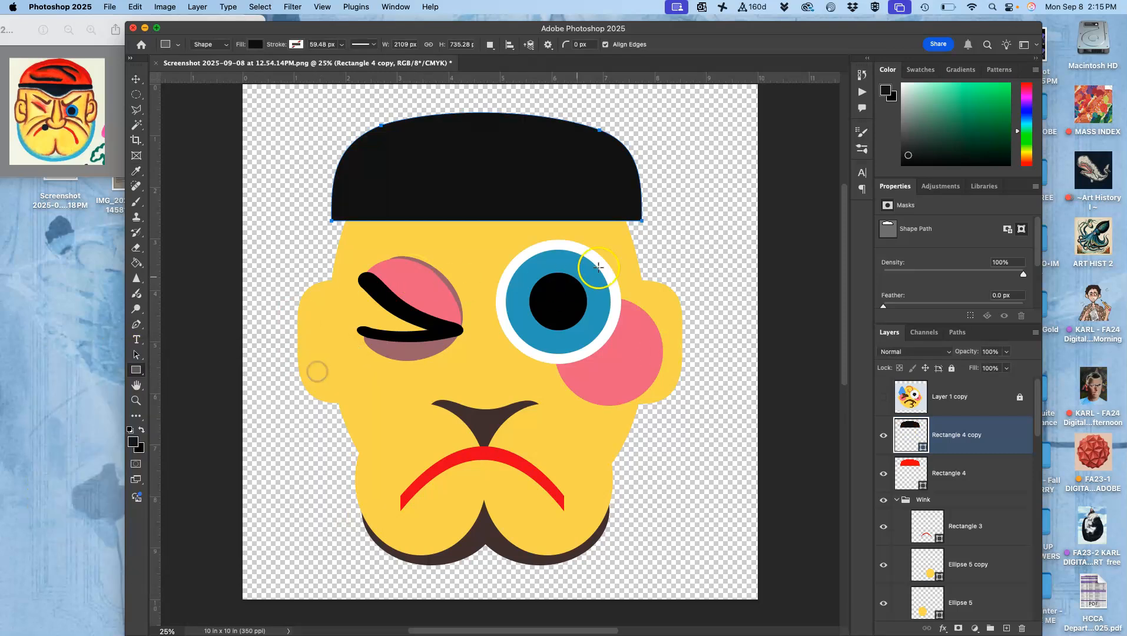
Flip the black copy vertically and move it down so its straight edge overlaps the bottom of the red cap.
key("super+t")
right_click(533, 153)
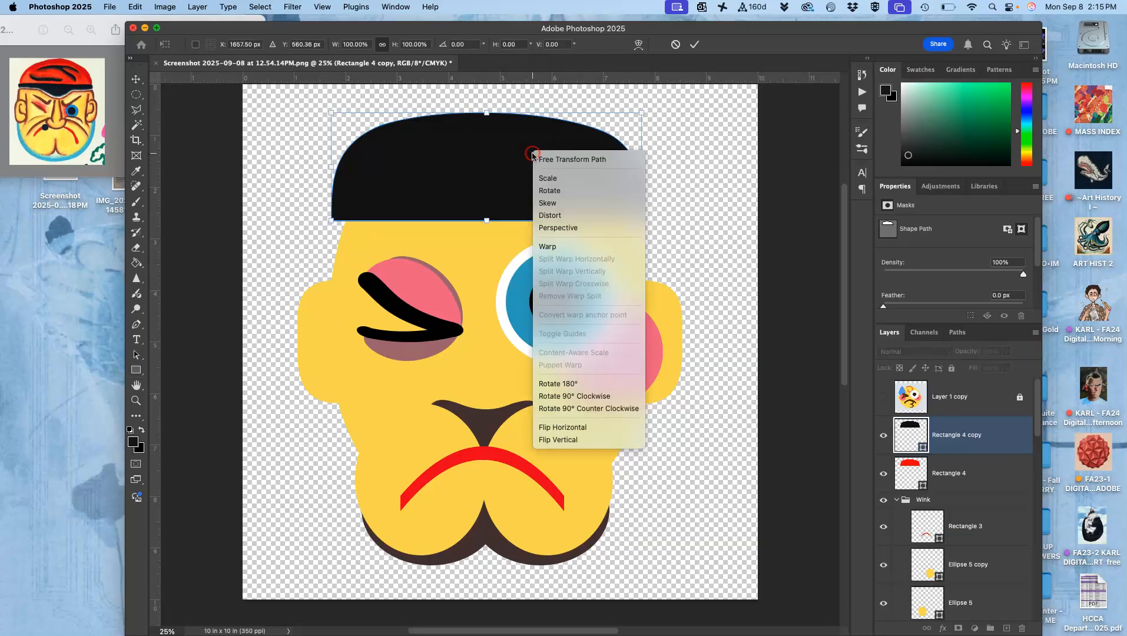
left_click(558, 440)
left_click_drag(492, 178, 494, 273)
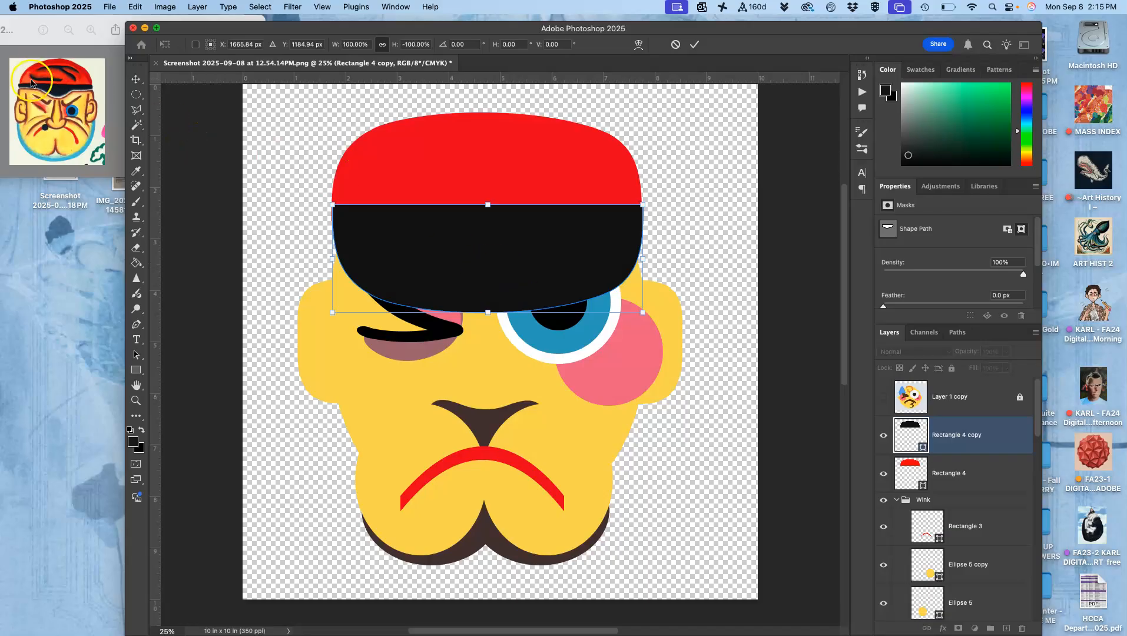
Warp the black band by raising its lower edge and both lower corners into a shallower curve.
right_click(488, 260)
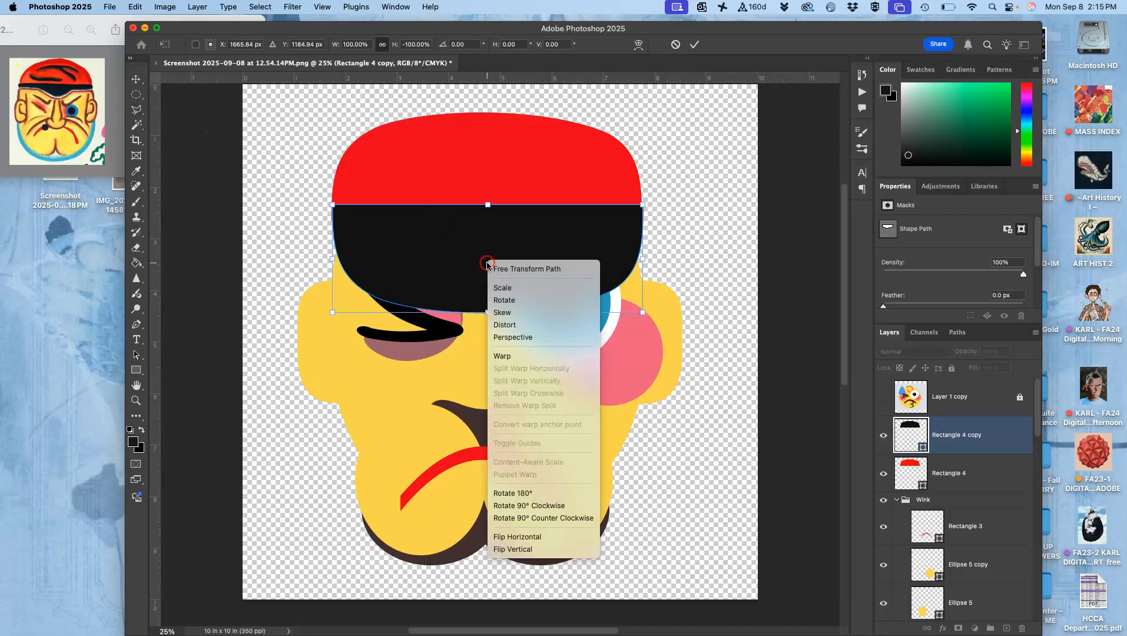
left_click(502, 356)
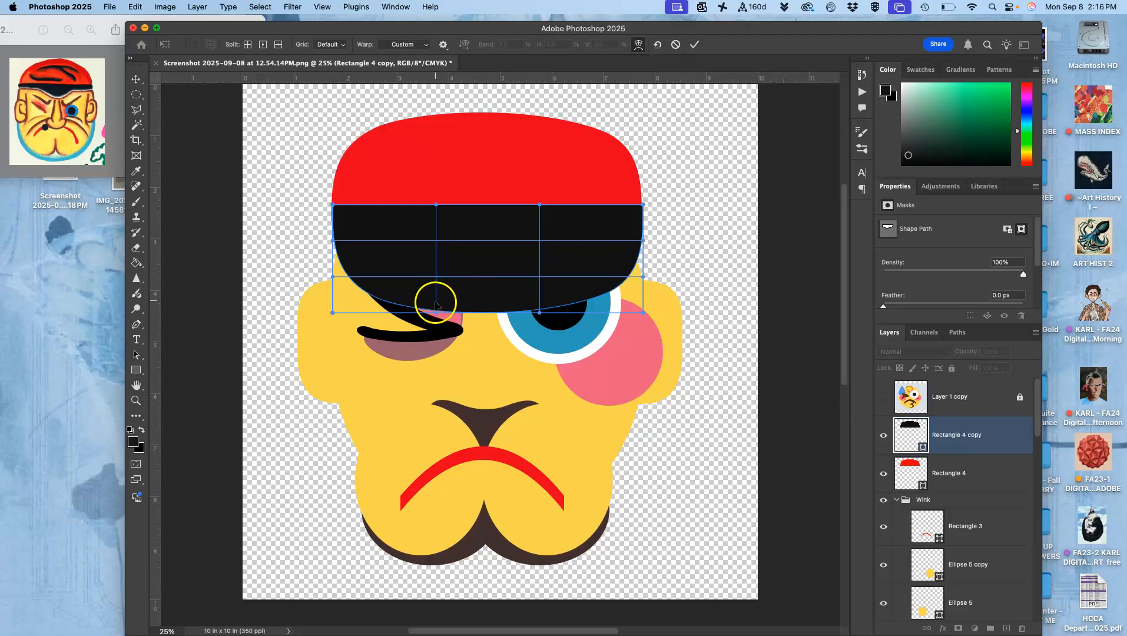
left_click_drag(433, 313, 434, 289)
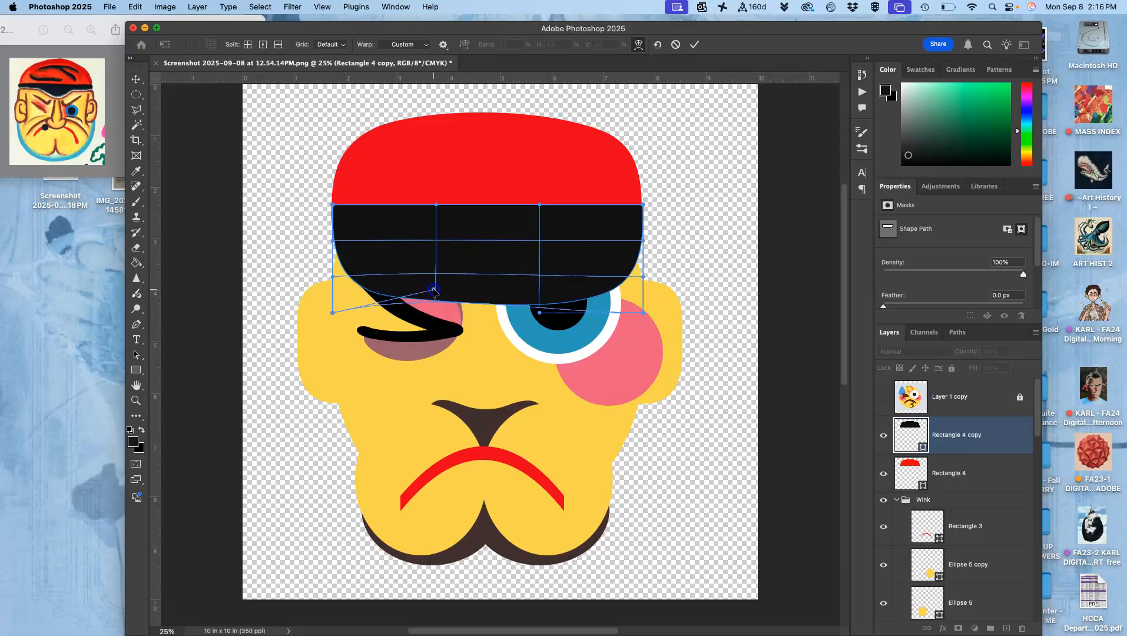
left_click_drag(647, 312, 640, 257)
left_click_drag(333, 314, 334, 263)
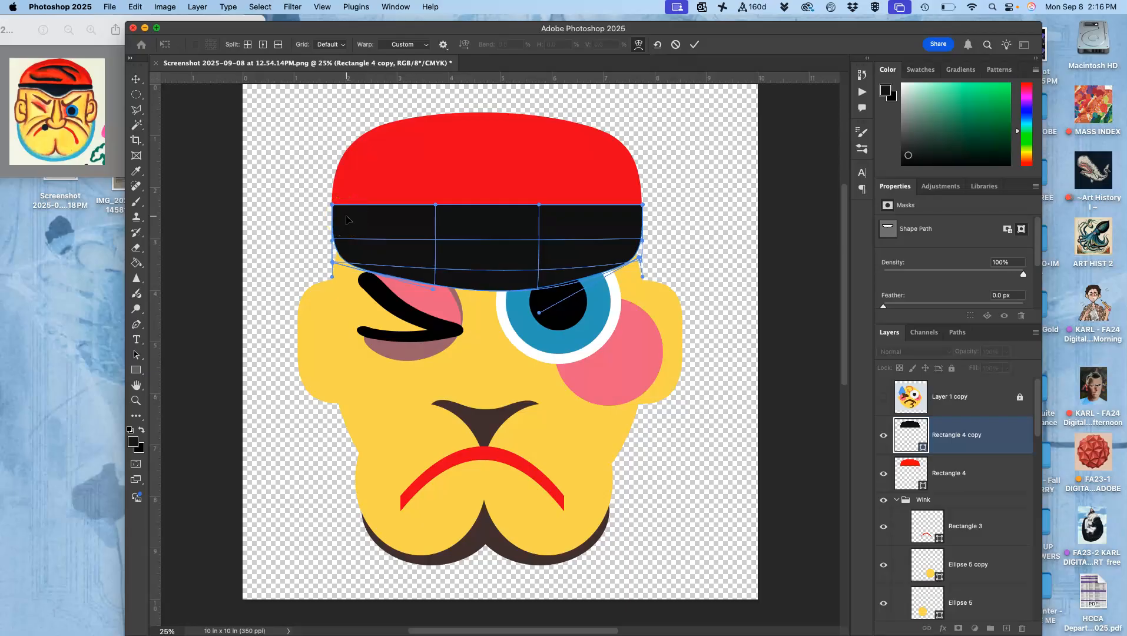
key("Return")
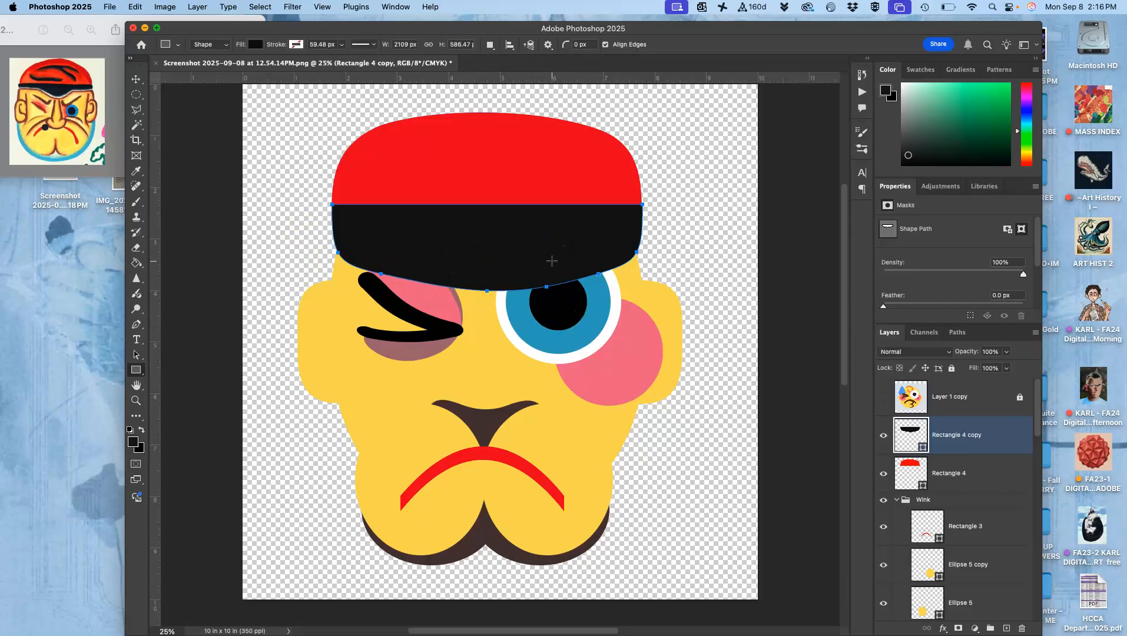
Duplicate the black band layer and recolor the lower of the two bands white.
key("ctrl+j")
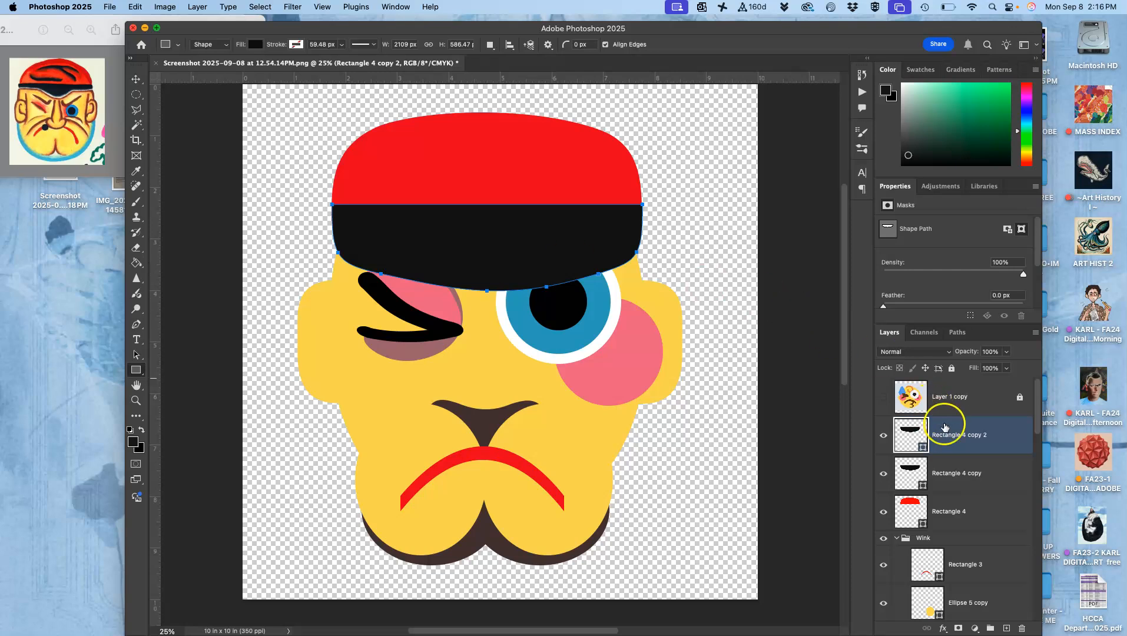
double_click(912, 471)
left_click_drag(89, 402, 41, 370)
left_click(297, 372)
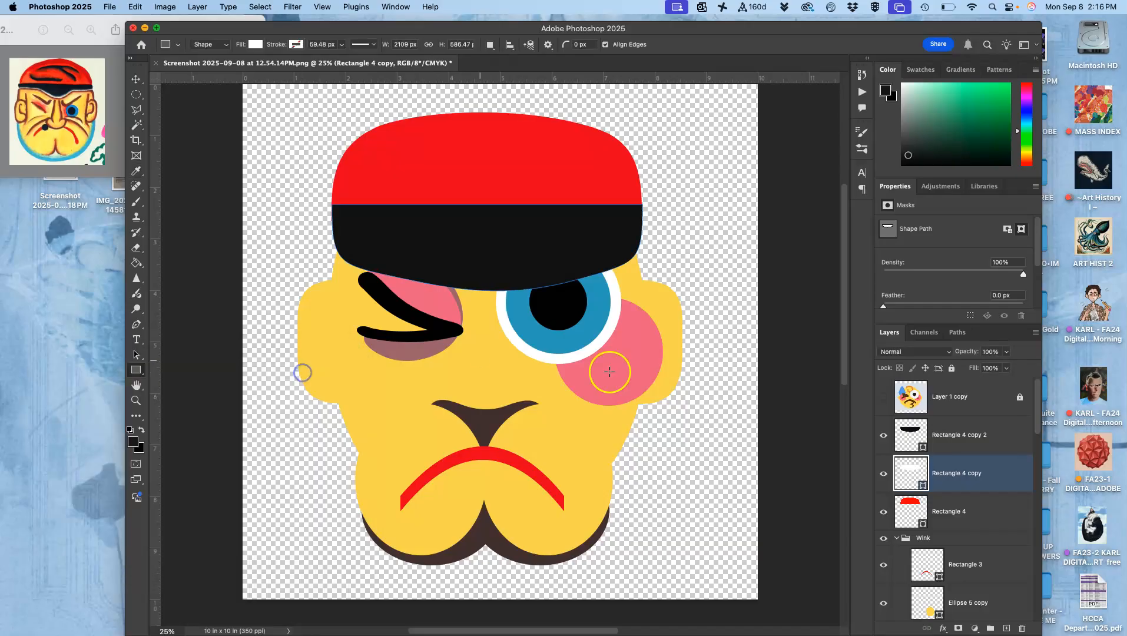
Shrink the upper black band to about 86% height and warp its lower edge slightly down, leaving a thin white trim.
left_click(962, 439)
key("super+t")
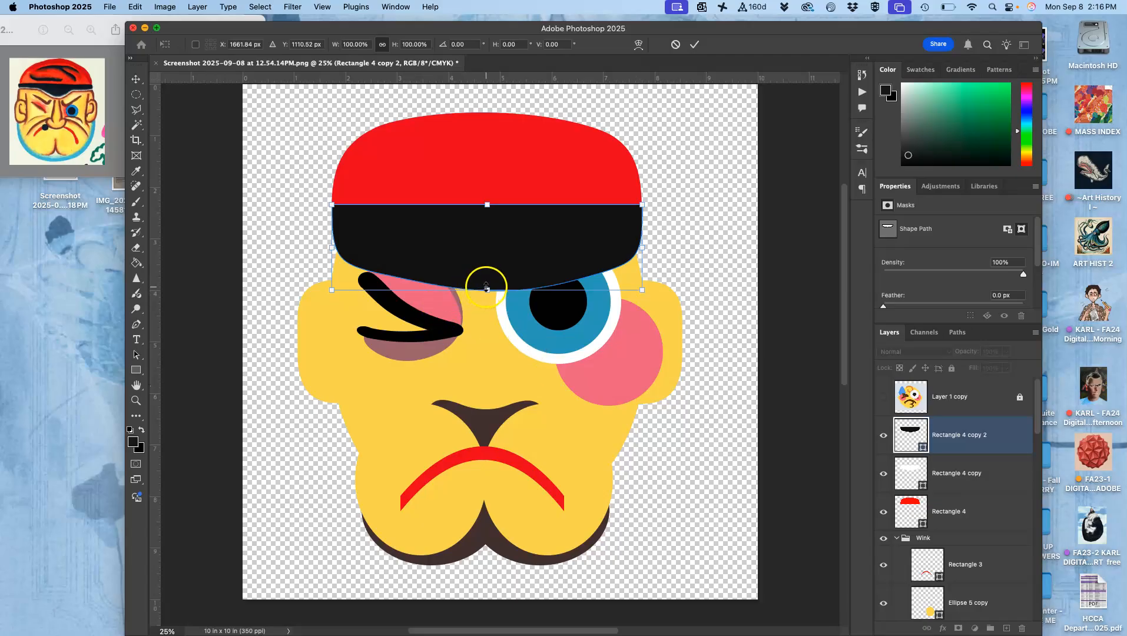
left_click_drag(487, 288, 486, 277)
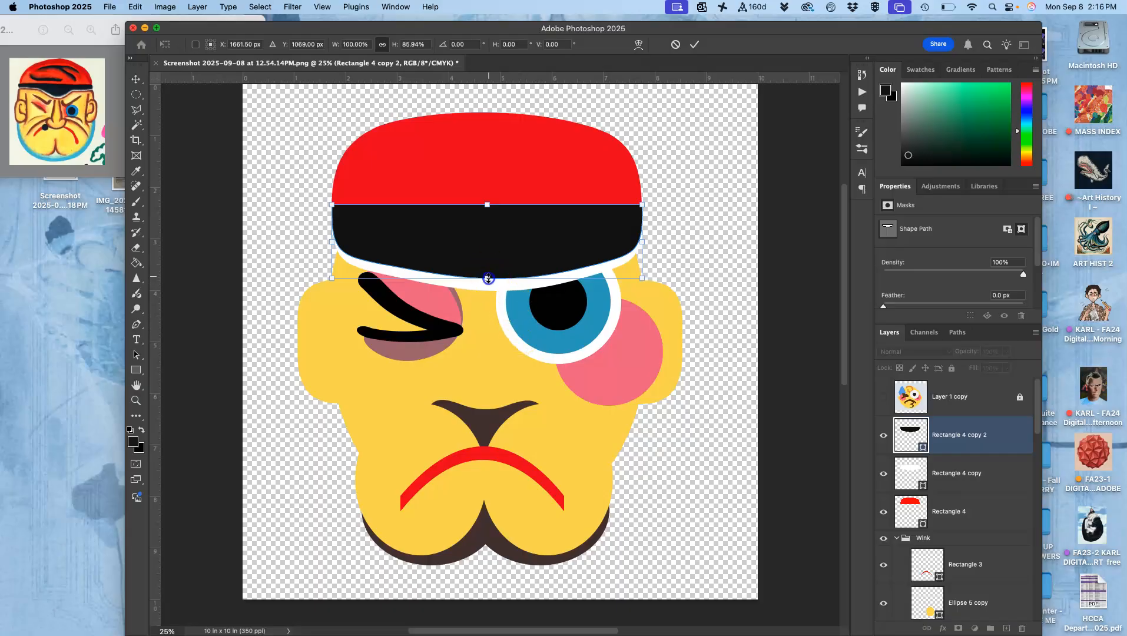
right_click(486, 252)
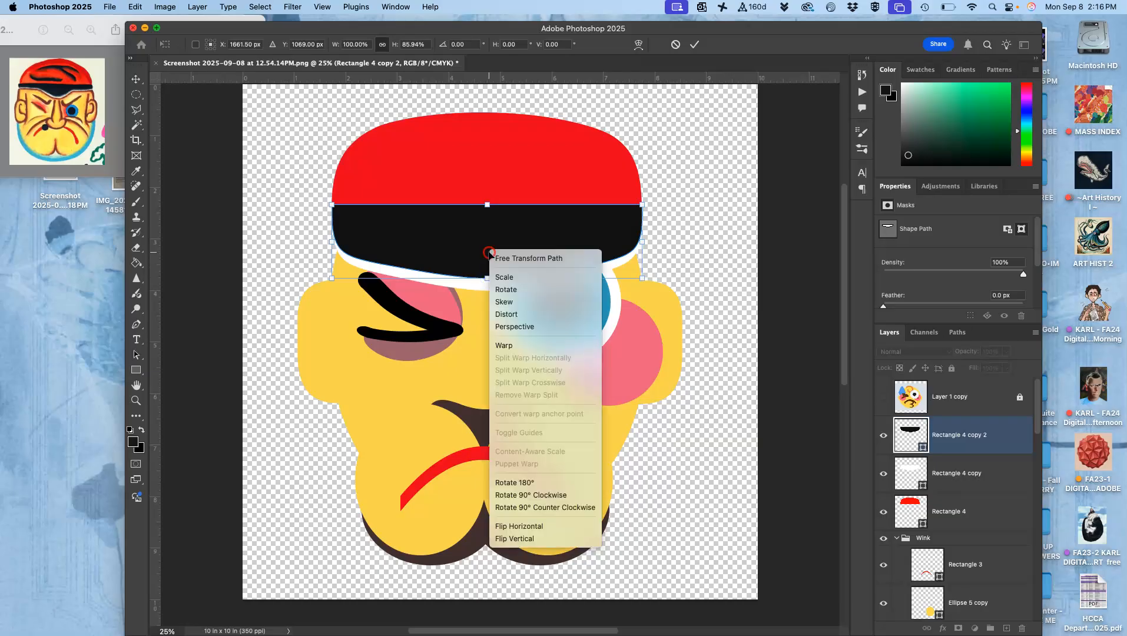
left_click(488, 303)
left_click_drag(487, 274, 487, 279)
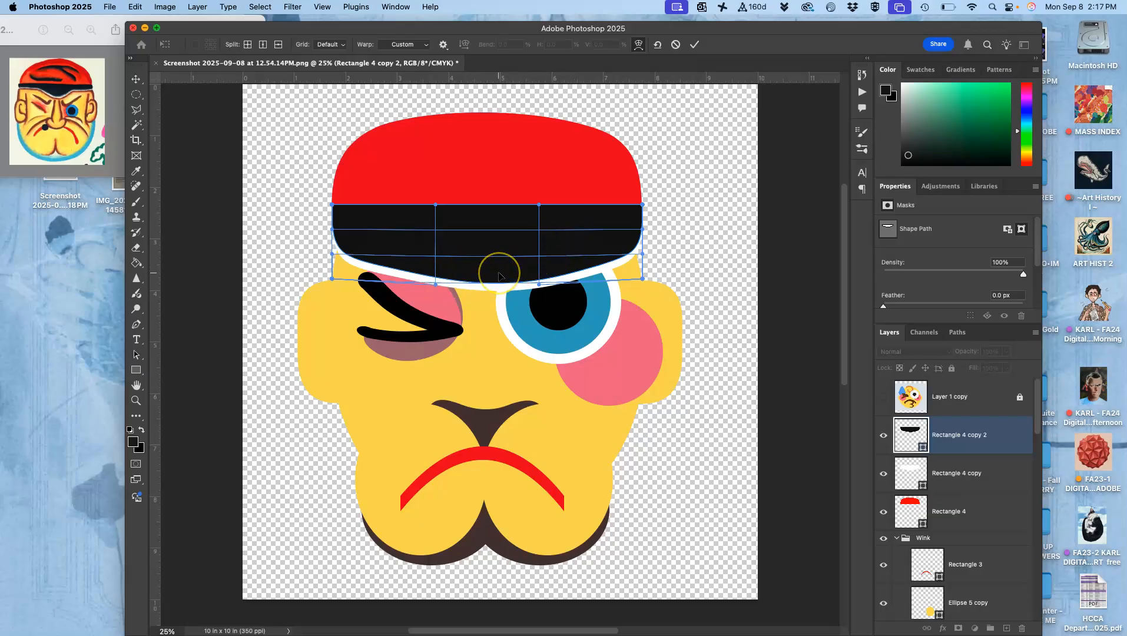
key("Return")
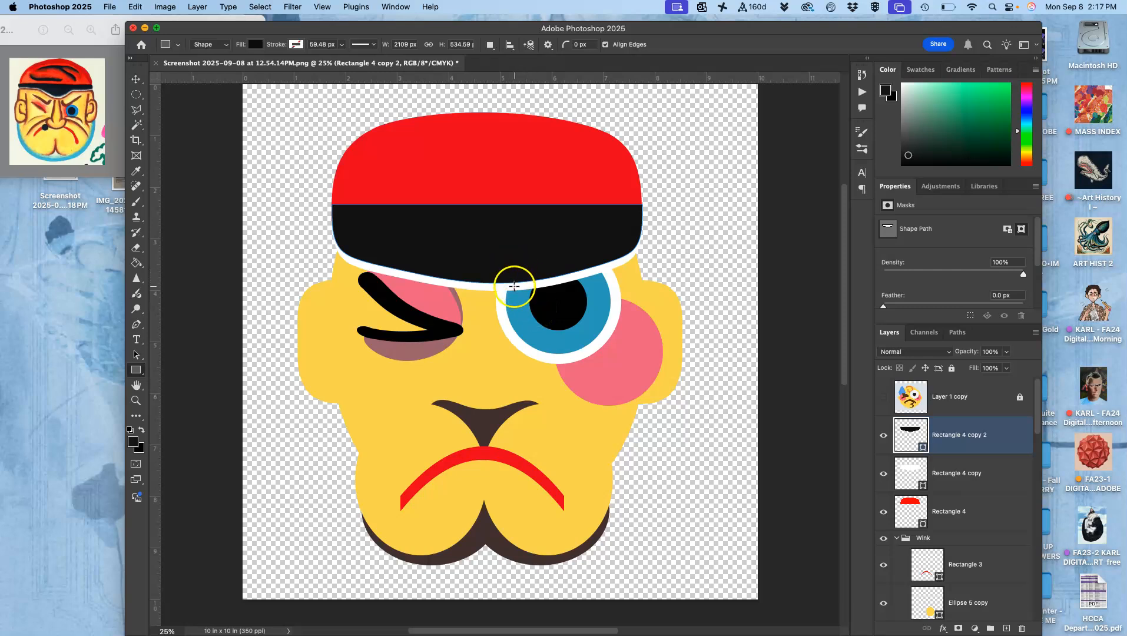
Duplicate the white band layer and recolor the lower copy with the cap's red (#f41414).
left_click(955, 486)
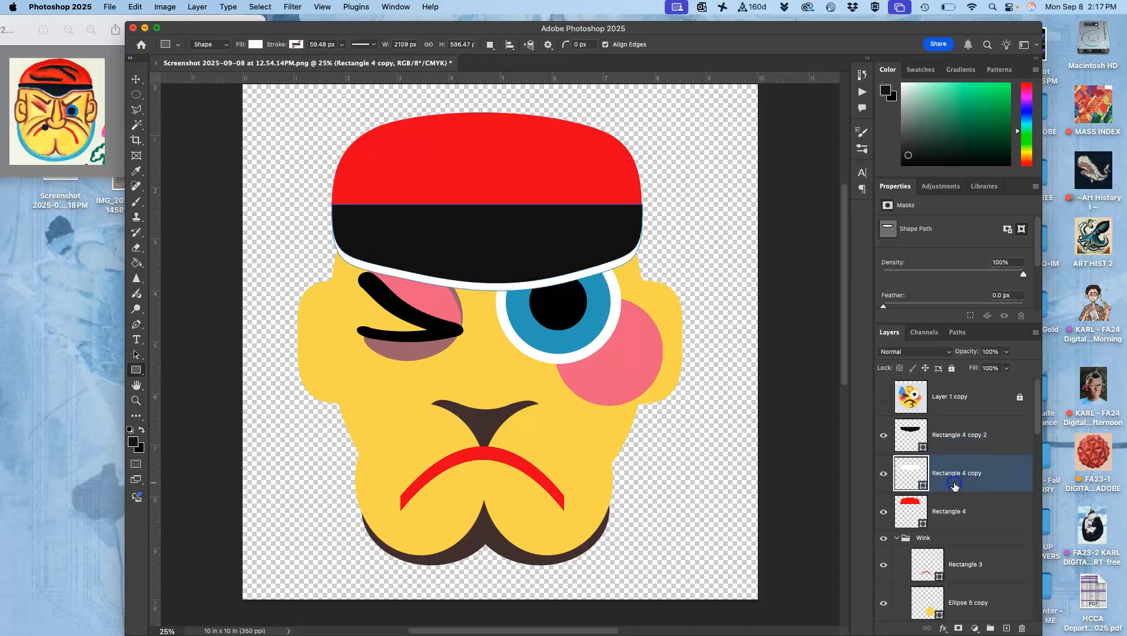
key("super+j")
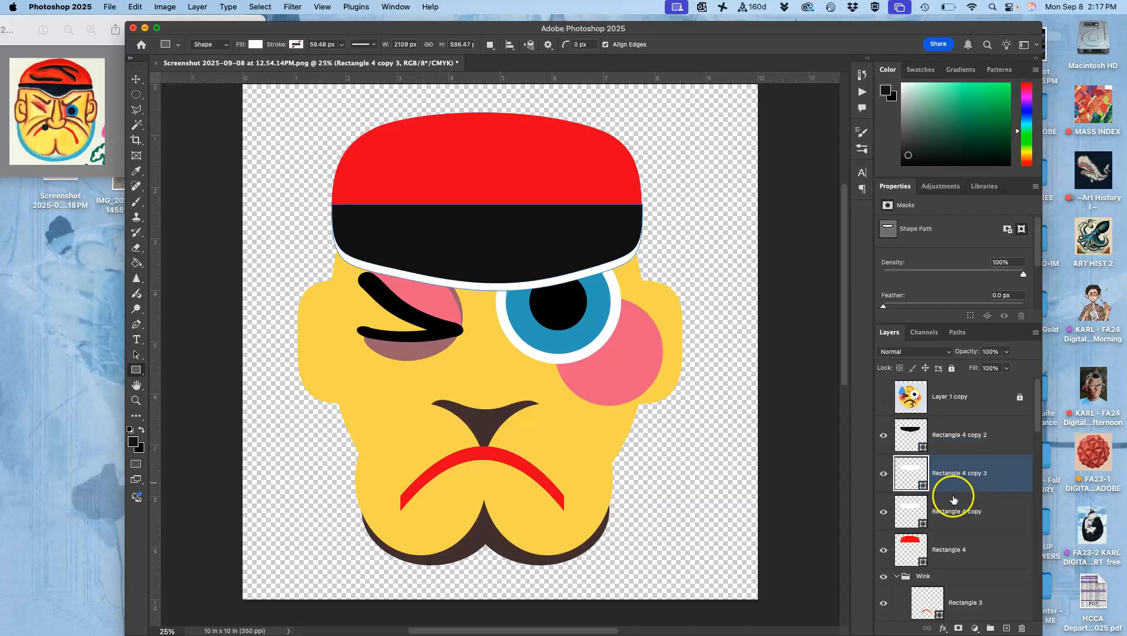
double_click(912, 511)
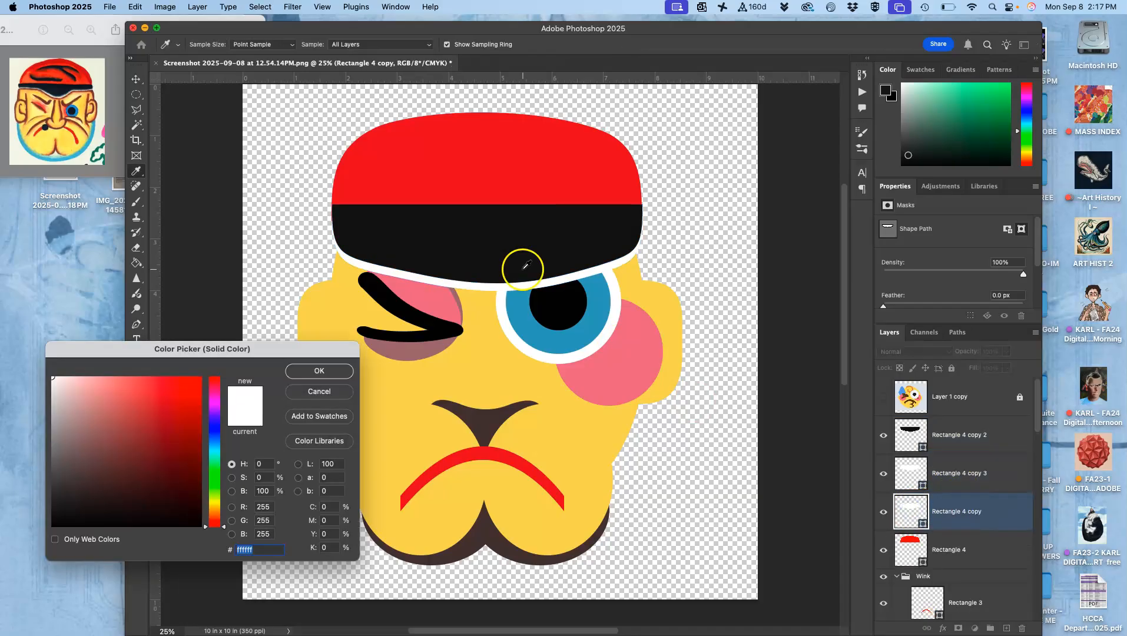
left_click(471, 180)
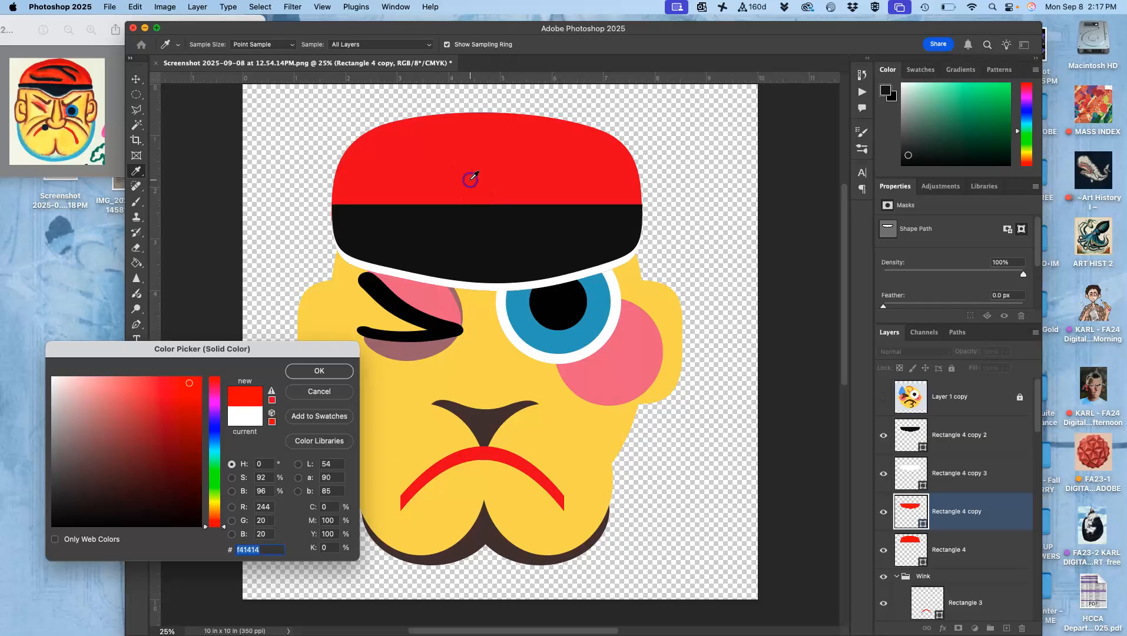
left_click(316, 372)
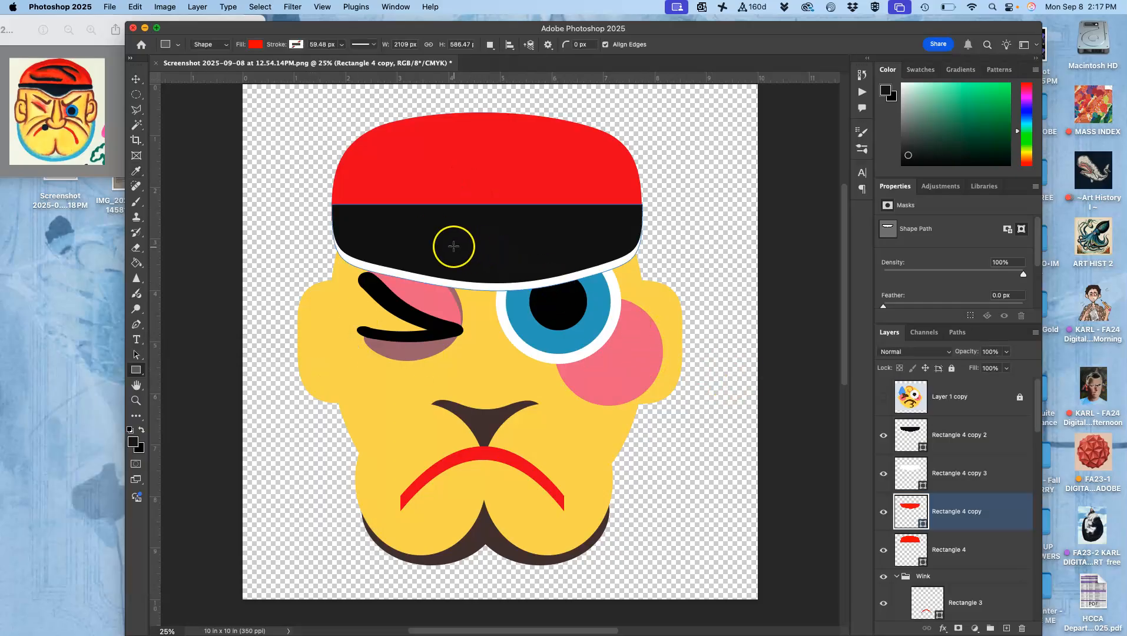
Stretch the red band copy to about 107.8% height and warp its lower edge slightly up, leaving a thin red trim below the white.
key("super+t")
left_click(489, 290)
left_click_drag(489, 293, 489, 299)
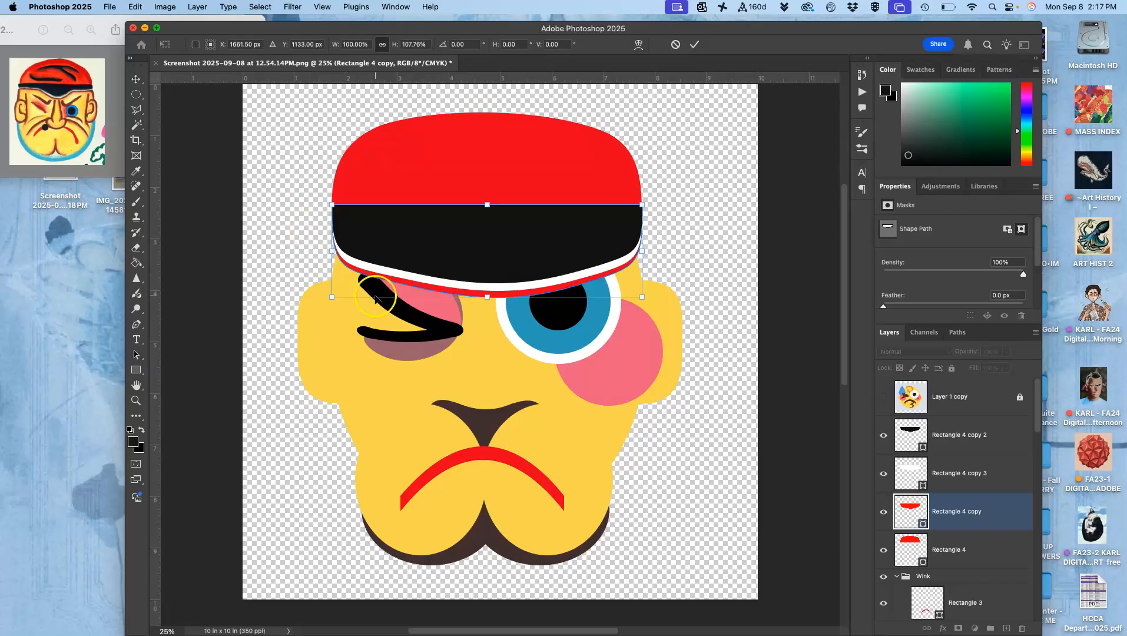
key("super+equal")
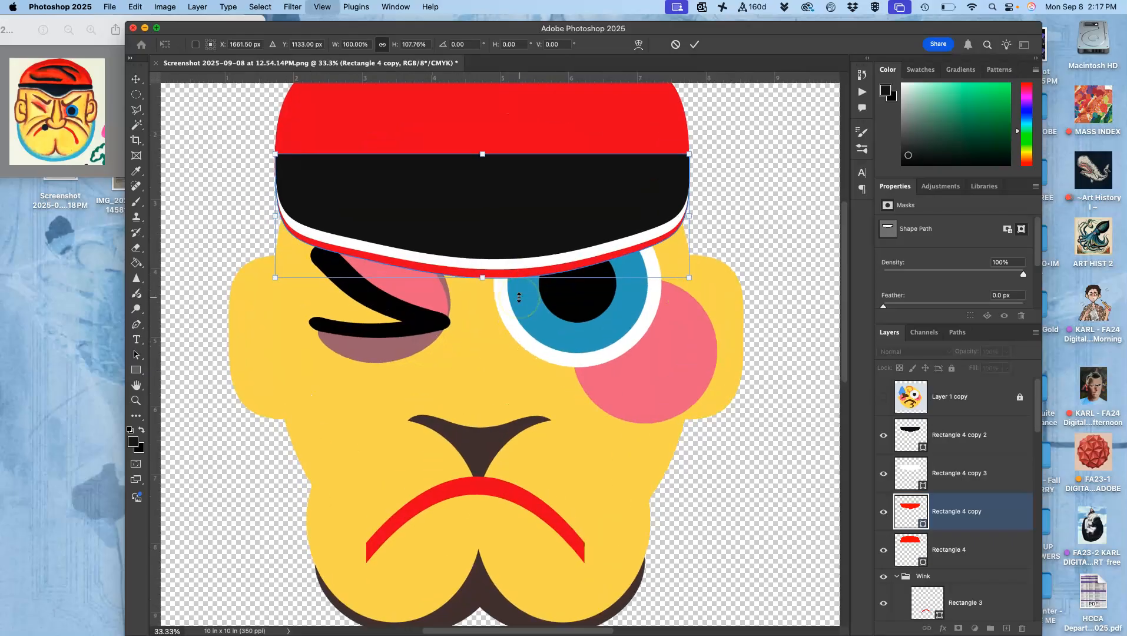
key("super+equal")
right_click(546, 209)
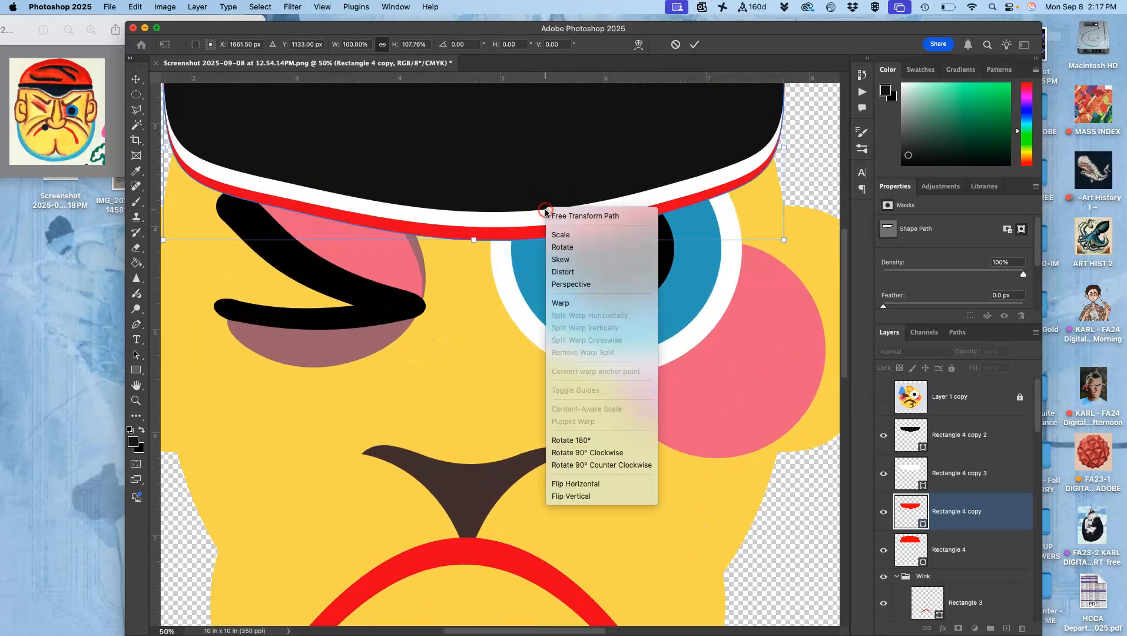
left_click(563, 302)
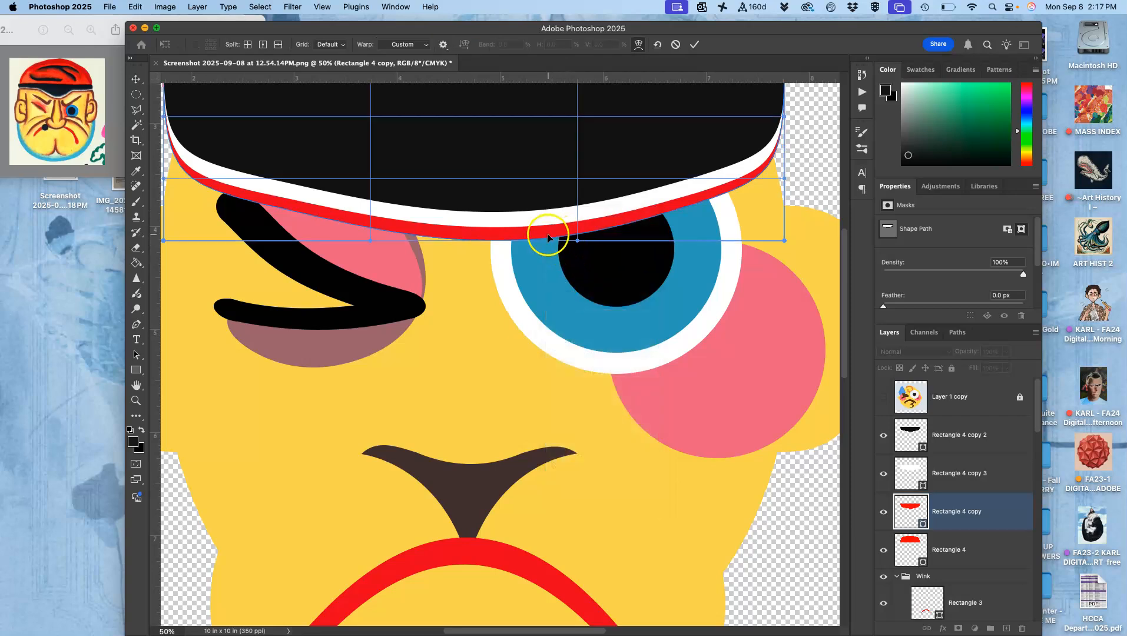
left_click_drag(548, 235, 546, 233)
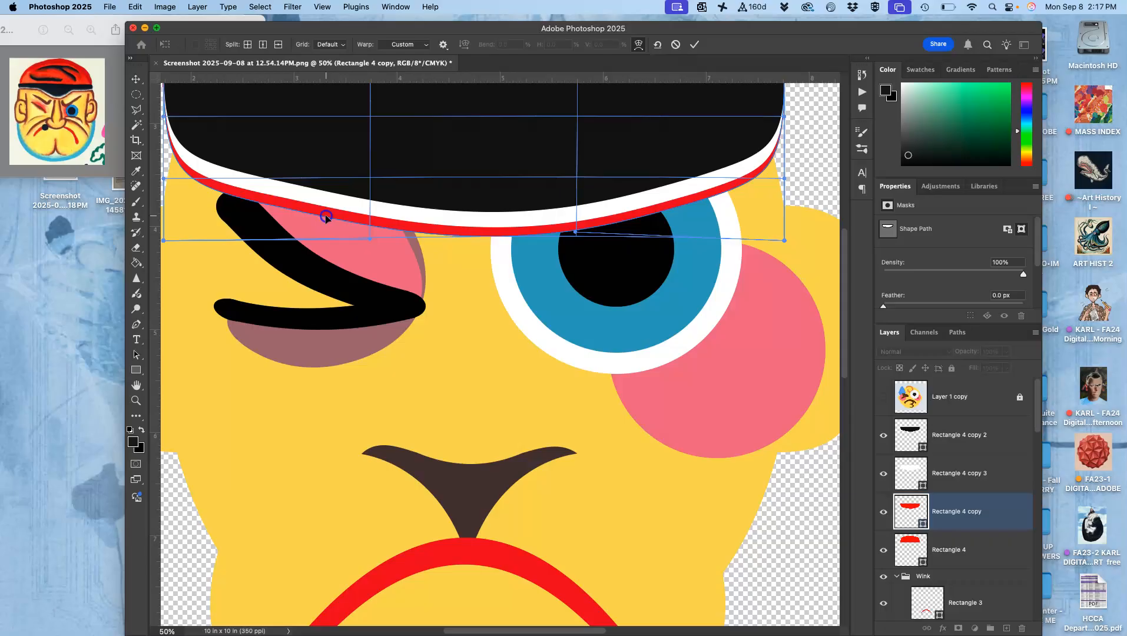
key("super+minus")
left_click(397, 211)
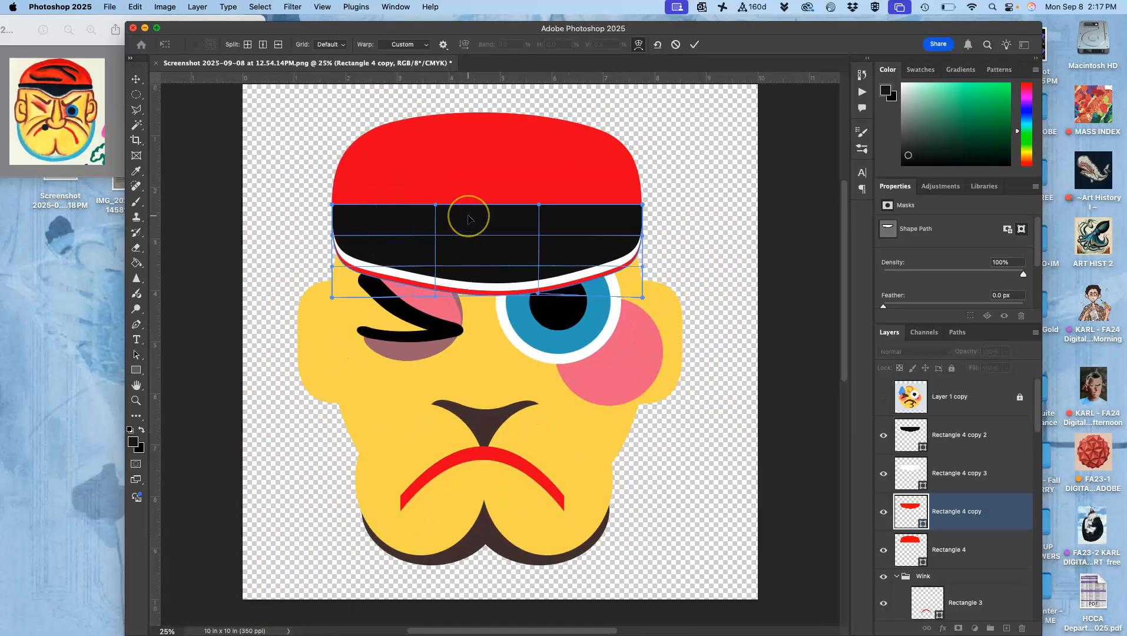
key("Return")
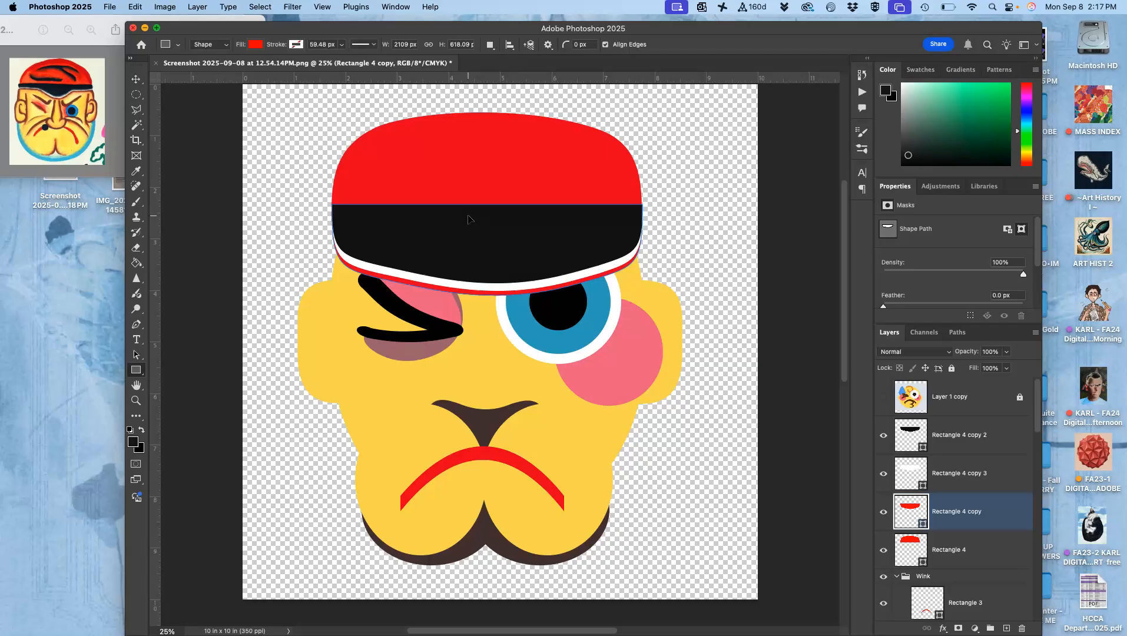
Shrink the black band to about 89% height by lowering its upper edge, exposing a white stripe under the red cap.
left_click(950, 437)
key("super+t")
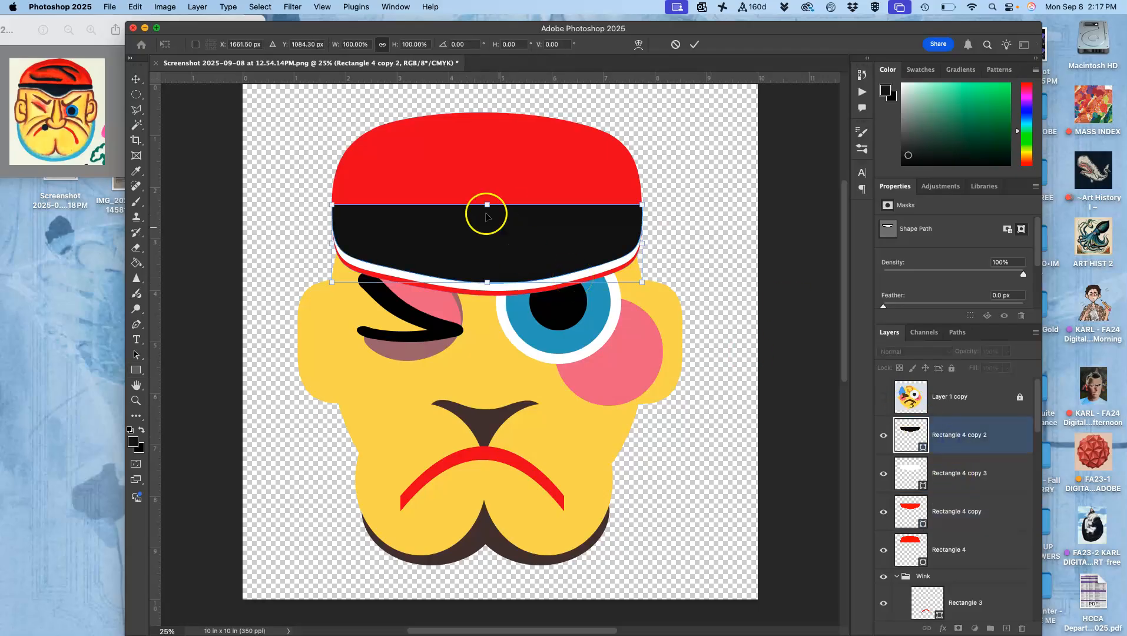
left_click_drag(490, 205, 489, 210)
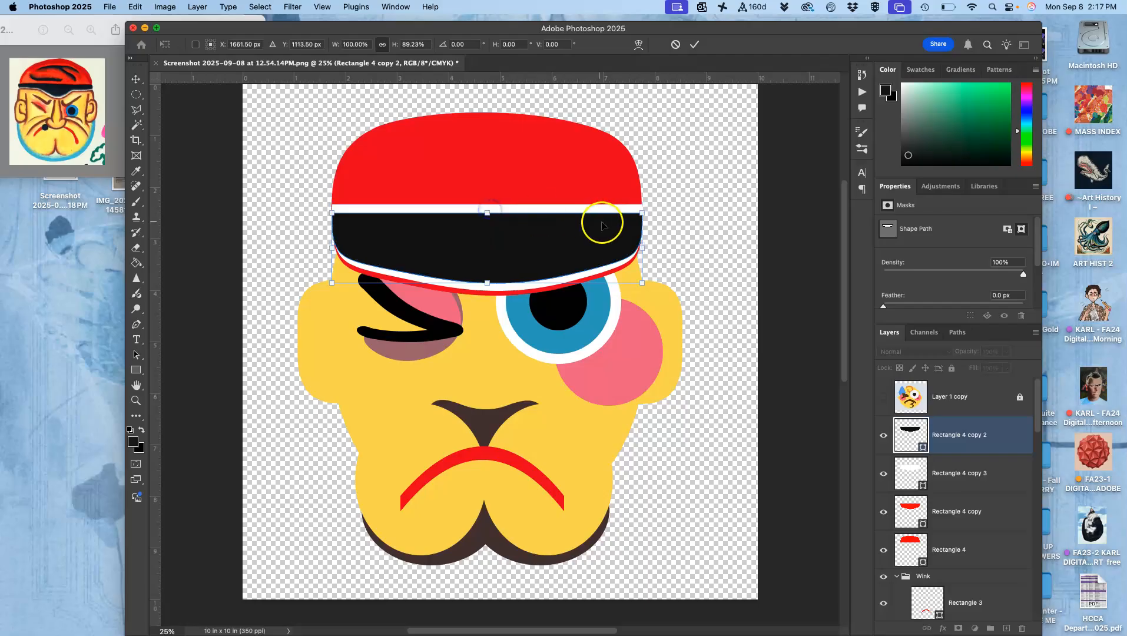
key("Return")
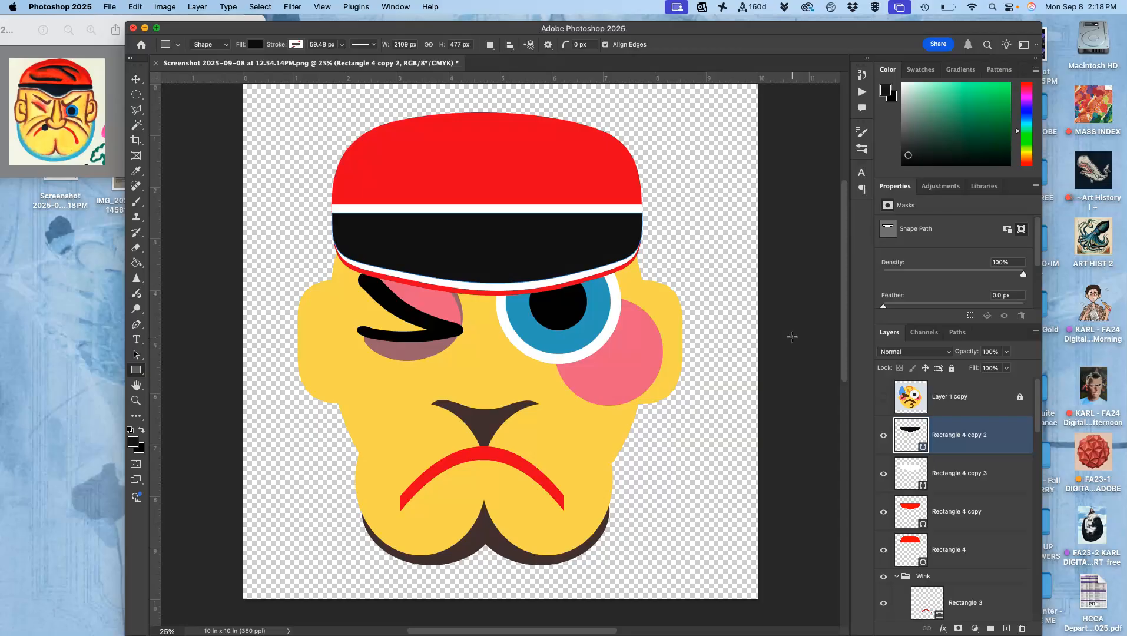
Group the four cap shape layers, from Rectangle 4 copy 2 down to Rectangle 4.
left_click(750, 350)
left_click(953, 546, "shift")
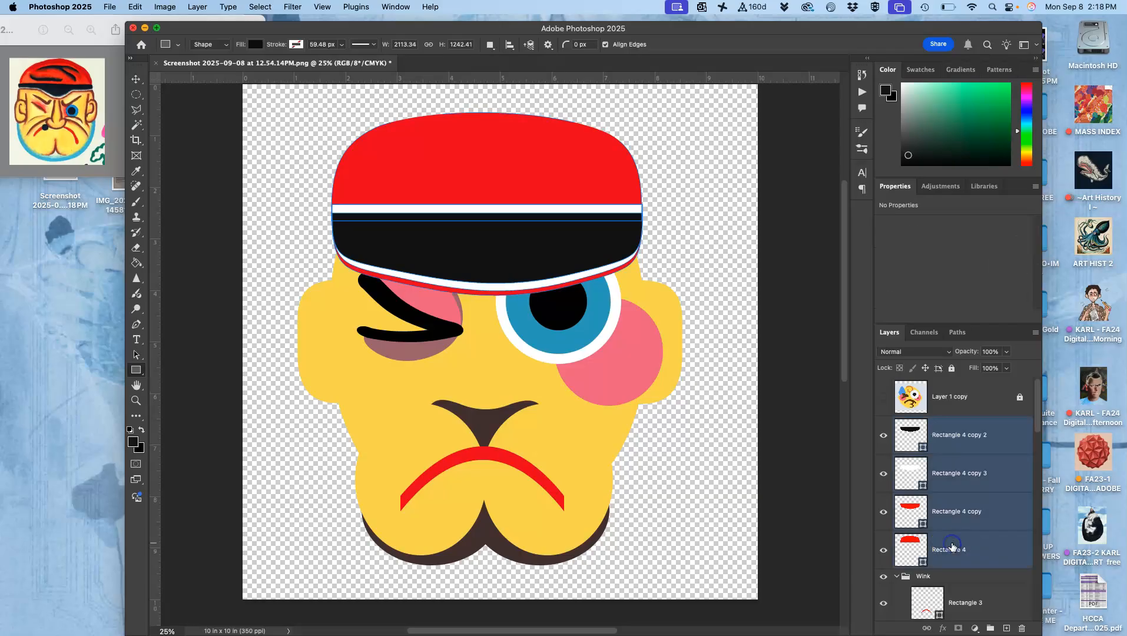
left_click(991, 628)
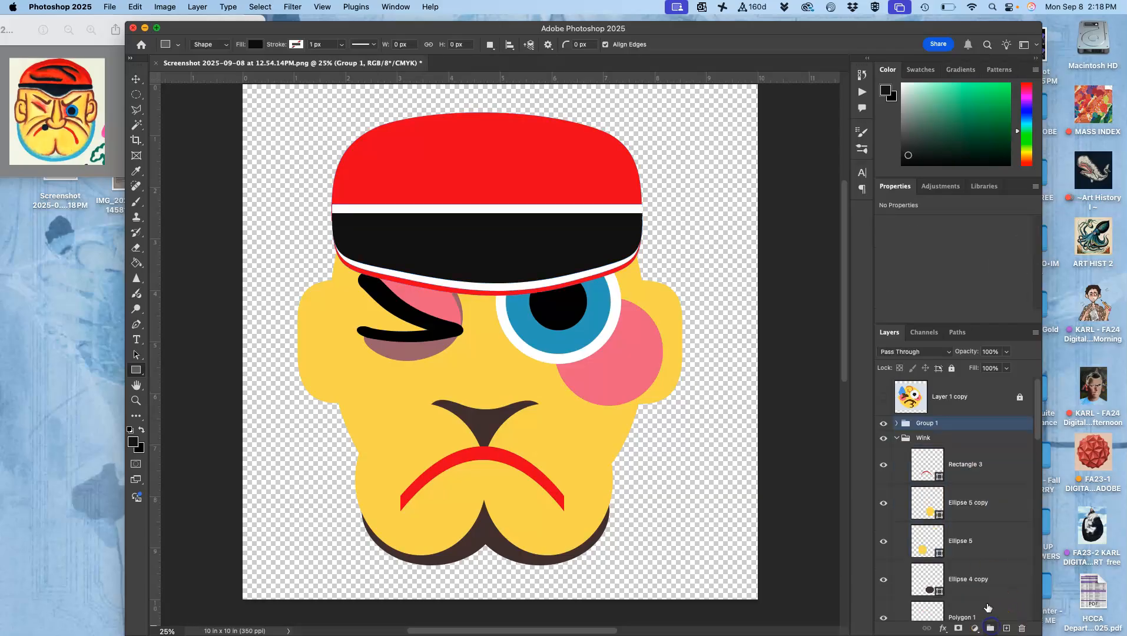
Try flipping the whole cap group horizontally, then undo the flip and leave the transform.
key("super+t")
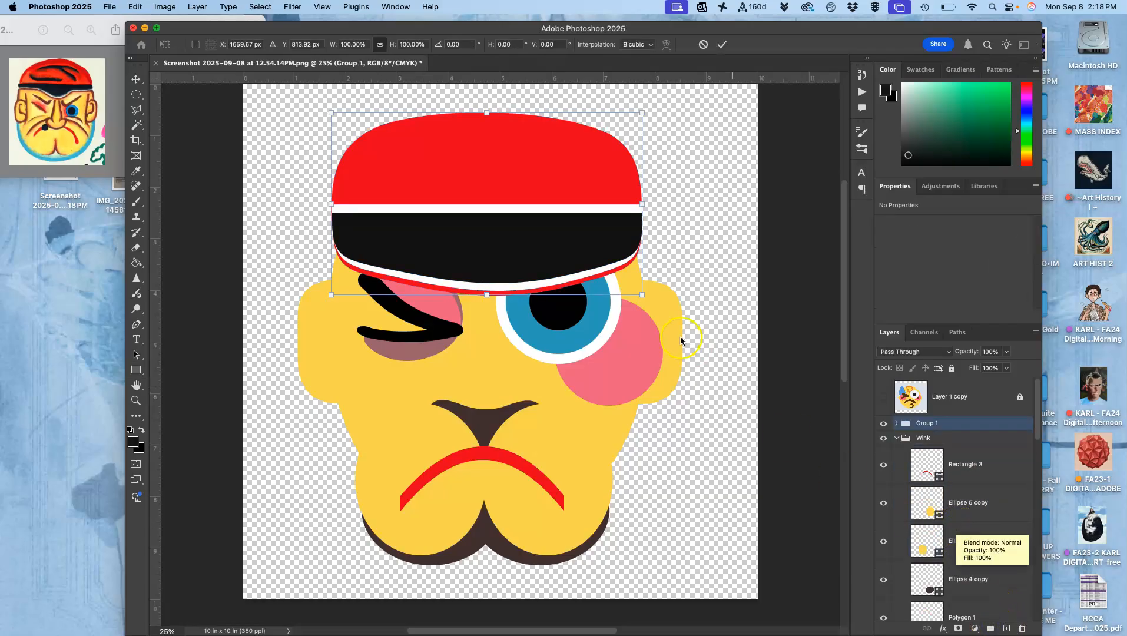
right_click(573, 264)
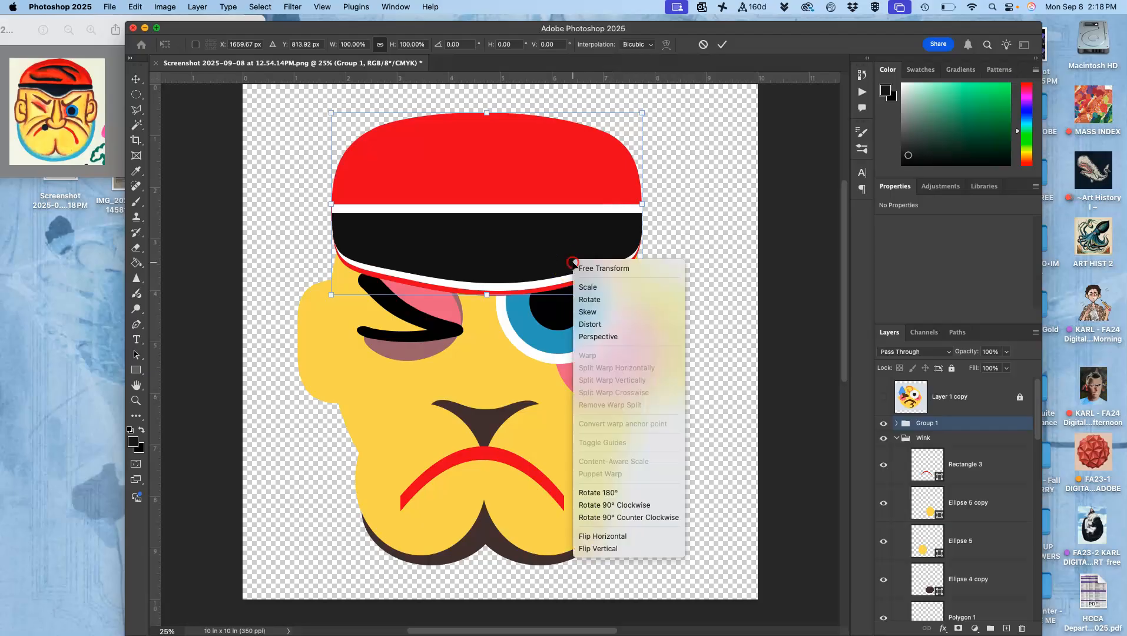
left_click(615, 534)
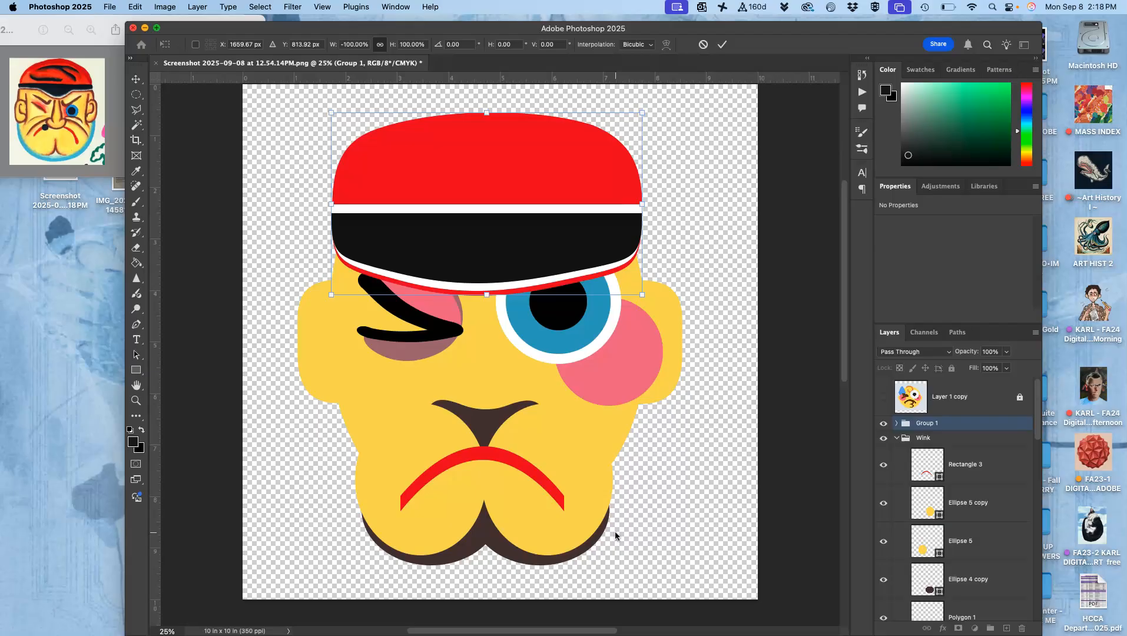
key("super+z")
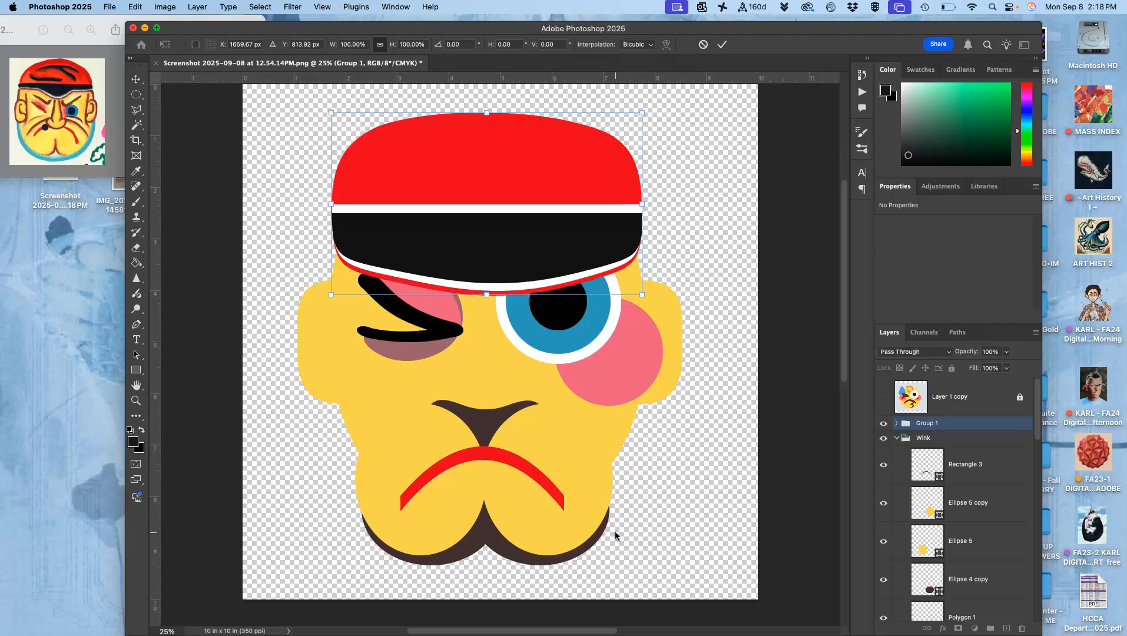
right_click(949, 426)
left_click(948, 426)
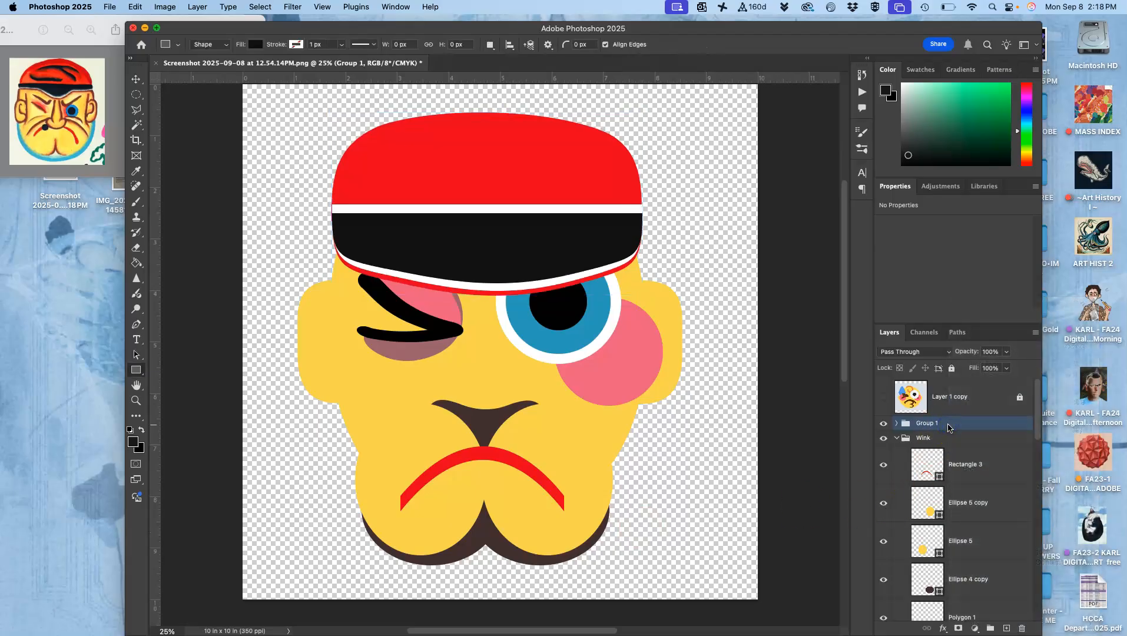
Try flipping the whole cap group vertically and undo the flip.
key("super+t")
right_click(531, 253)
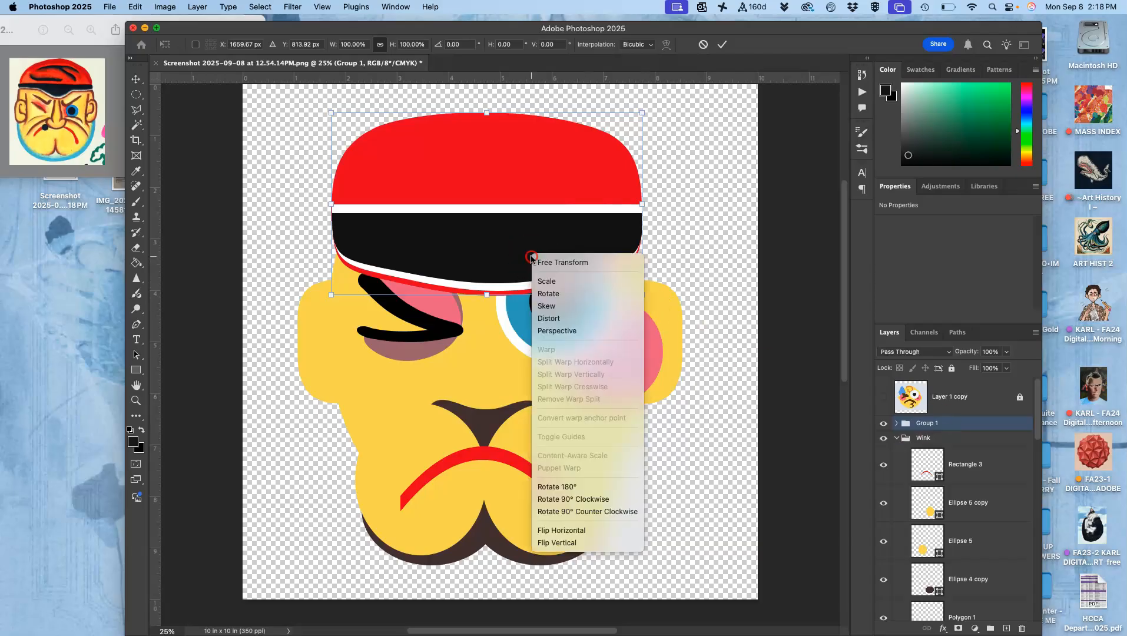
left_click(562, 543)
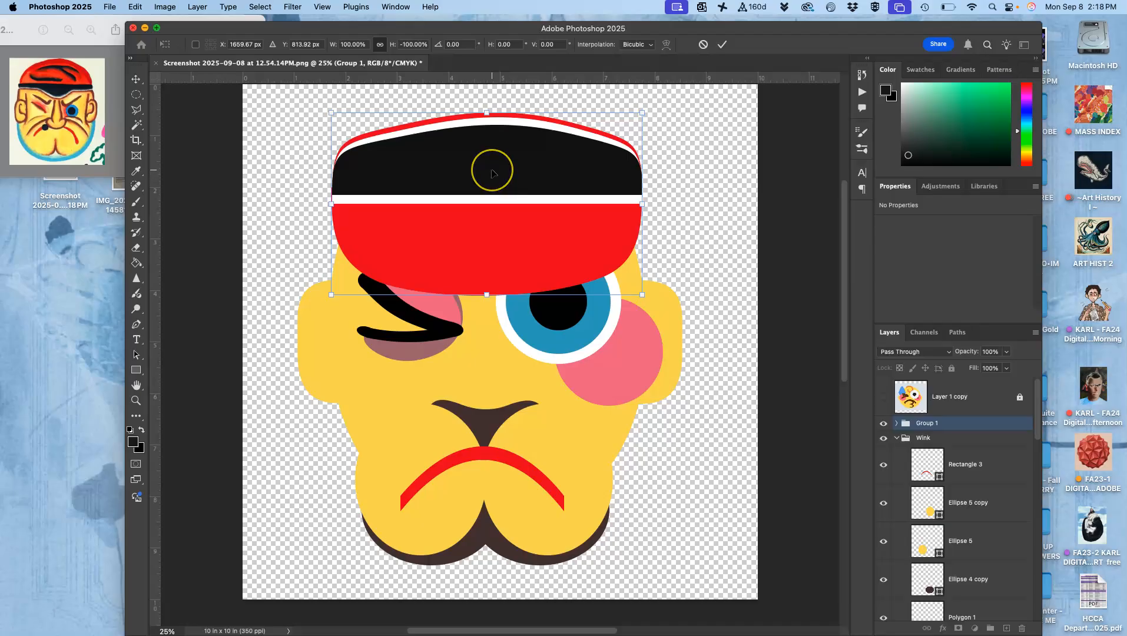
key("super+z")
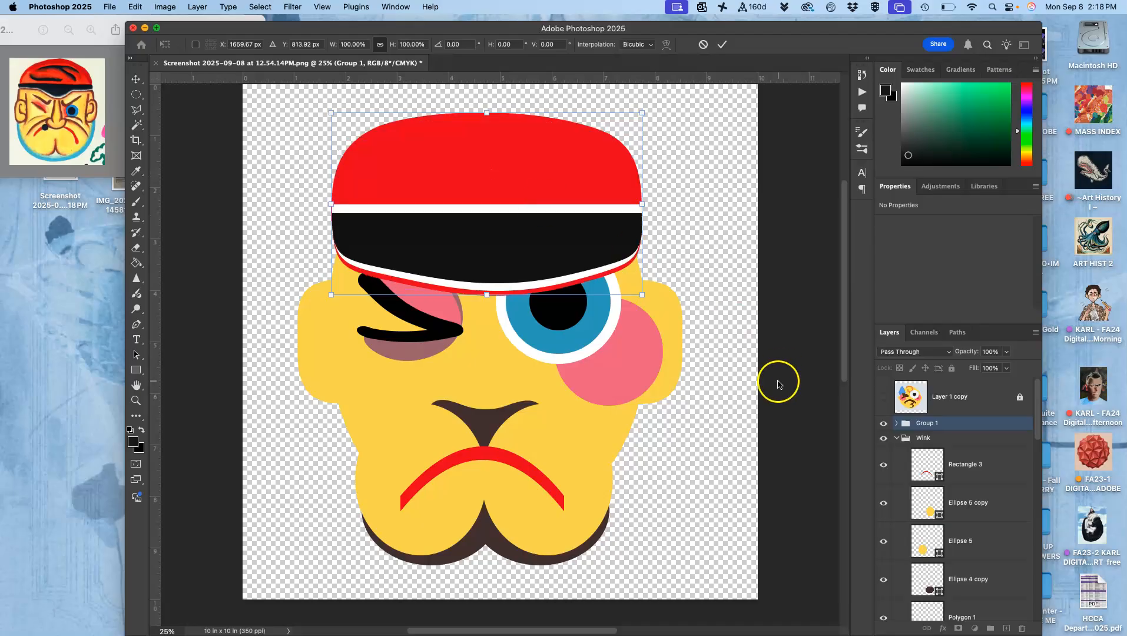
Take the red cap layer Rectangle 4 out of Group 1 and place the group of bands directly above it.
left_click(897, 423)
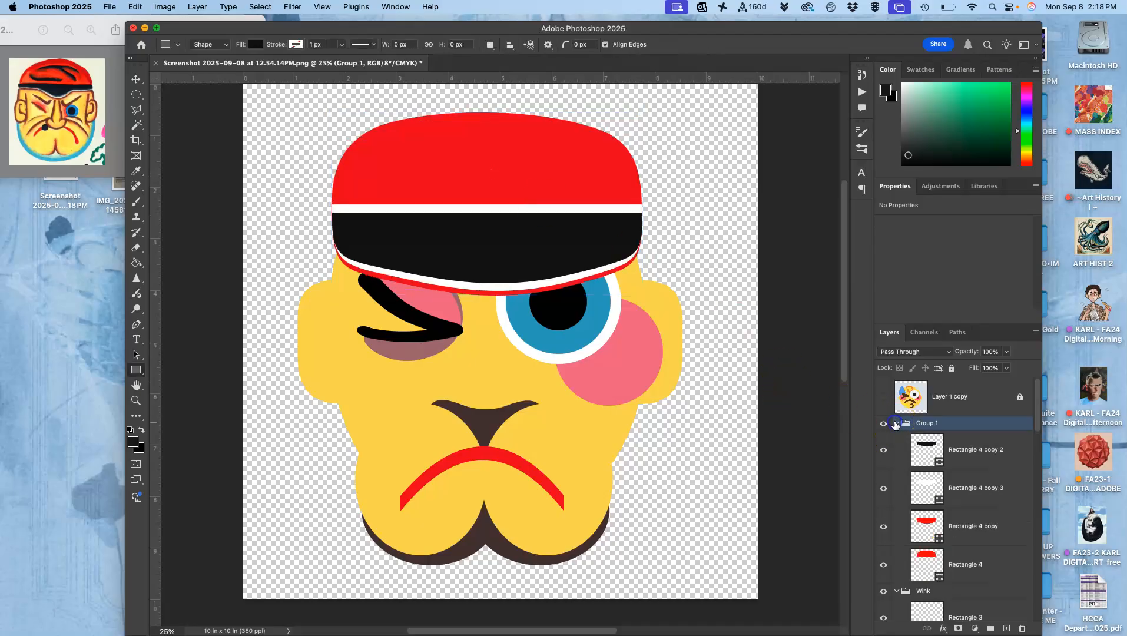
left_click(952, 562)
left_click_drag(964, 566, 953, 417)
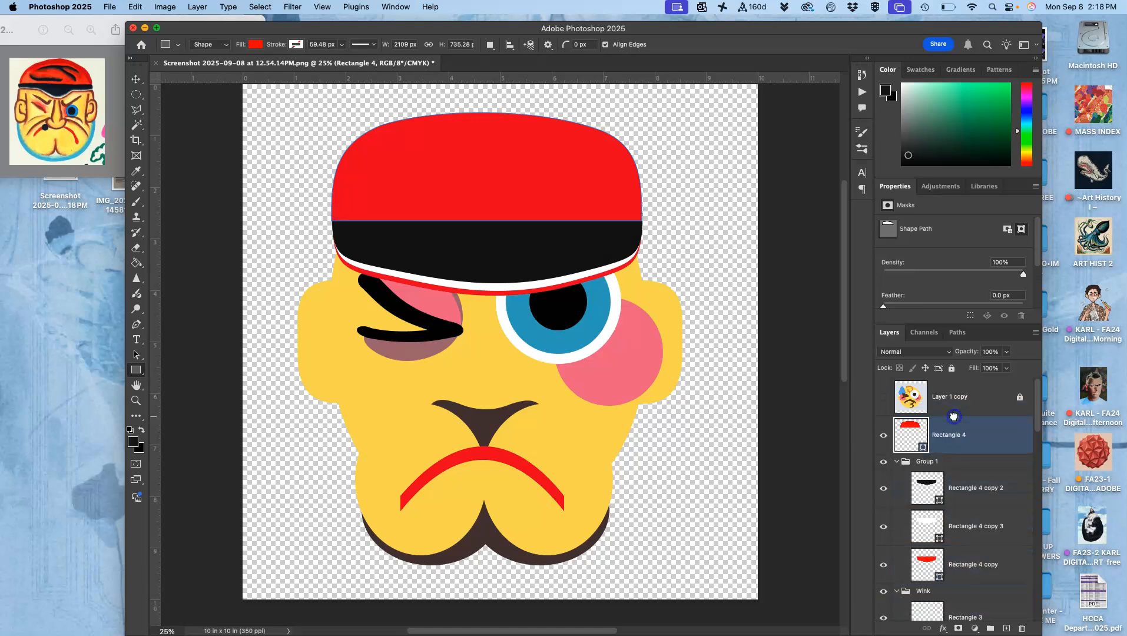
left_click_drag(957, 464, 951, 420)
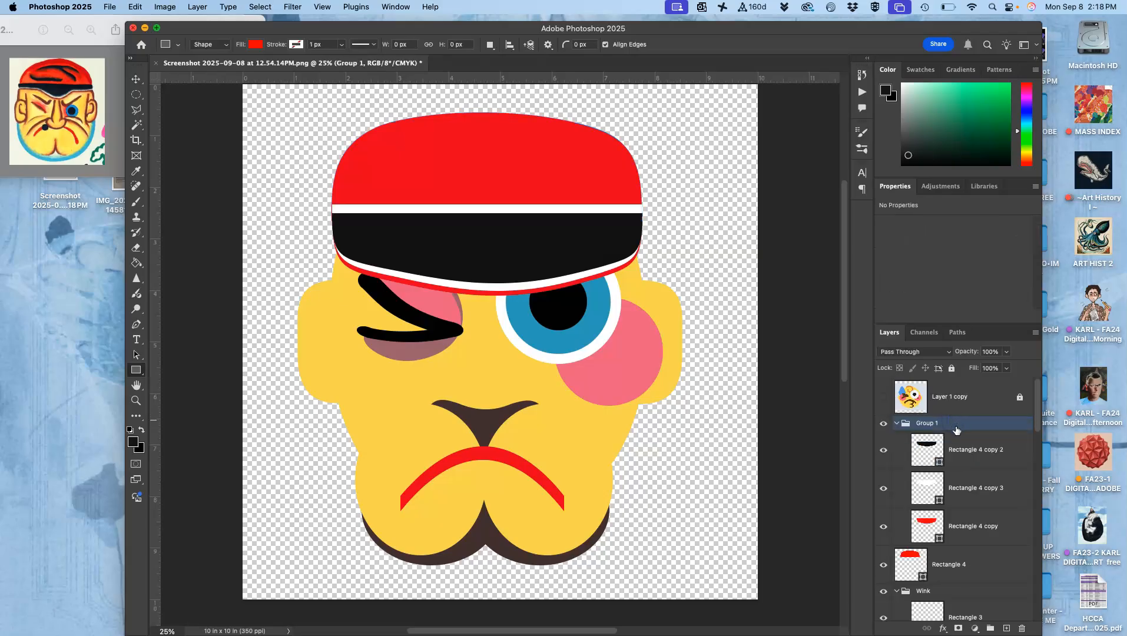
Flip the band group vertically and move it up about 0.715 in onto the red cap, comparing it with the unflipped version.
key("super+t")
right_click(528, 264)
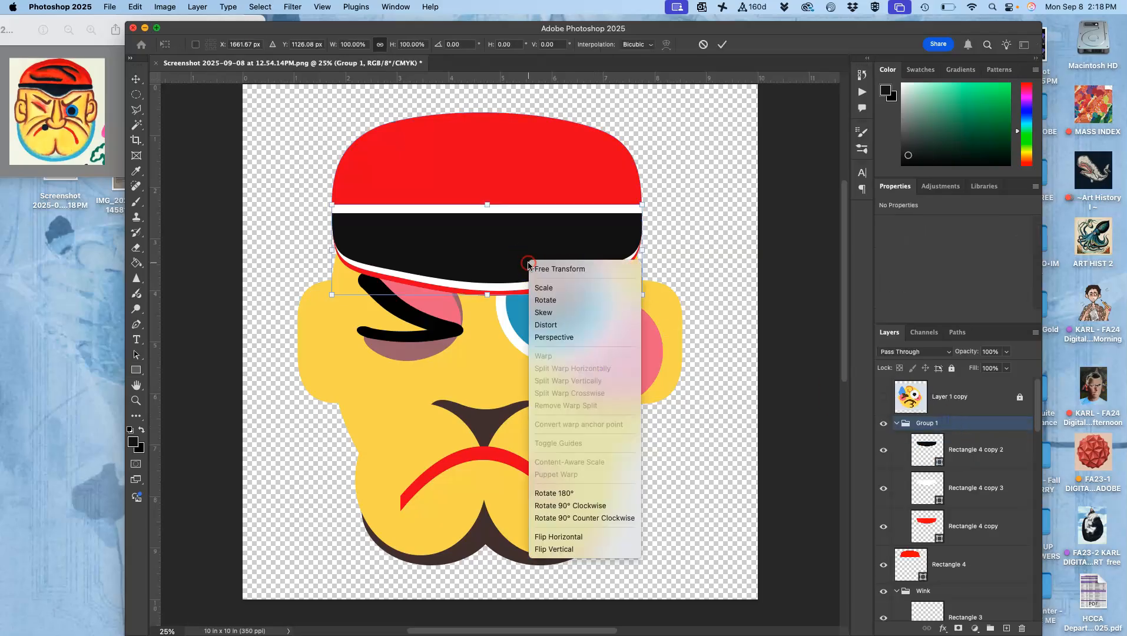
left_click(554, 549)
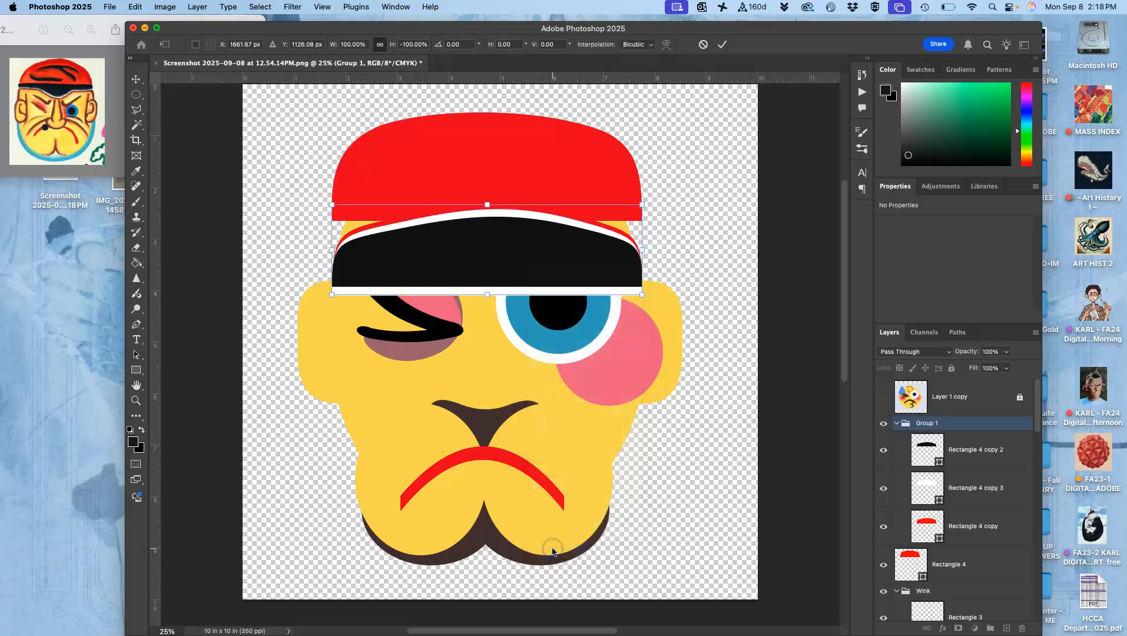
left_click_drag(504, 258, 503, 224)
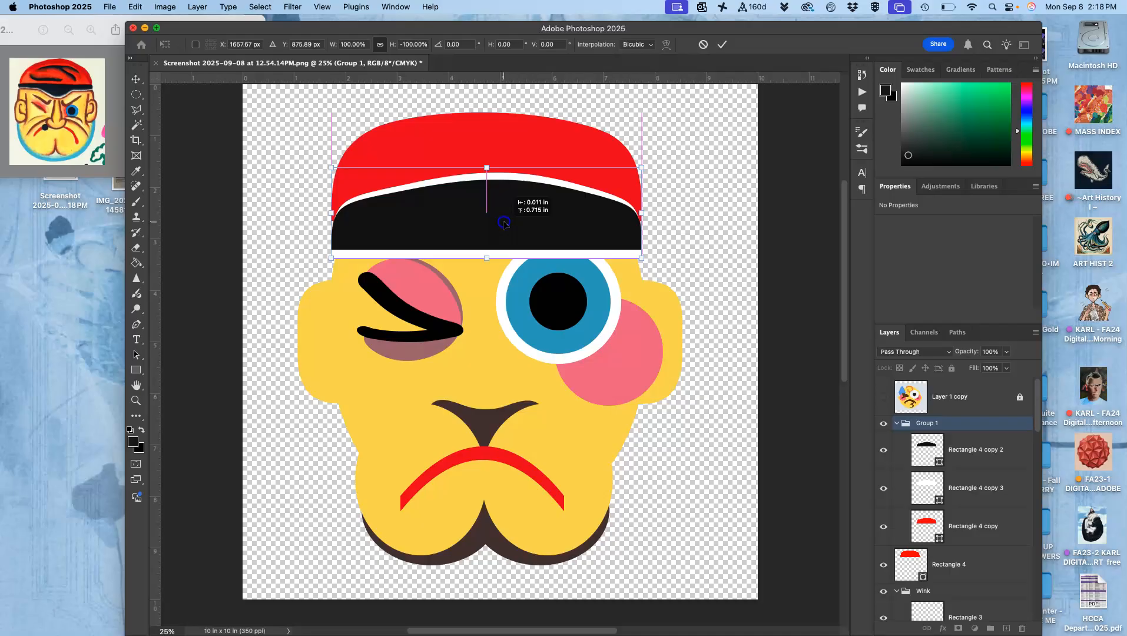
left_click_drag(504, 224, 504, 225)
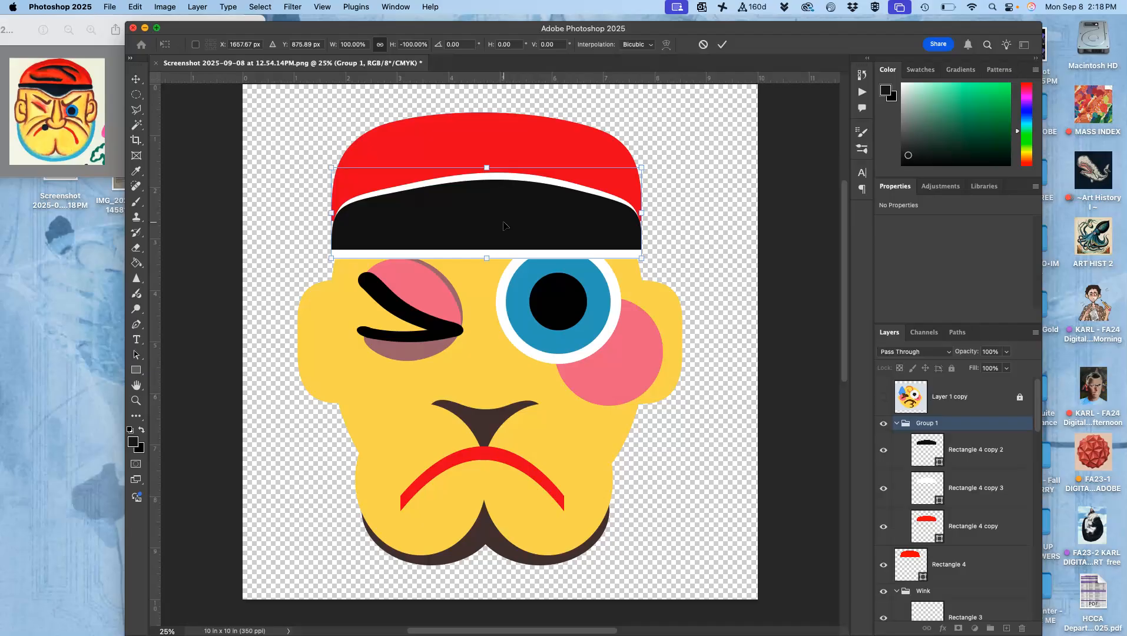
key("Return")
key("u")
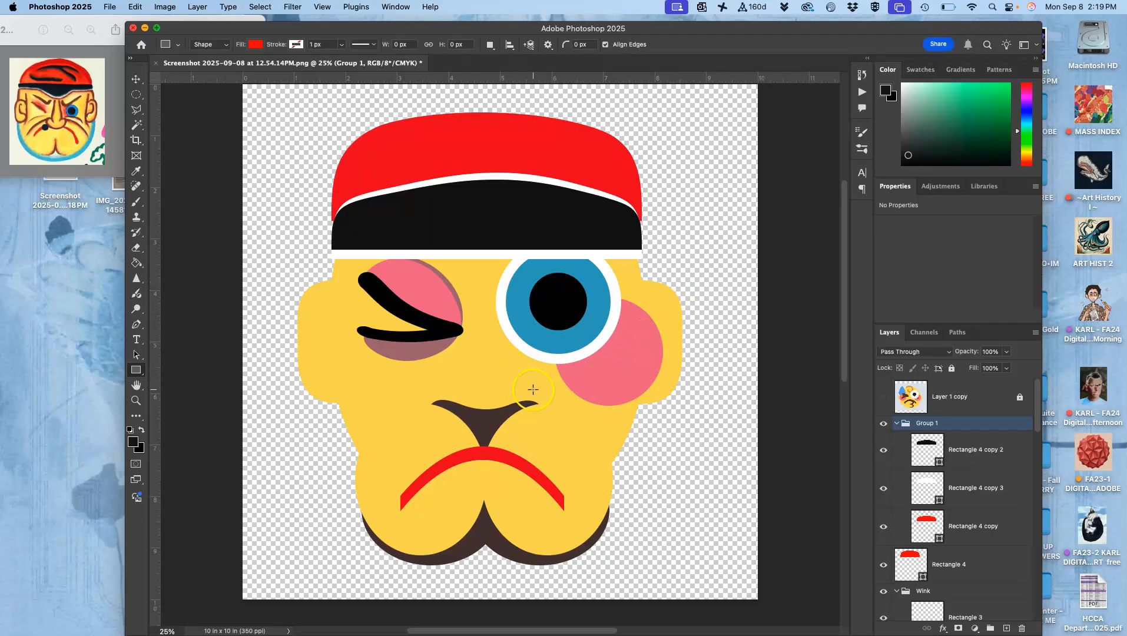
key("super+z")
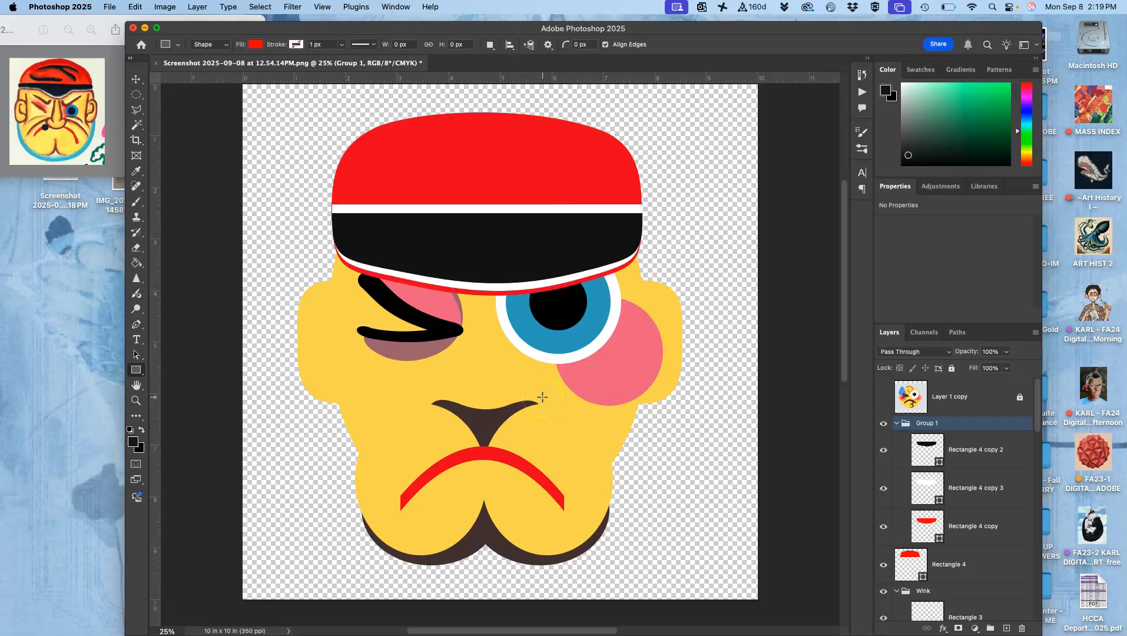
key("super+z")
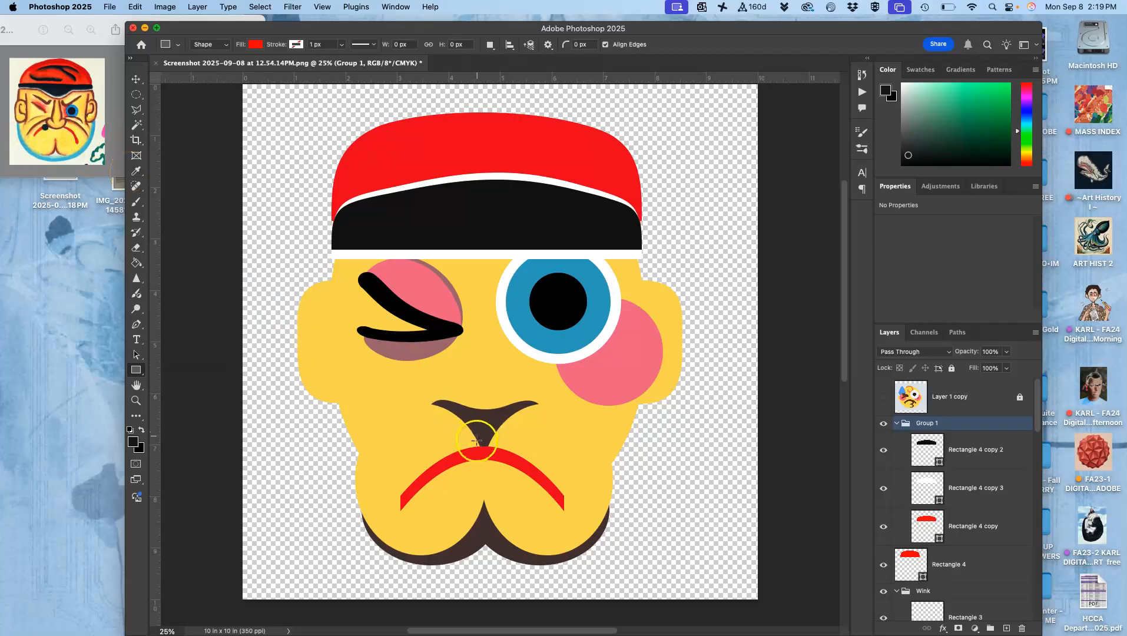
Duplicate the red frown layer Rectangle 3 and recolor the copy dark brown (4e3d3d), sampled from the chin shadow.
scroll(989, 533, "down", 8)
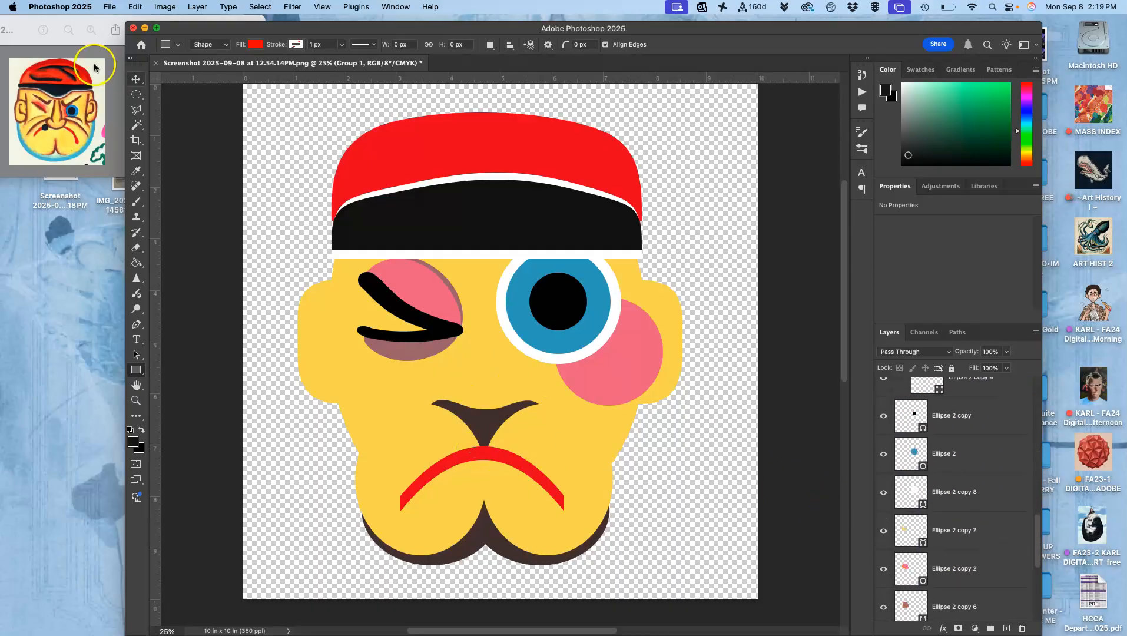
left_click(136, 79)
left_click(211, 47)
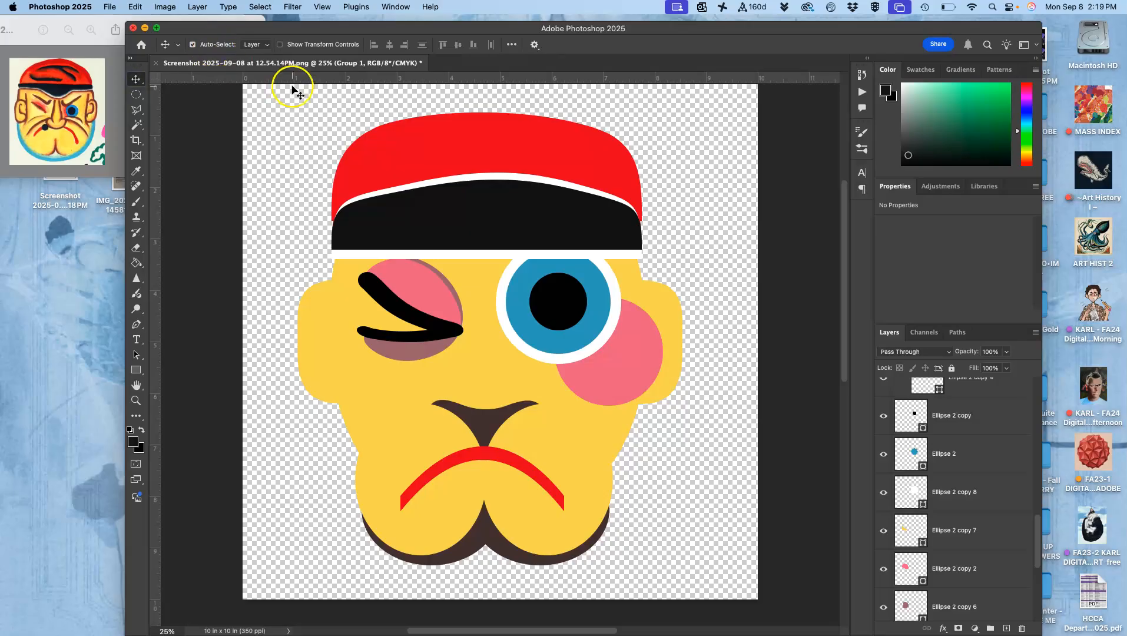
left_click(501, 457)
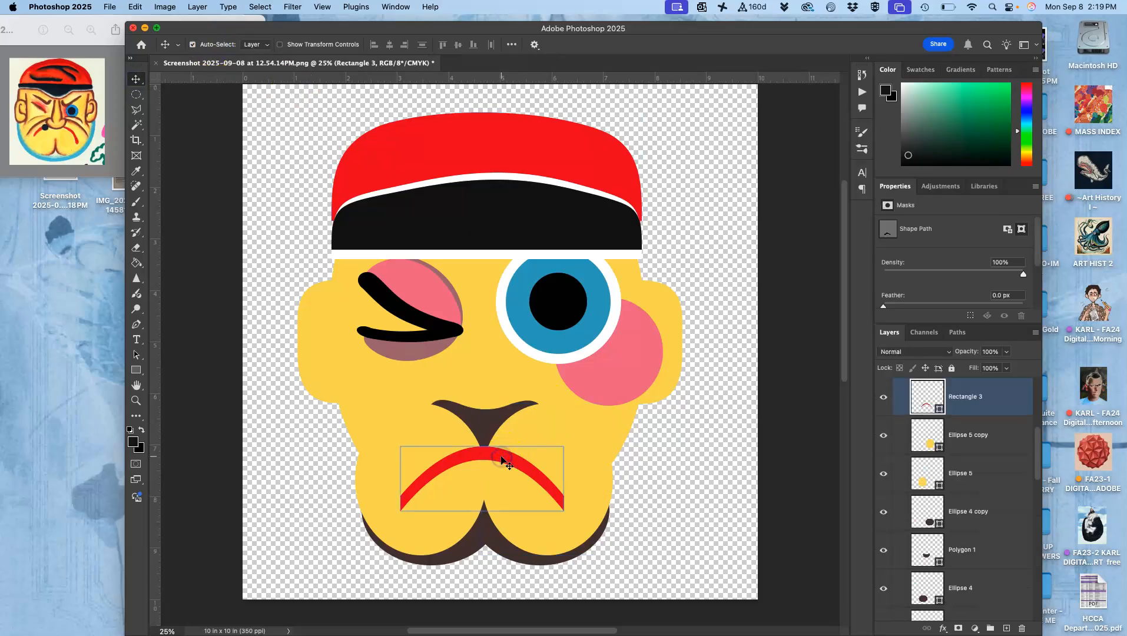
key("super+j")
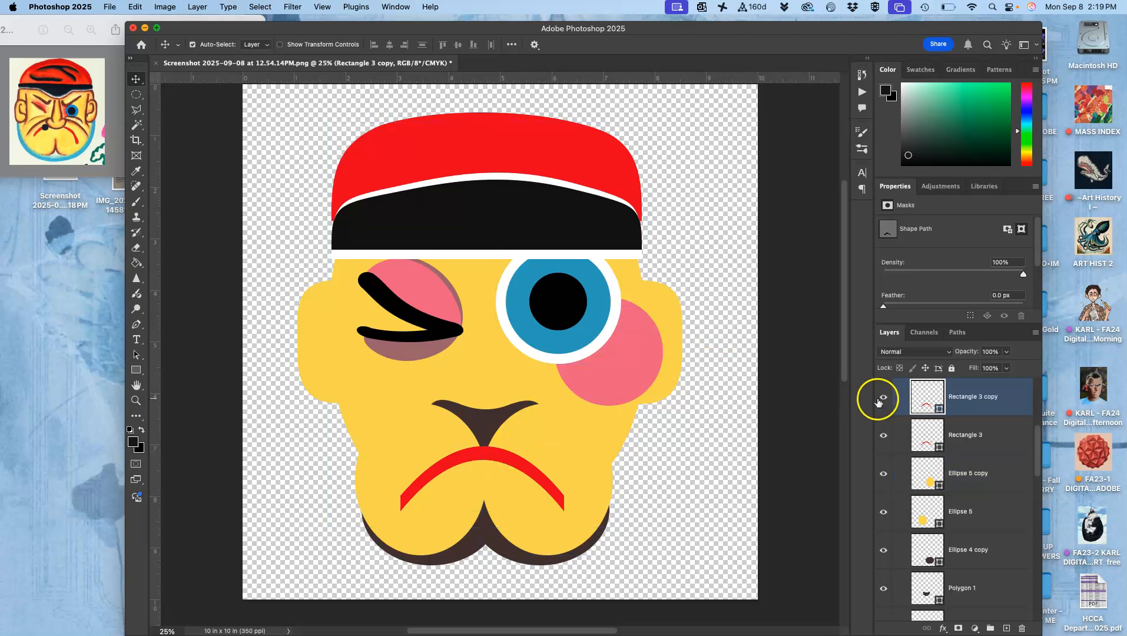
double_click(923, 394)
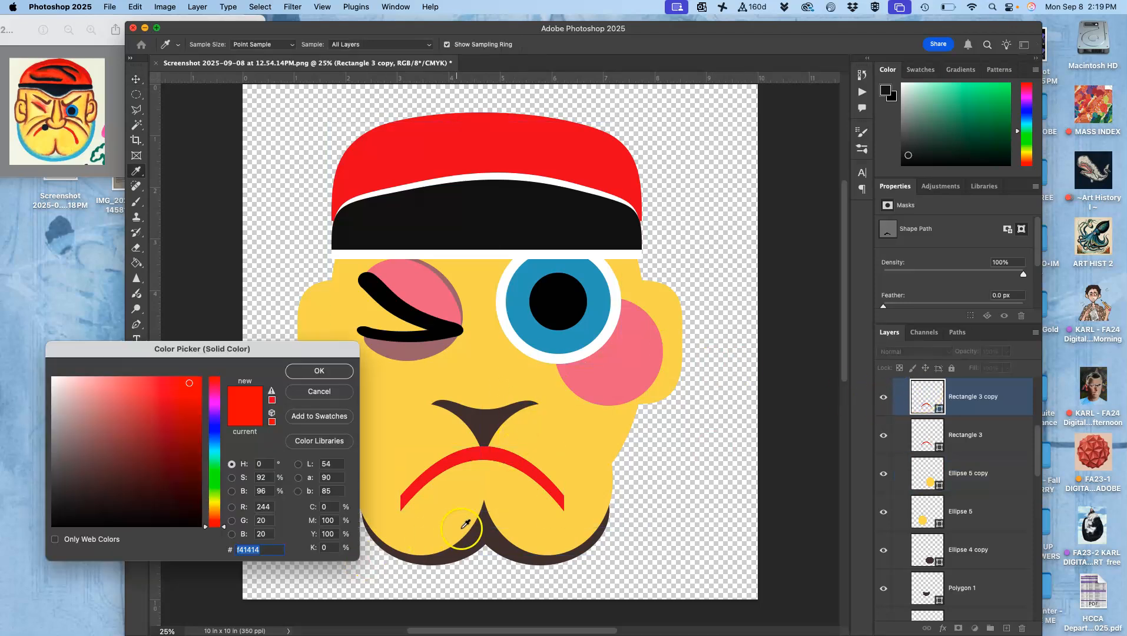
left_click(483, 529)
left_click(337, 372)
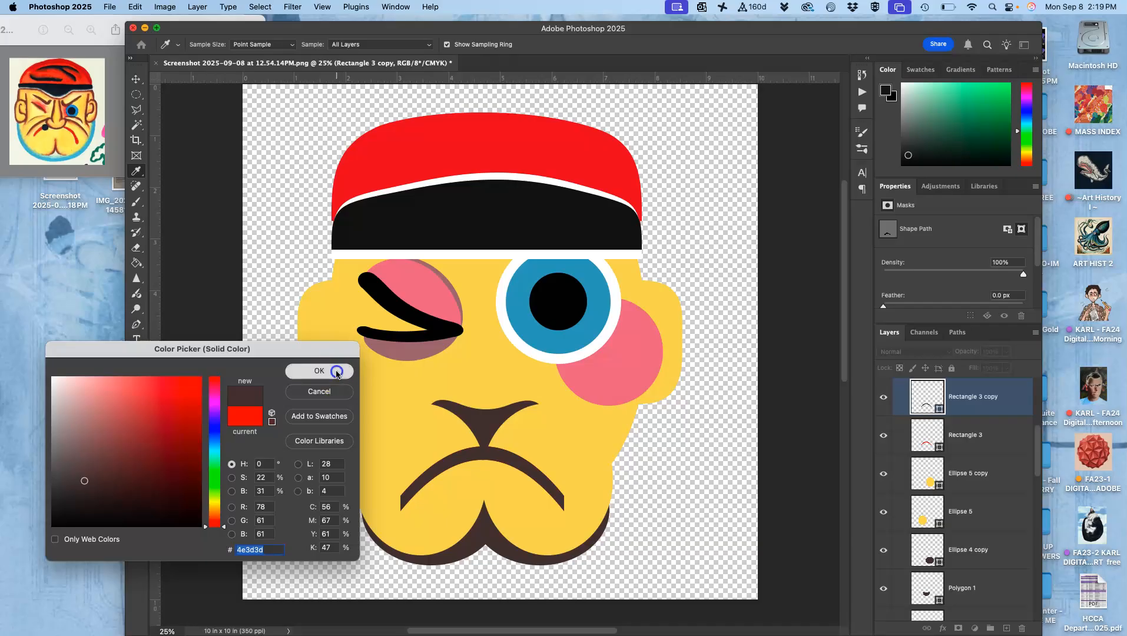
Enlarge the brown frown copy to 154.14% width and stretch it taller so it arches over the red mouth like a moustache.
left_click(512, 448)
key("super+t")
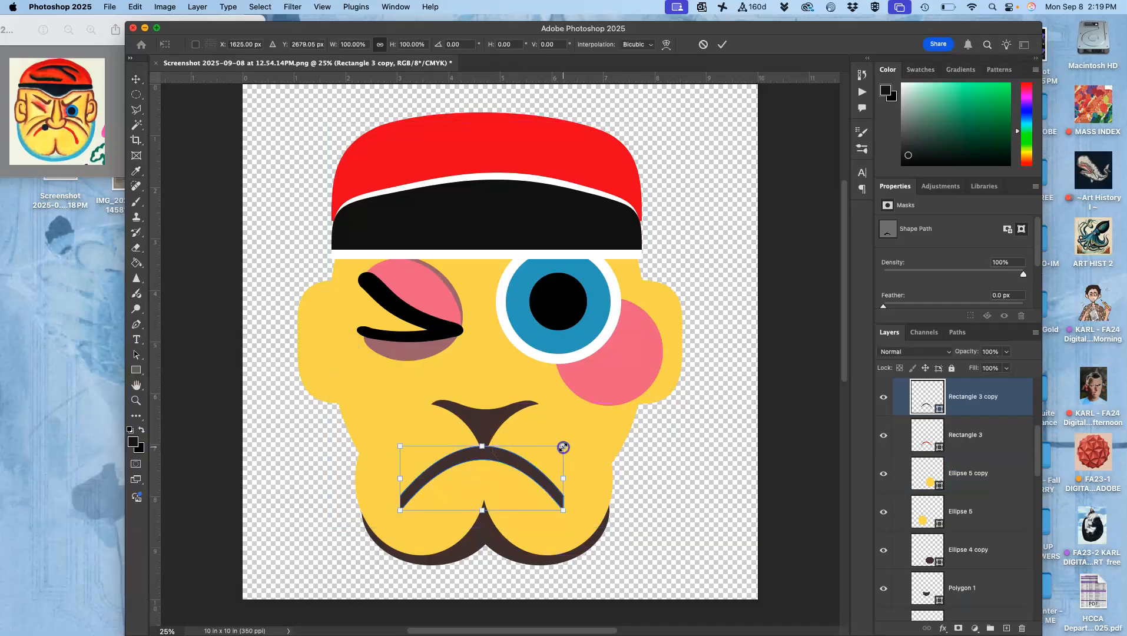
left_click_drag(564, 448, 597, 405)
left_click_drag(481, 428, 487, 378)
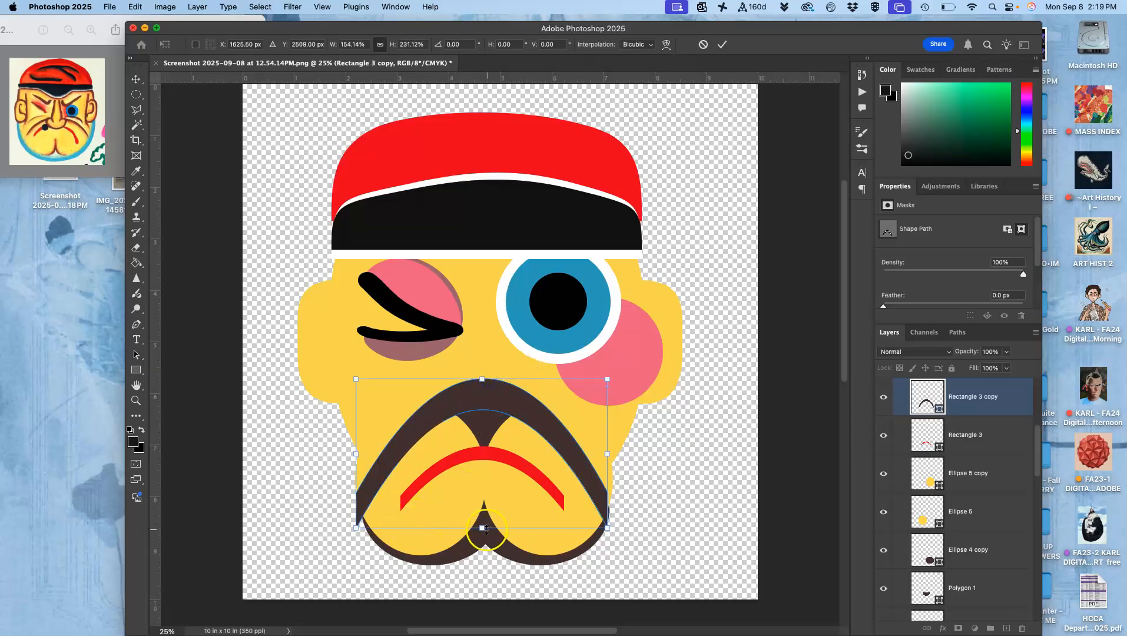
left_click_drag(483, 527, 483, 502)
key("Return")
Scale the brown arch down to 89.44% about its center.
left_click(484, 463)
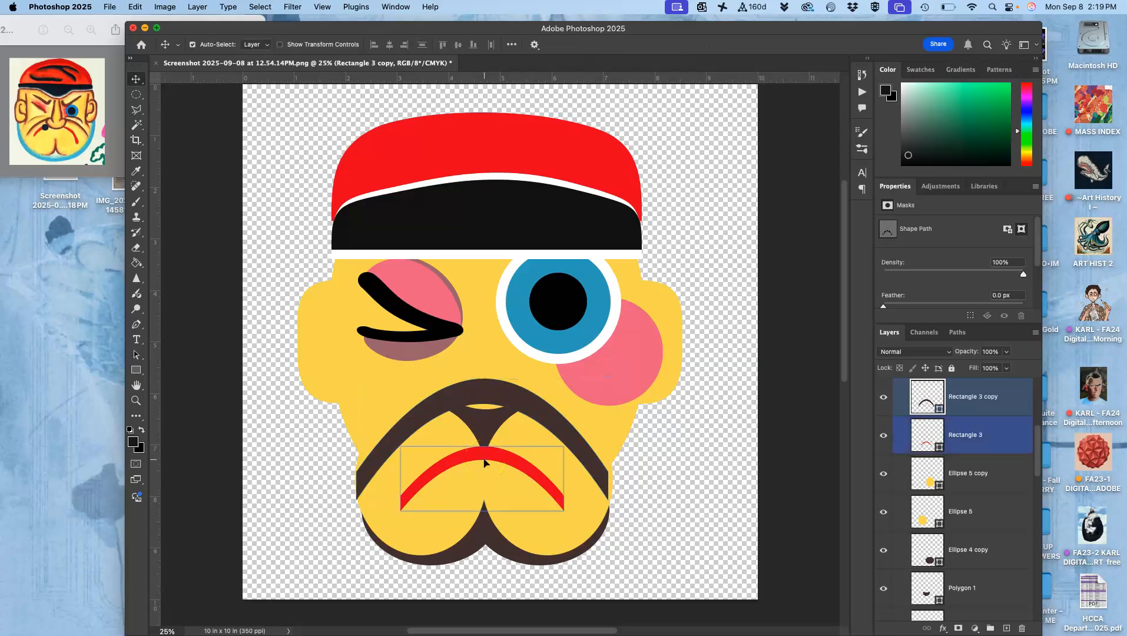
left_click(484, 463)
left_click(465, 397)
left_click(451, 419)
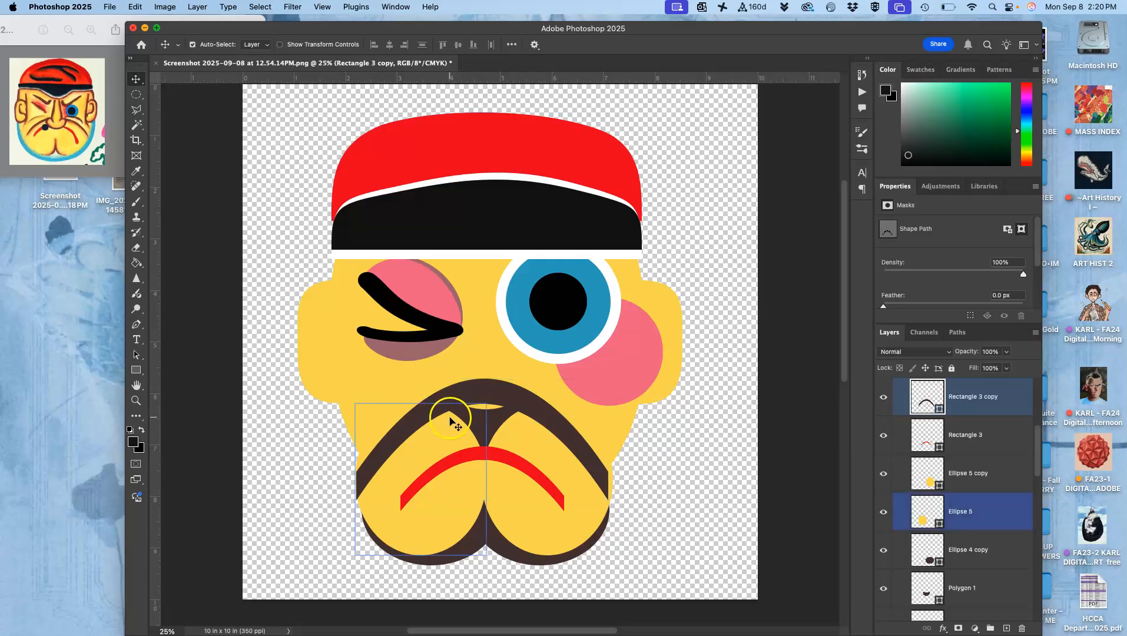
left_click(511, 456)
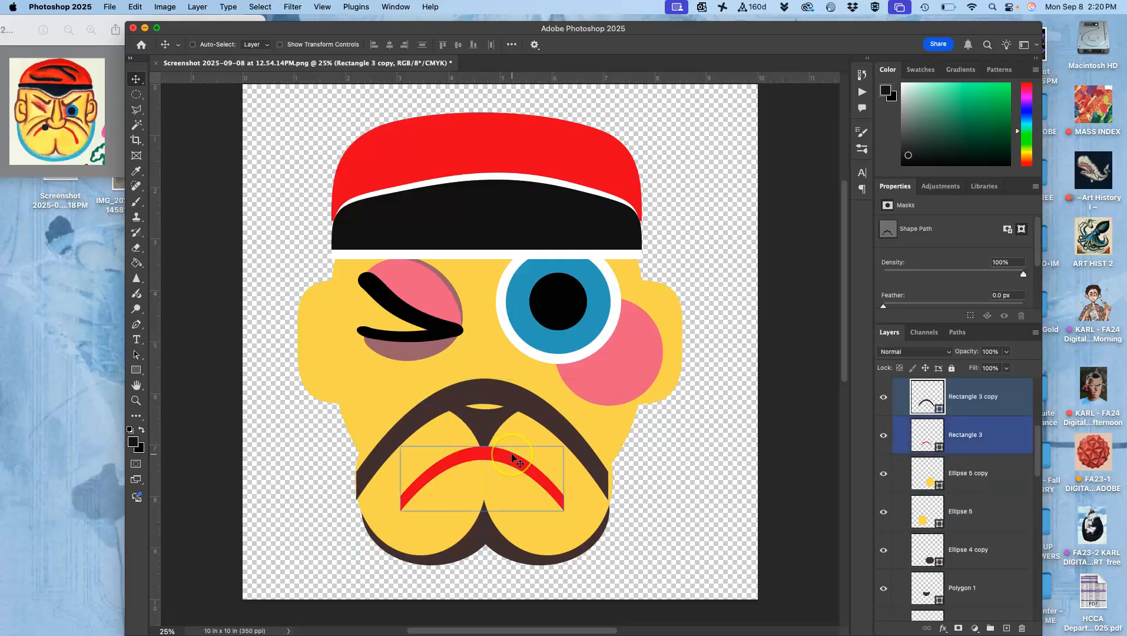
key("super+t")
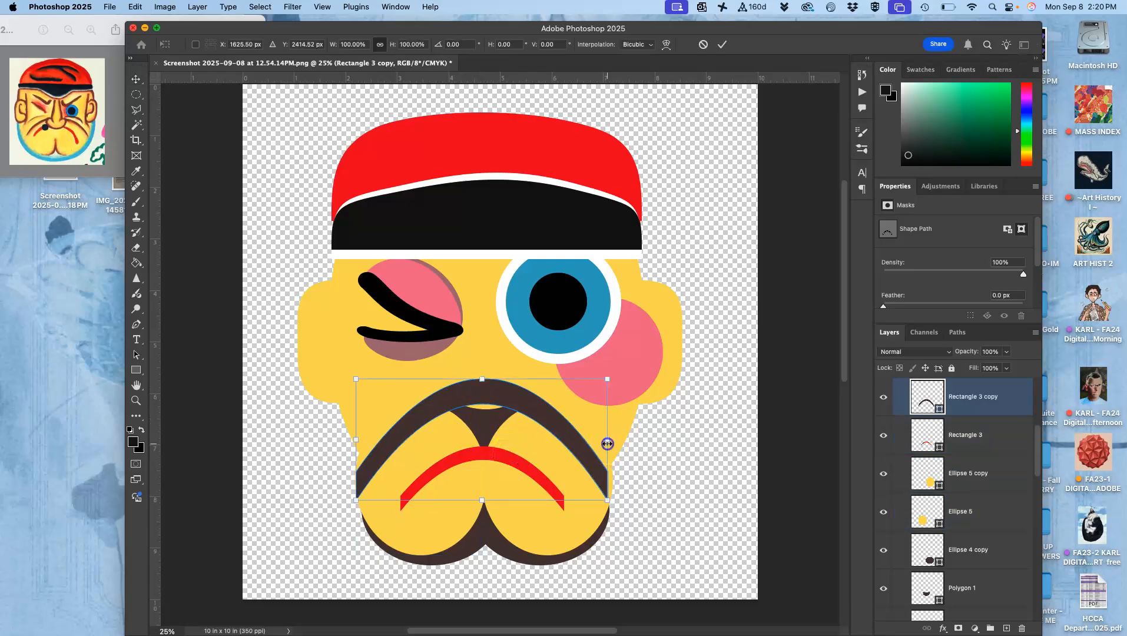
left_click_drag(607, 444, 595, 425)
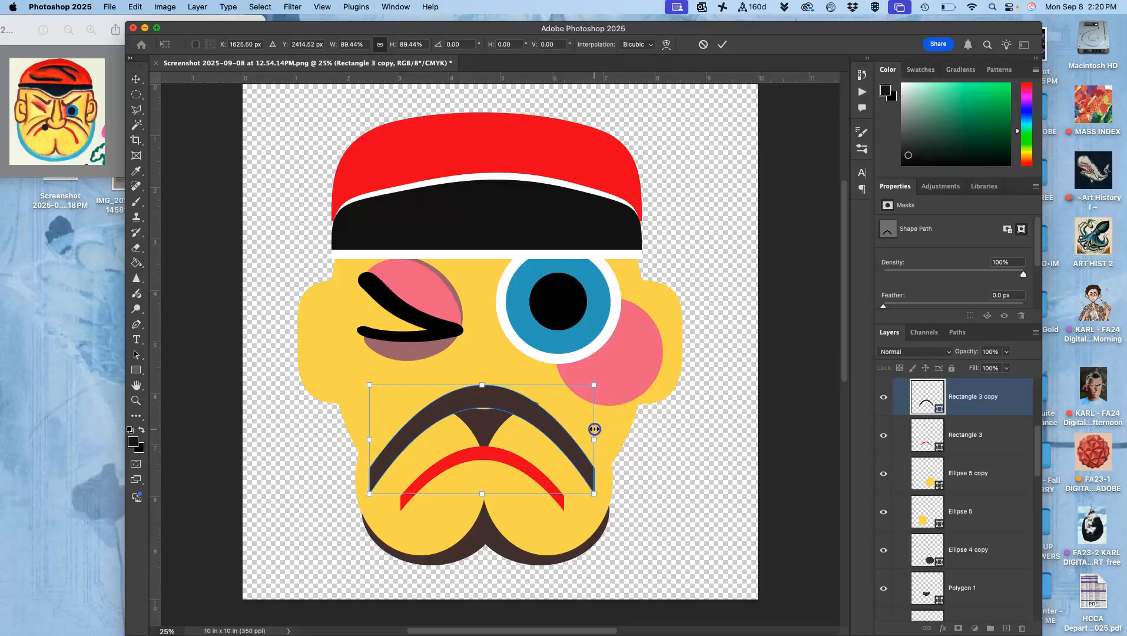
key("Return")
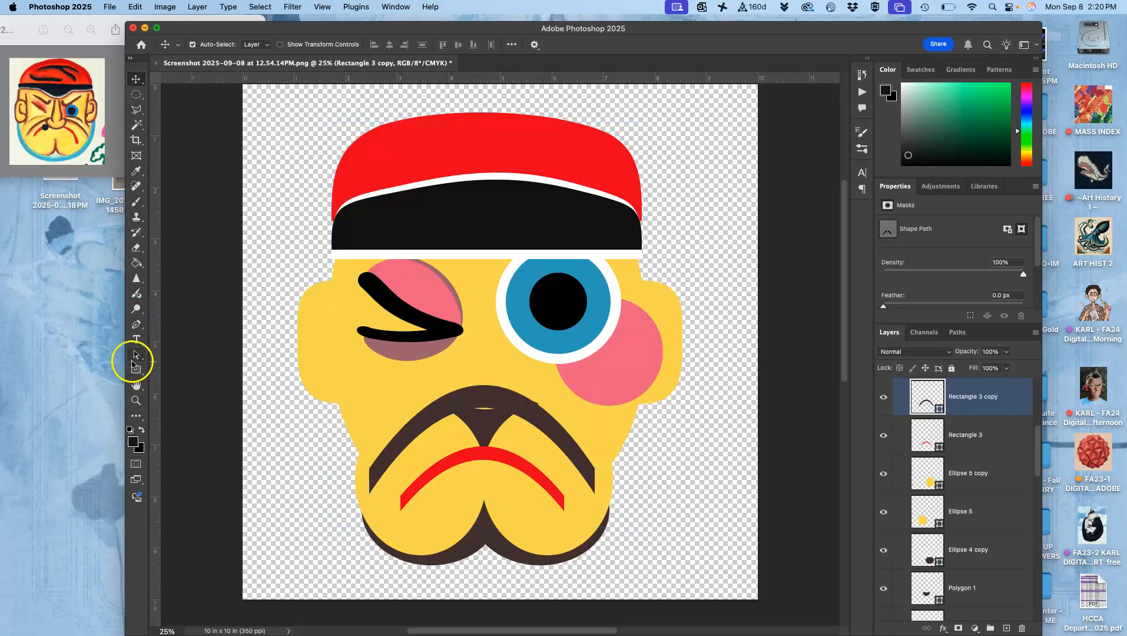
Draw a 600 by 291 px ellipse over the top of the brown arch and fill it with the face yellow (f9dd72).
left_click(136, 370)
left_click(177, 380)
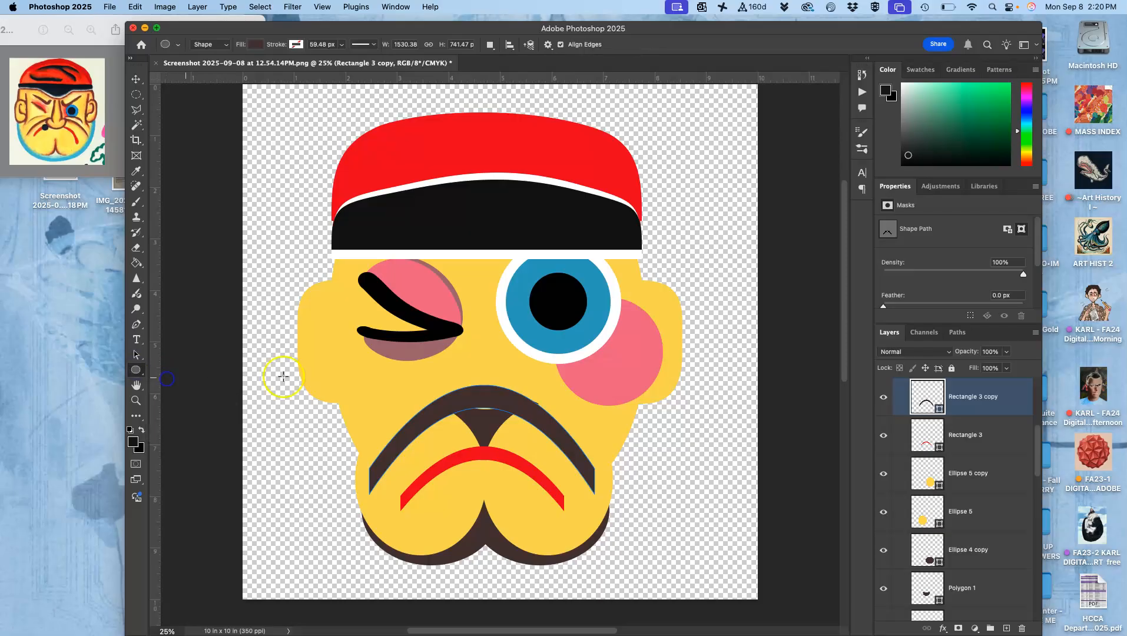
left_click_drag(438, 377, 527, 420)
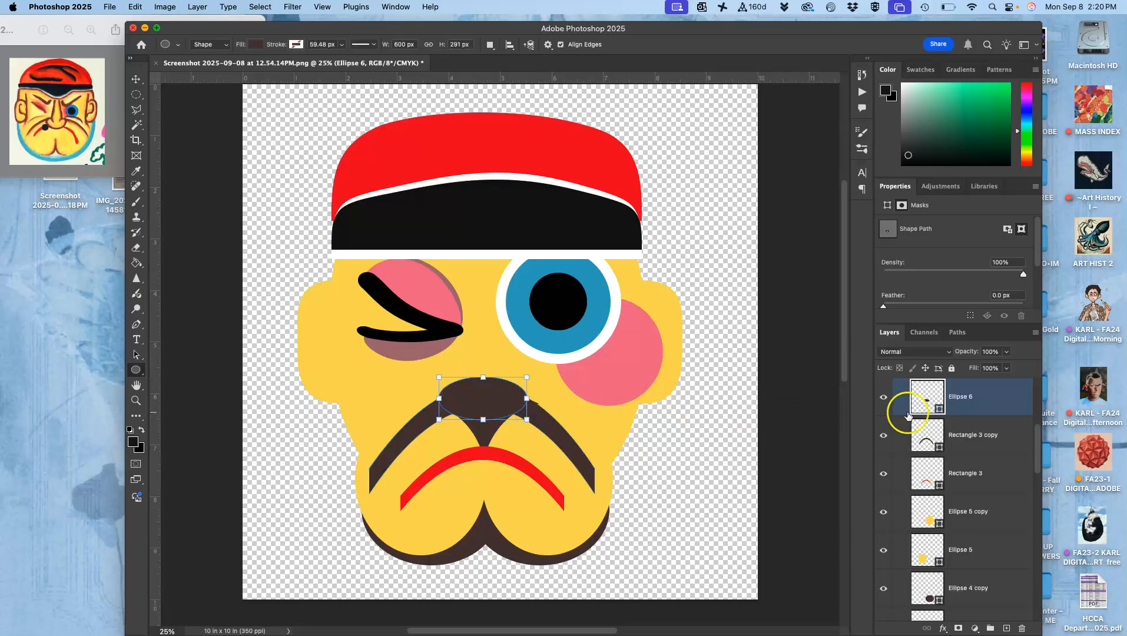
double_click(926, 393)
left_click(591, 429)
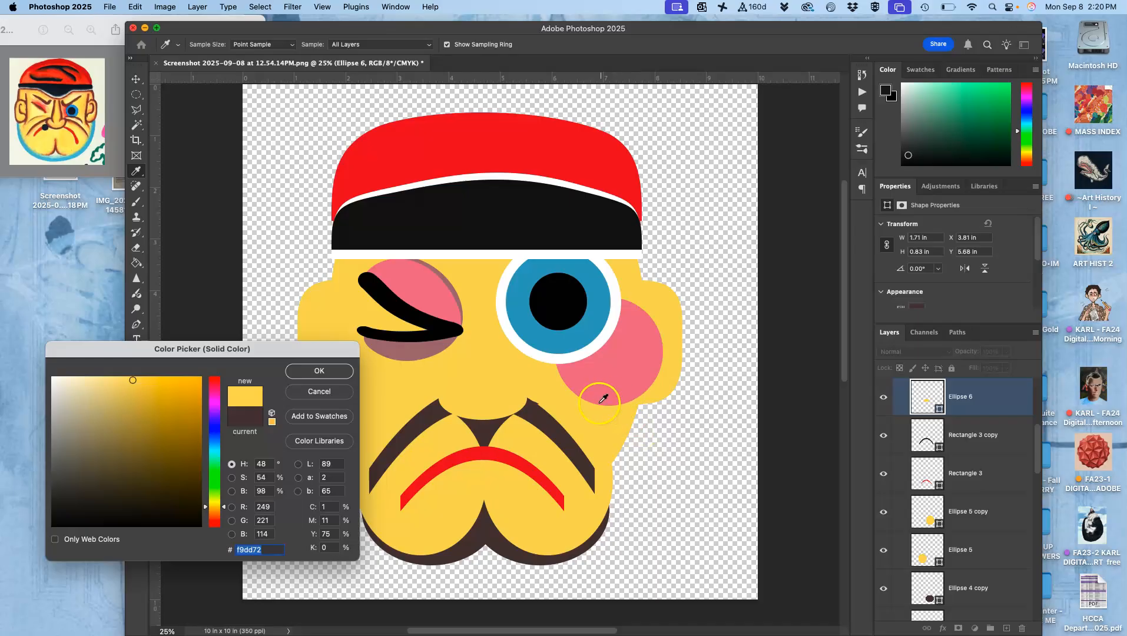
left_click(319, 370)
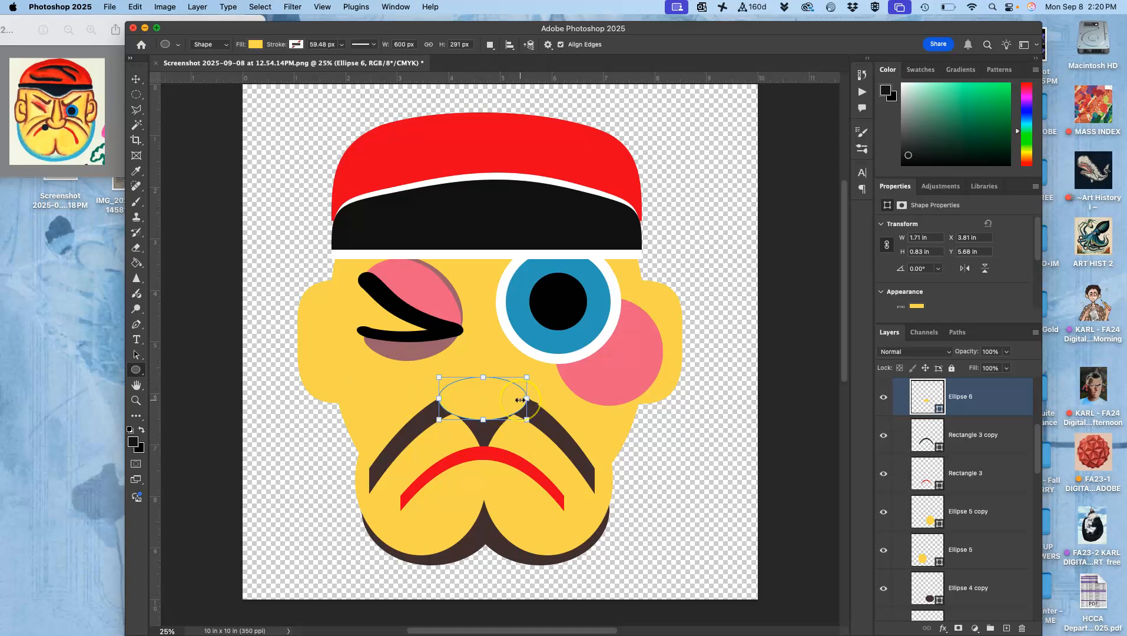
Scale the yellow ellipse to 128.33% and move it up to X 1644 px, Y 2050.50 px, covering the arch's peak.
key("super+t")
left_click_drag(528, 398, 536, 398)
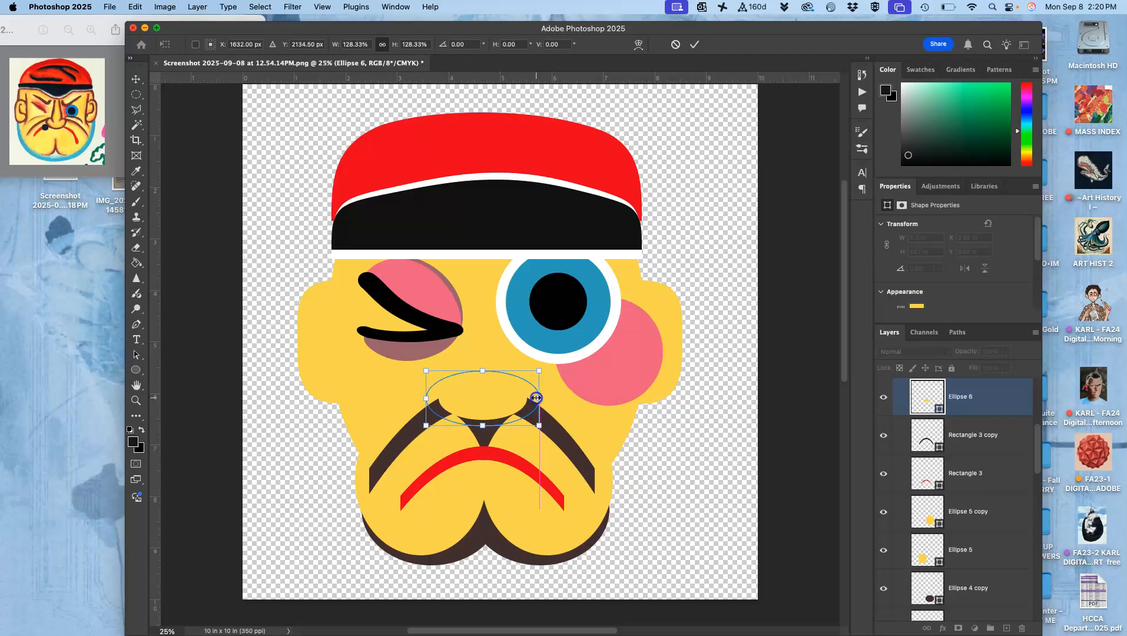
key("shift+Up")
key("shift+Up")
key("shift+Up")
key("shift+Up")
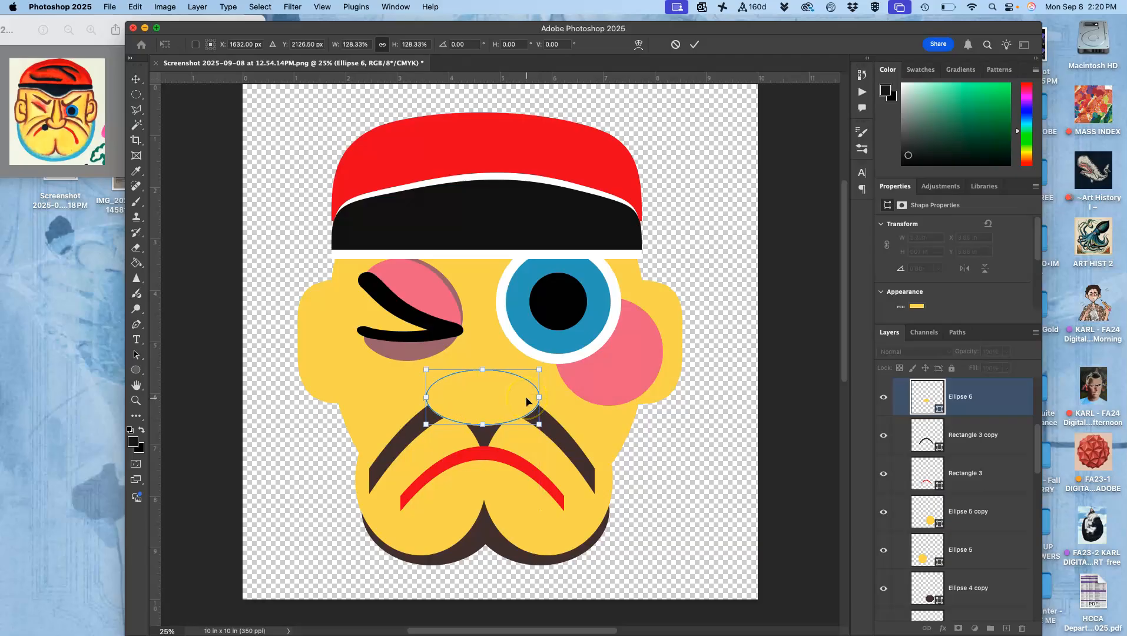
key("Up")
key("Up")
key("Up")
key("Up")
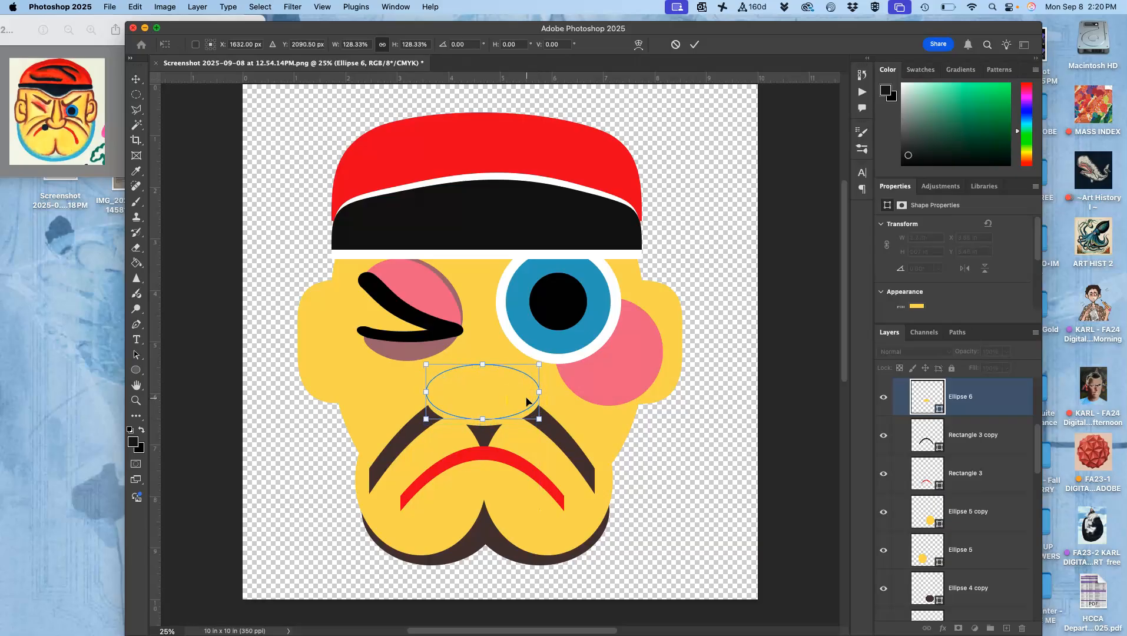
key("Up")
key("Up")
key("Up")
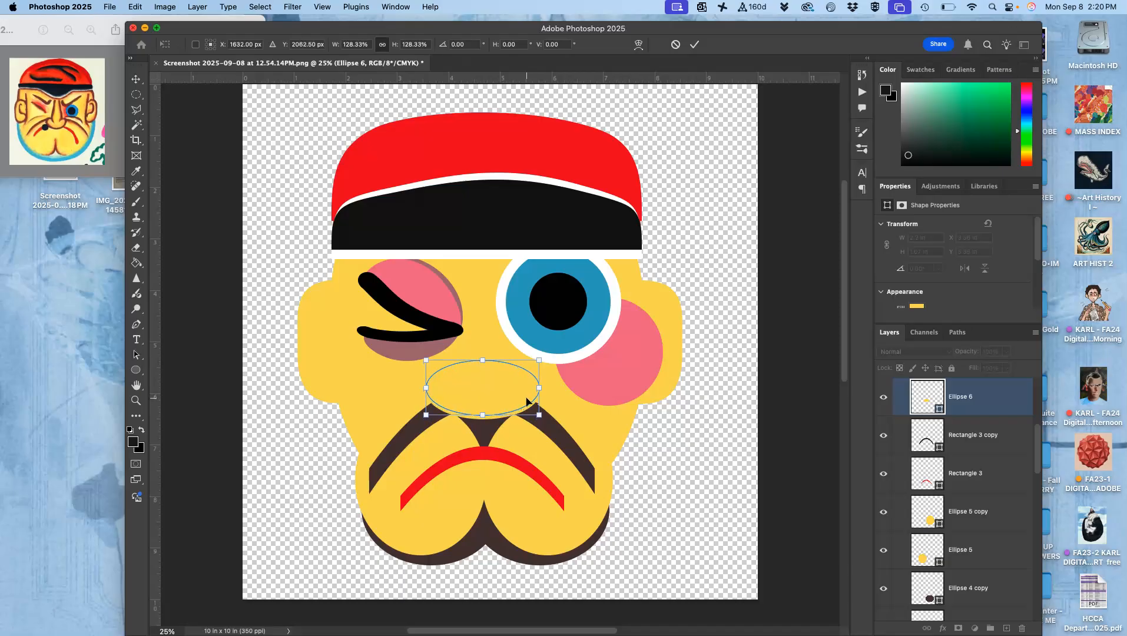
key("Up")
key("Up")
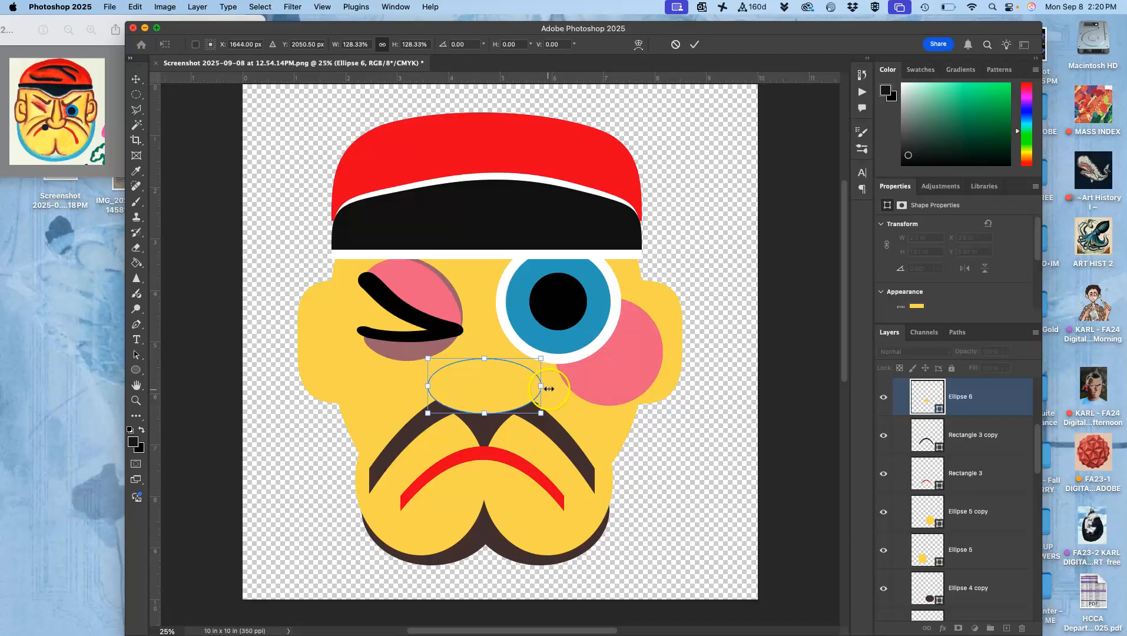
right_click(488, 382)
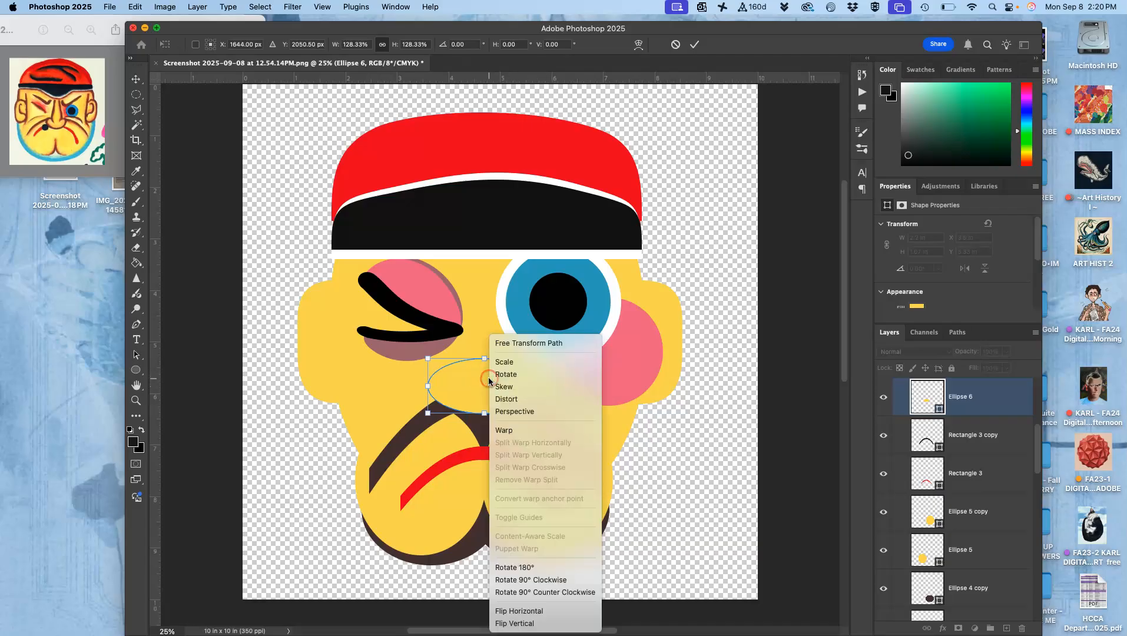
left_click(473, 386)
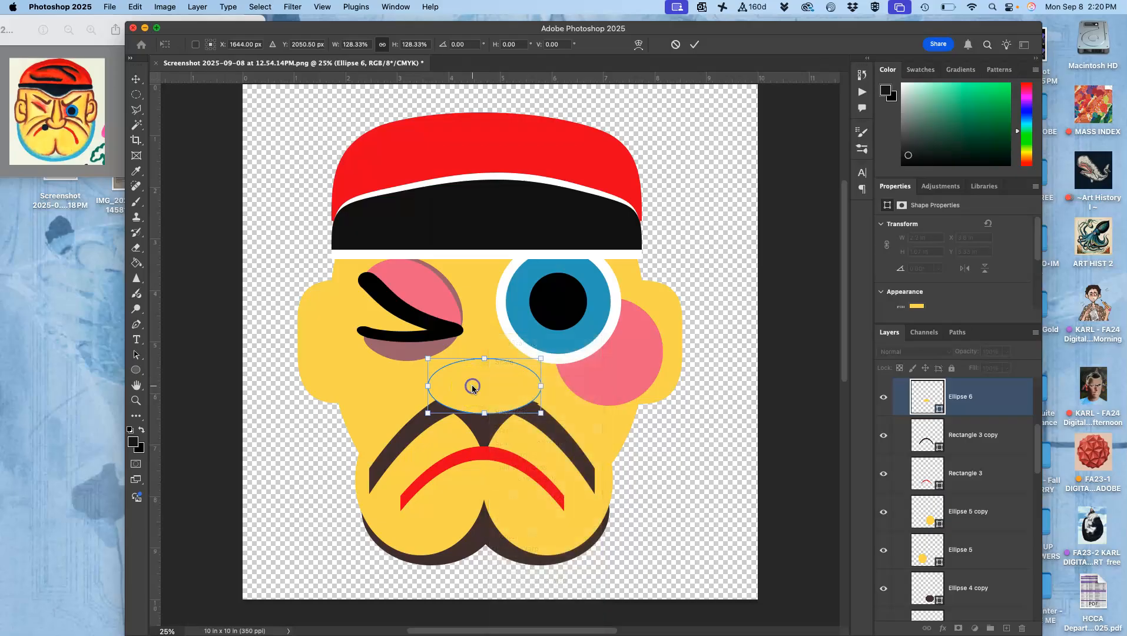
left_click(918, 396)
Recolor the ellipse layer Ellipse 6 to pale cream efe1ab.
double_click(918, 396)
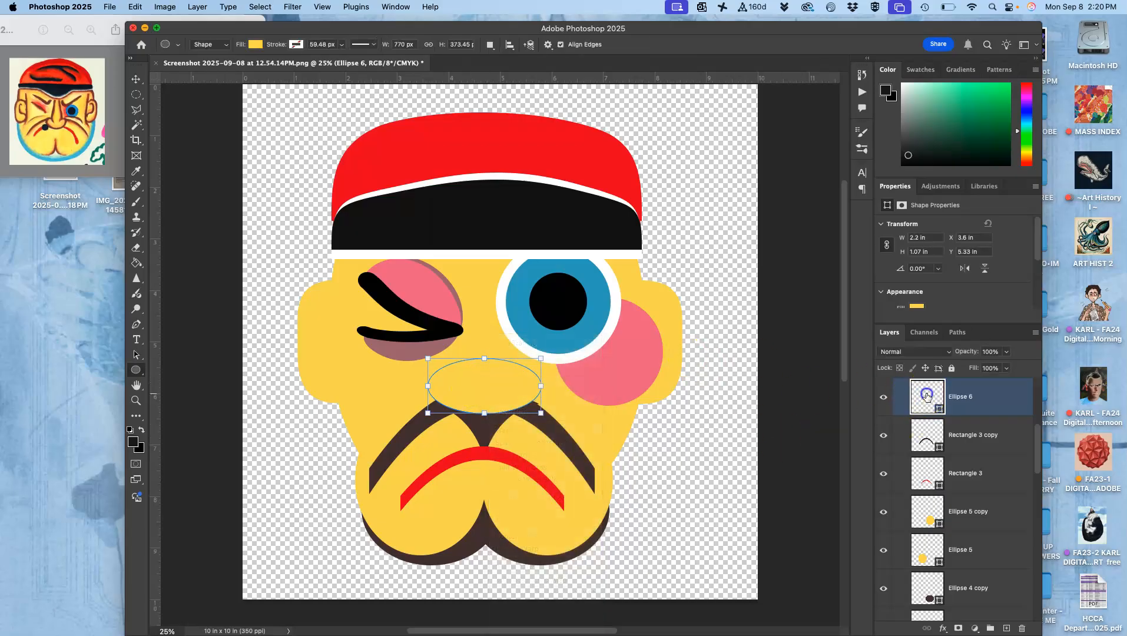
left_click(95, 385)
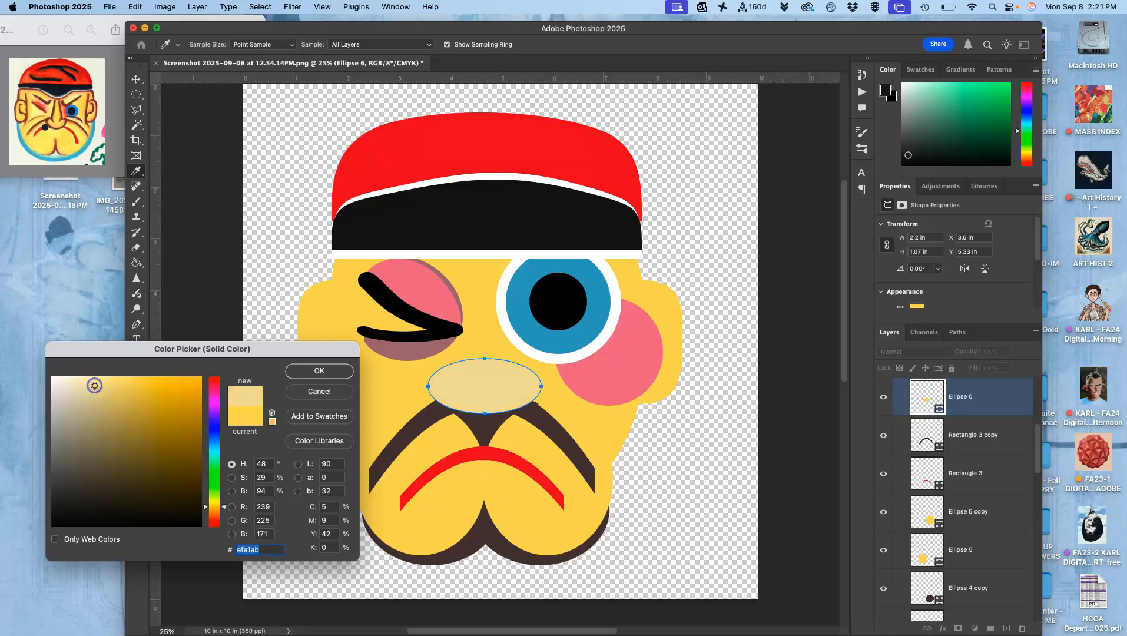
left_click(298, 372)
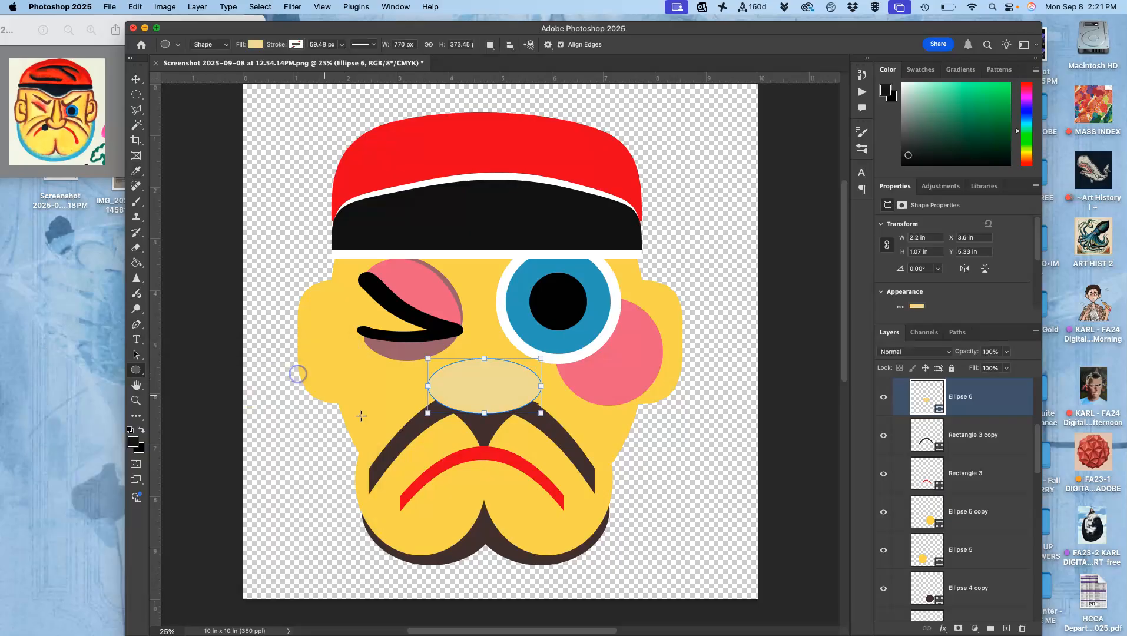
Warp the cream ellipse by pulling its upper edge up between the eyes into a nose-like peak.
right_click(483, 381)
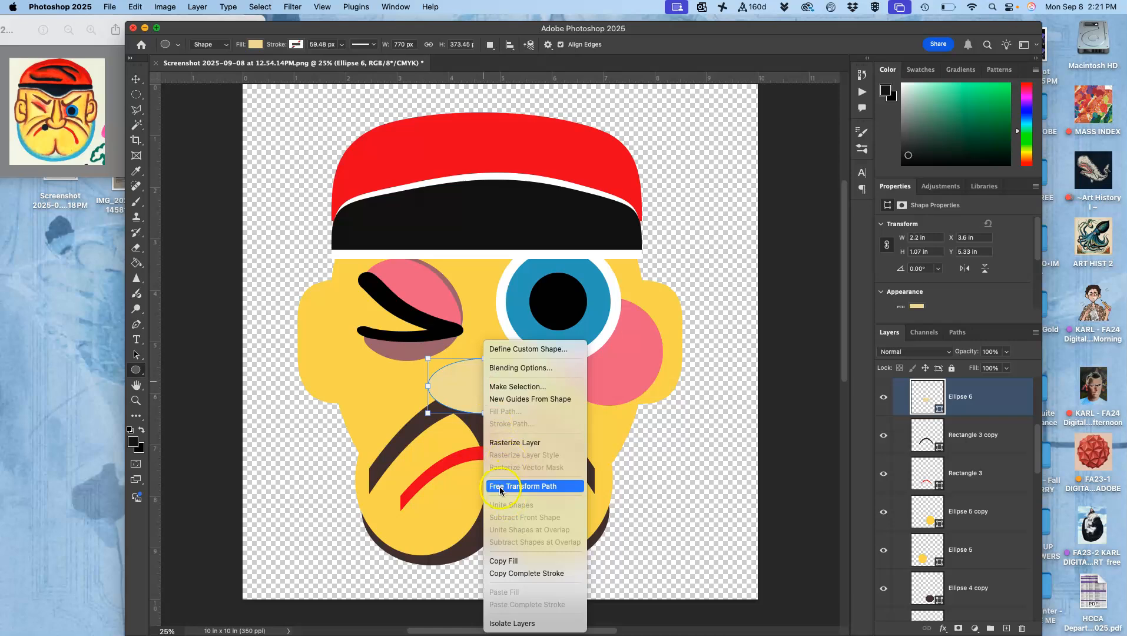
left_click(460, 382)
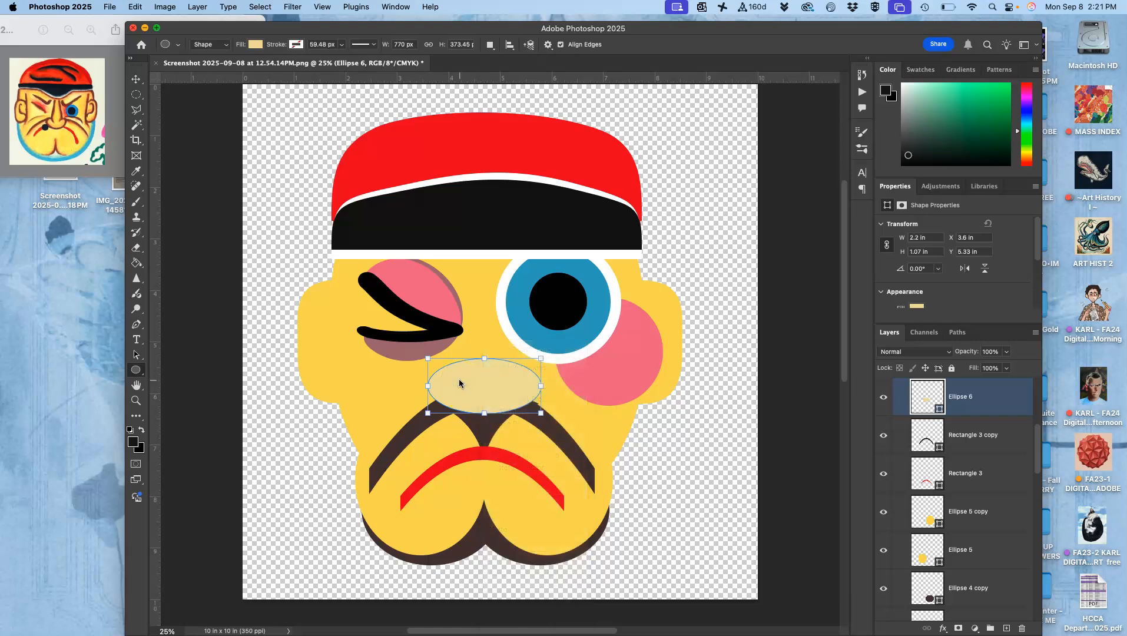
key("super+t")
right_click(493, 381)
left_click(507, 431)
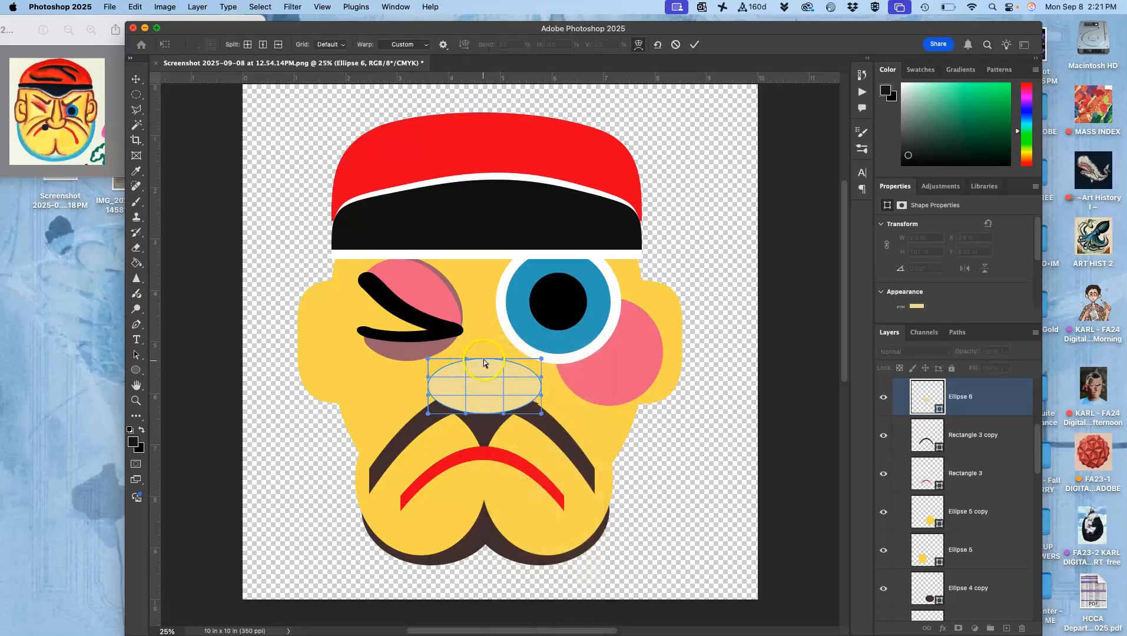
left_click_drag(483, 357, 481, 328)
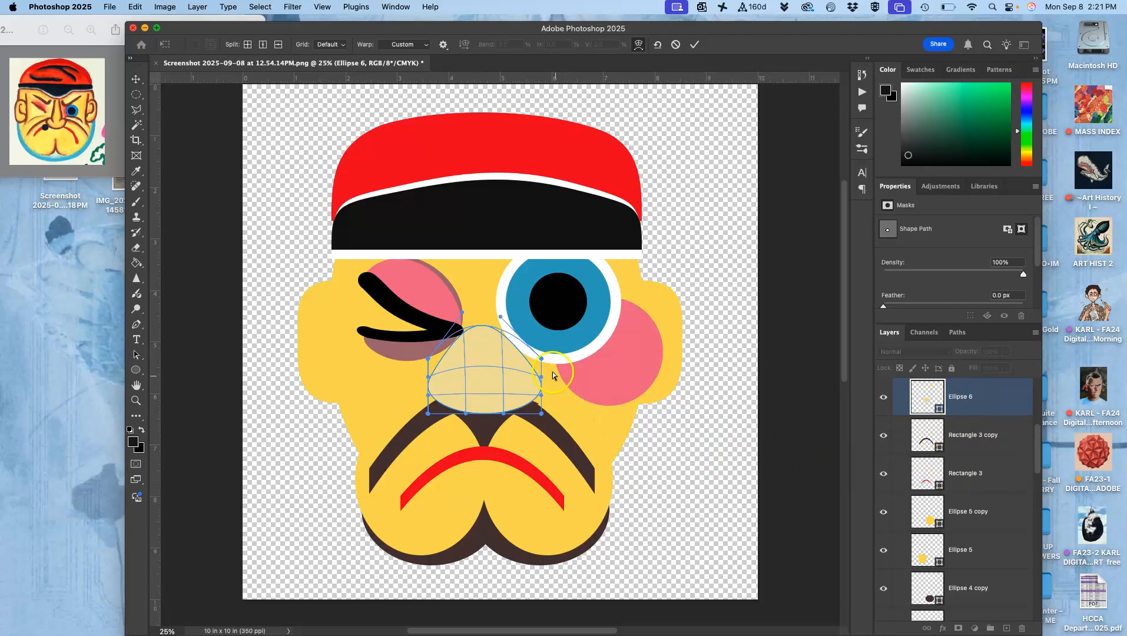
Pull in both sides of the warped nose and lower its peak, then apply the warp at about 653 by 504 px.
key("super+plus")
key("super+plus")
key("super+plus")
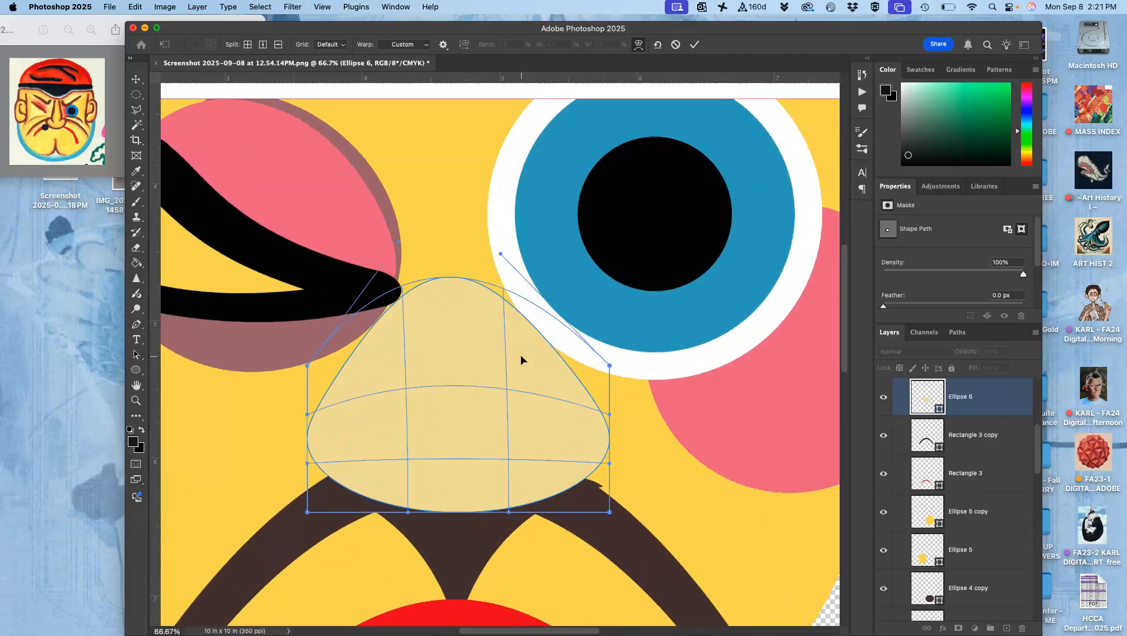
left_click_drag(339, 352, 386, 353)
left_click_drag(590, 375, 542, 375)
left_click_drag(471, 304, 451, 328)
key("super+minus")
key("super+minus")
key("super+minus")
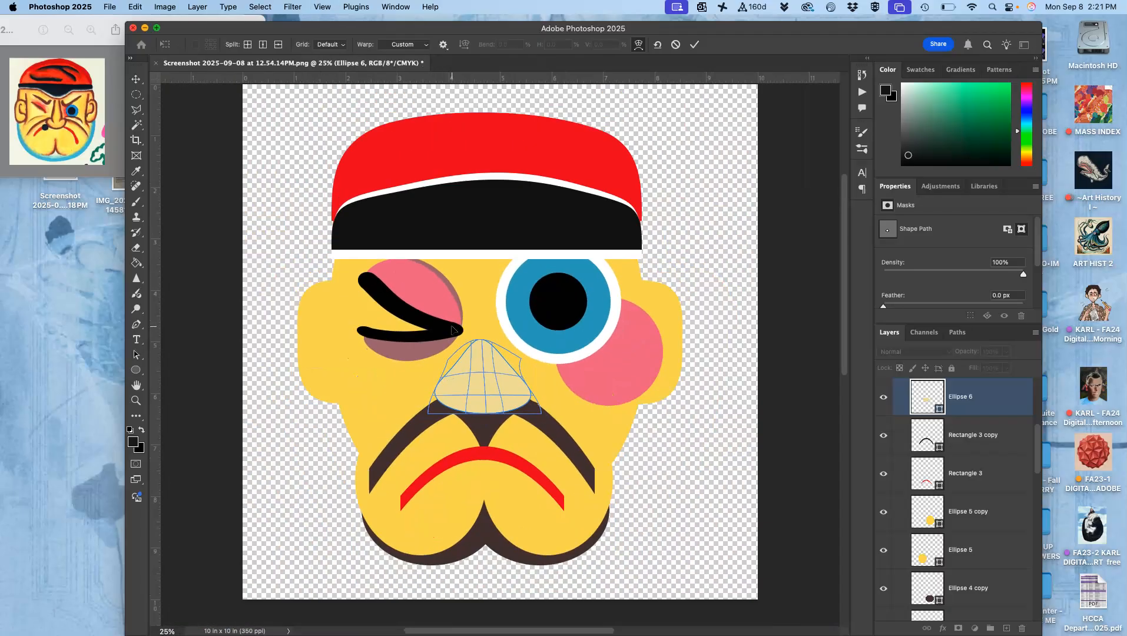
key("Return")
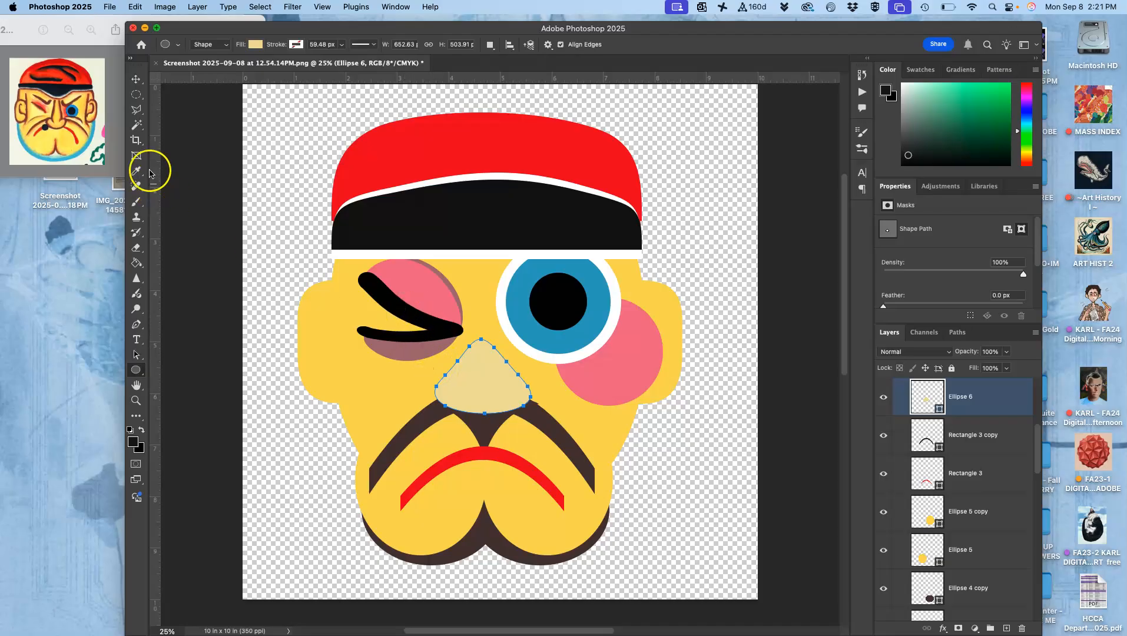
Duplicate the five wink line layers from Ellipse 3 through Ellipse 2 copy 4 and group the duplicates.
left_click(137, 79)
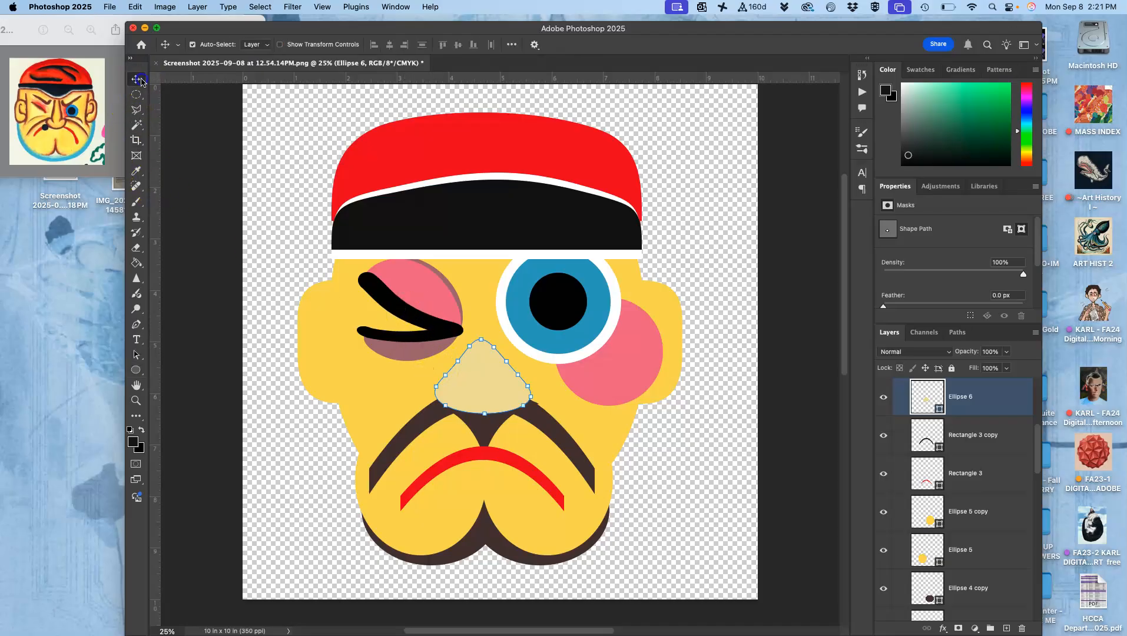
left_click(380, 295)
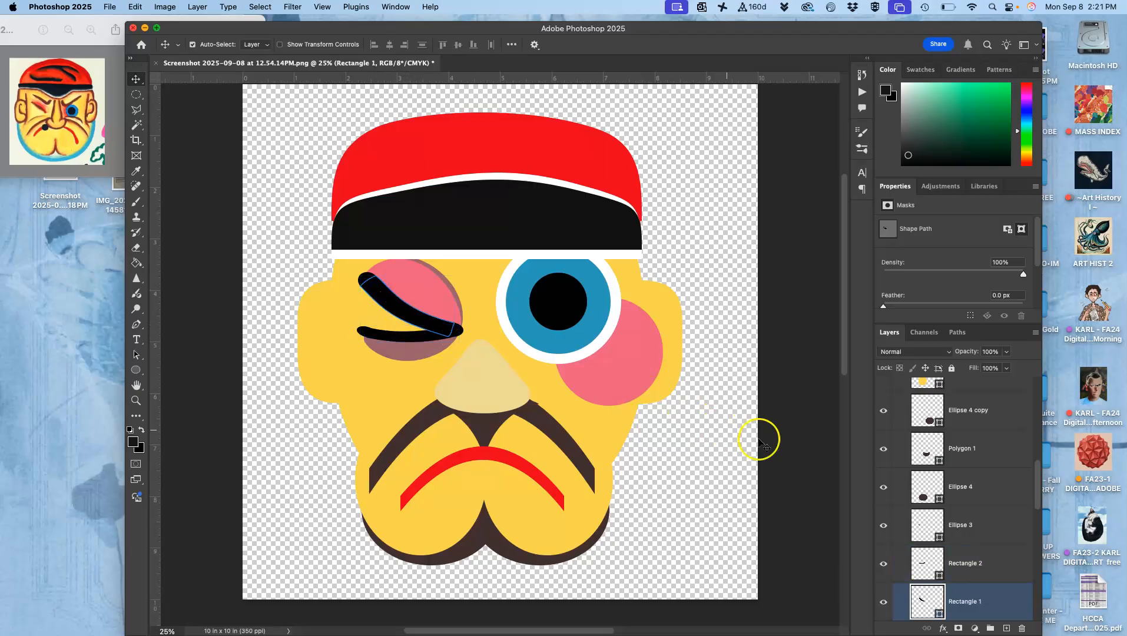
scroll(885, 492, "down", 3)
left_click(965, 434, "super")
left_click(965, 434)
left_click(963, 579, "super")
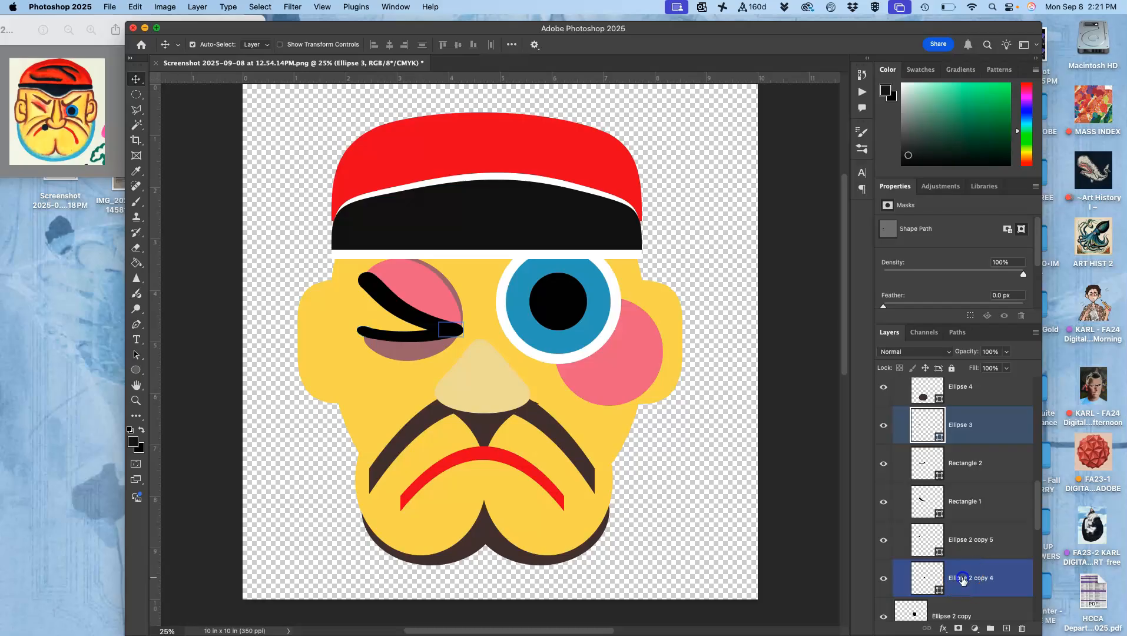
left_click(964, 579, "shift")
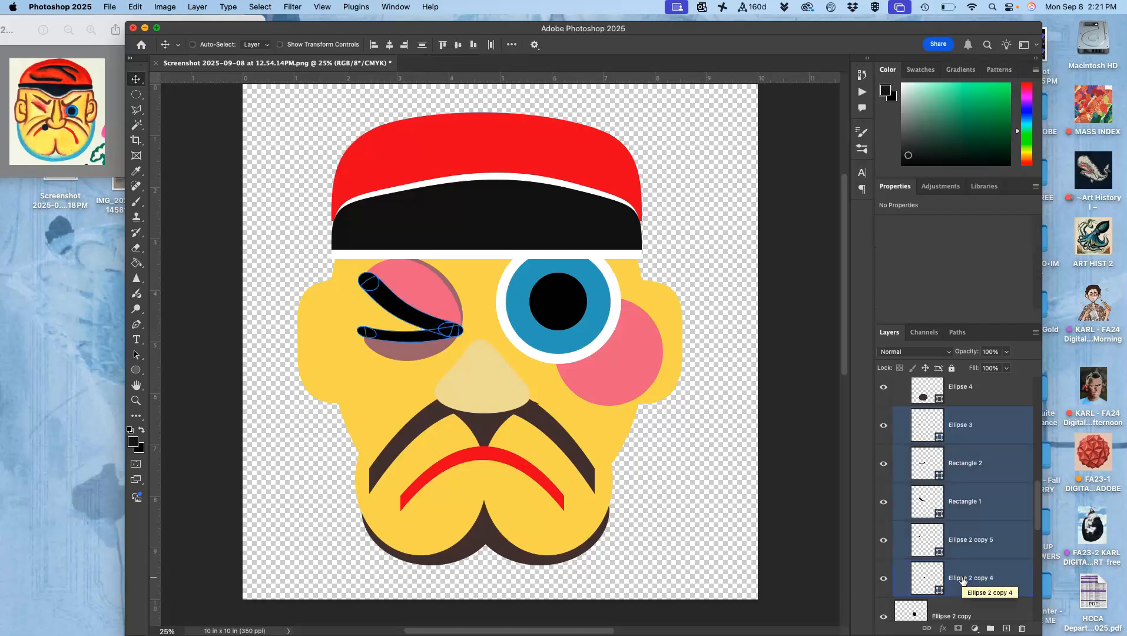
key("super+j")
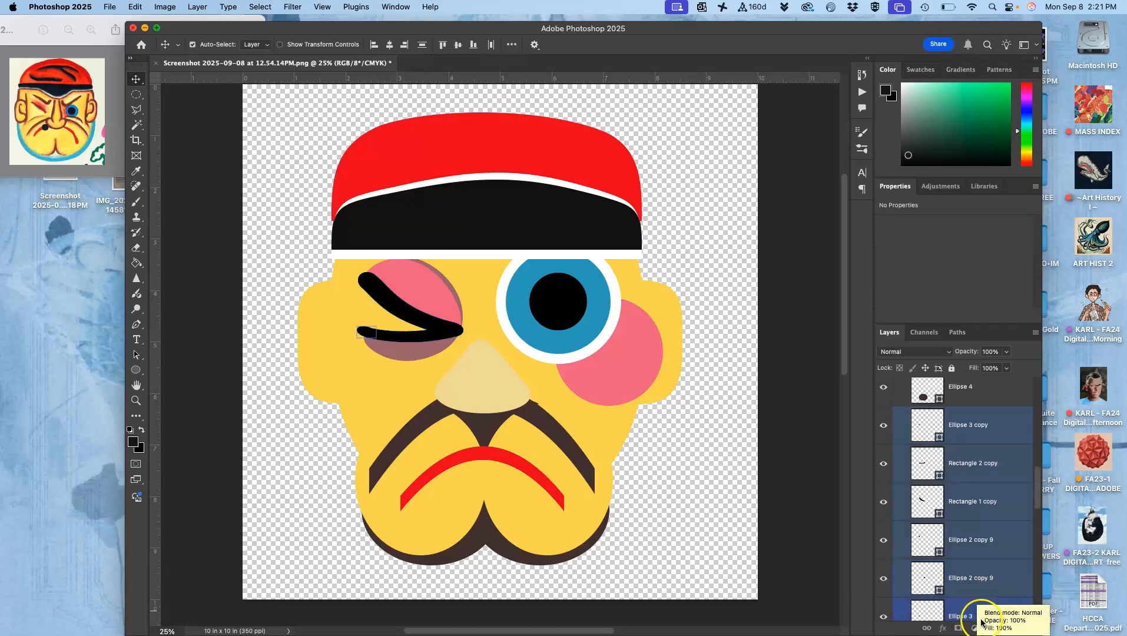
left_click(990, 628)
left_click(978, 402)
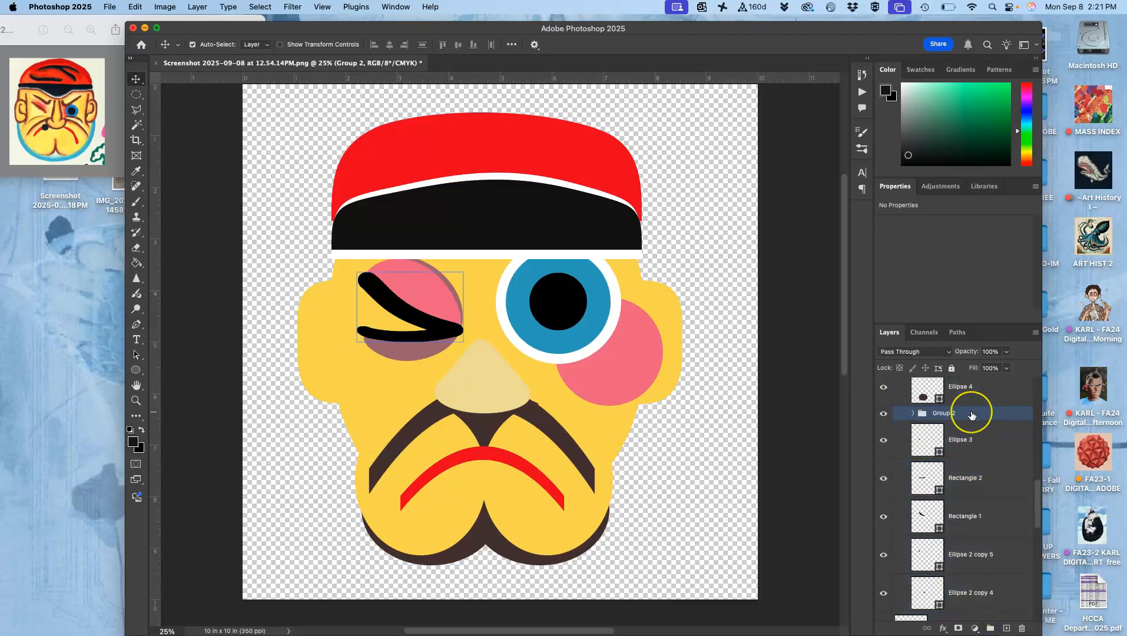
Move the duplicated wink group up the layer stack to directly below Layer 1 copy and above Group 1.
key("super+]")
key("super+]")
key("super+]")
key("super+]")
key("super+]")
key("super+]")
key("super+]")
key("super+]")
key("super+]")
key("super+]")
key("super+]")
key("super+]")
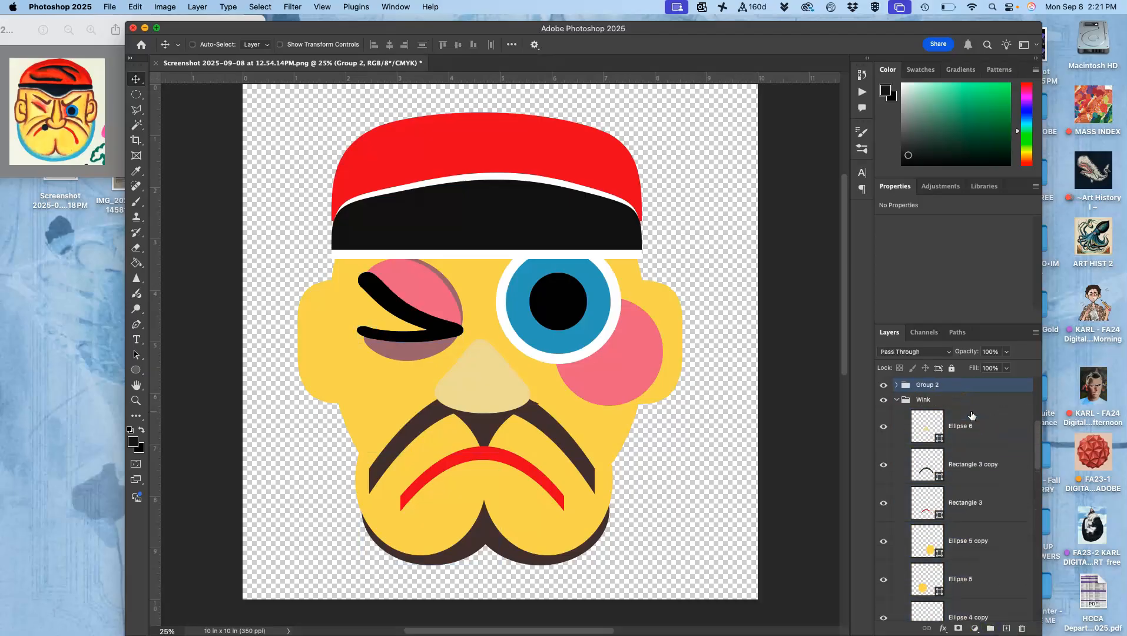
key("super+]")
key("super+]")
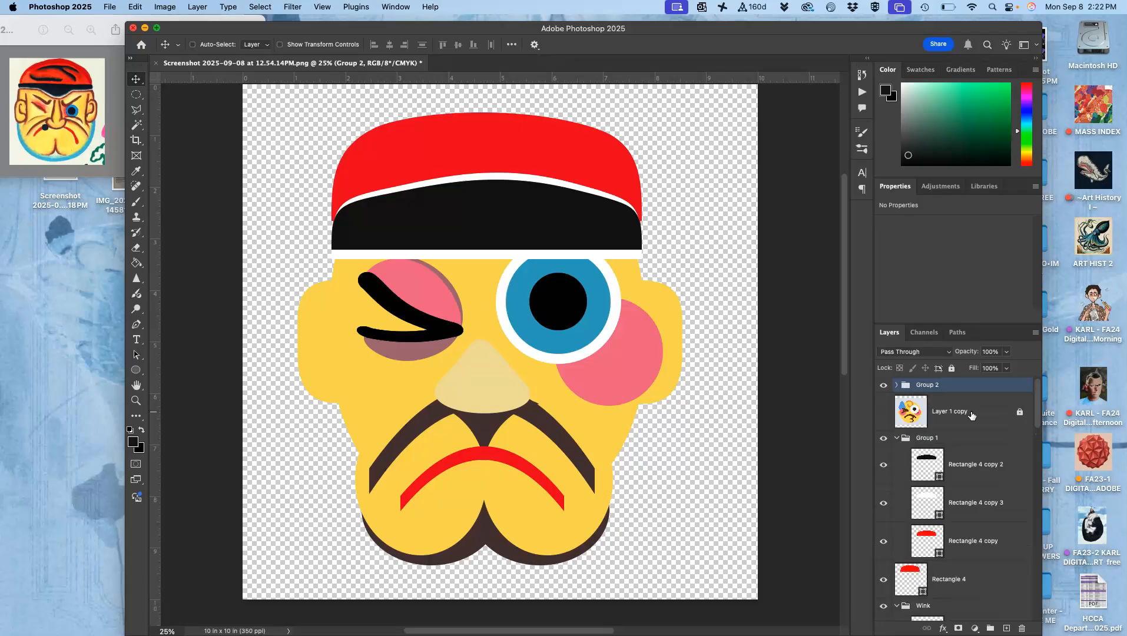
key("super+[")
key("super+[")
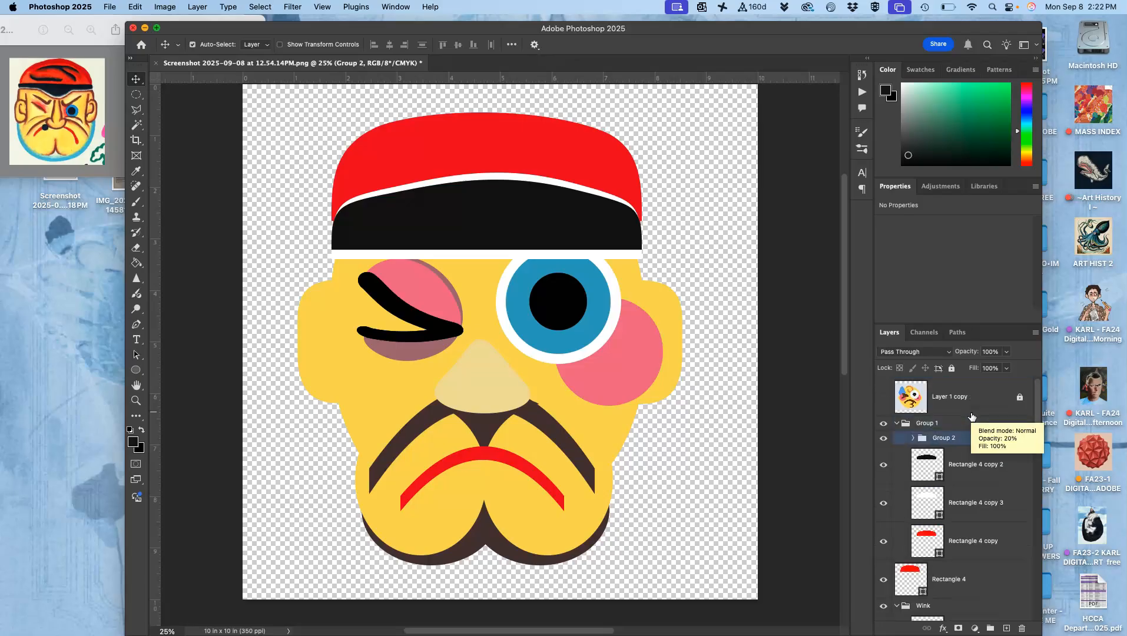
key("super+]")
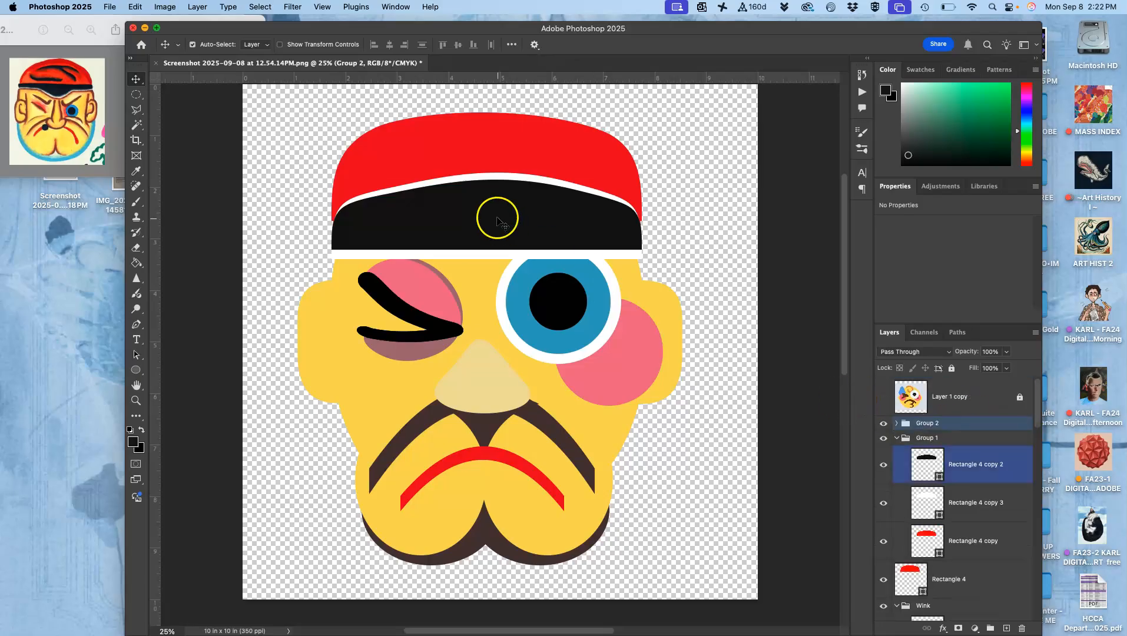
Move the duplicated wink group onto the red cap, rotate it to 166.25° and widen it to 184.10% as a cap crease.
left_click(192, 45)
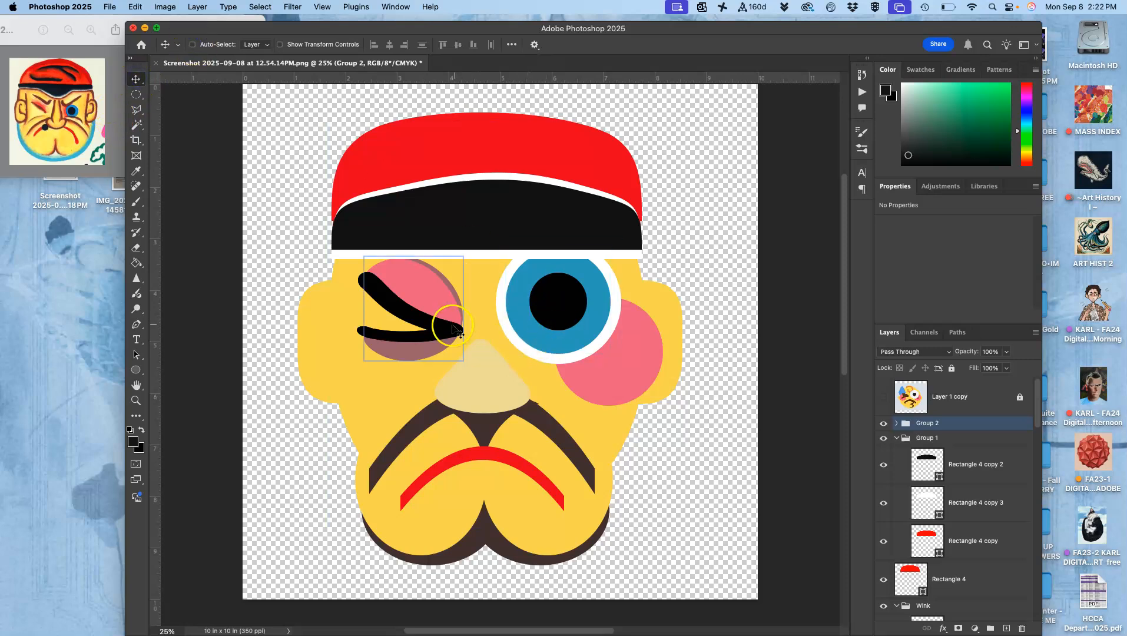
mouse_move(449, 332)
left_mouse_down()
mouse_move(533, 309)
mouse_move(489, 306)
mouse_move(520, 402)
mouse_move(526, 234)
mouse_move(520, 163)
mouse_move(510, 167)
mouse_move(522, 180)
left_mouse_up()
key("ctrl+t")
mouse_move(567, 135)
left_mouse_down()
mouse_move(427, 111)
mouse_move(377, 142)
mouse_move(348, 246)
mouse_move(352, 282)
left_mouse_up()
left_click_drag(451, 155, 398, 175)
mouse_move(477, 151)
left_mouse_down()
mouse_move(553, 167)
mouse_move(619, 162)
mouse_move(593, 183)
left_mouse_up()
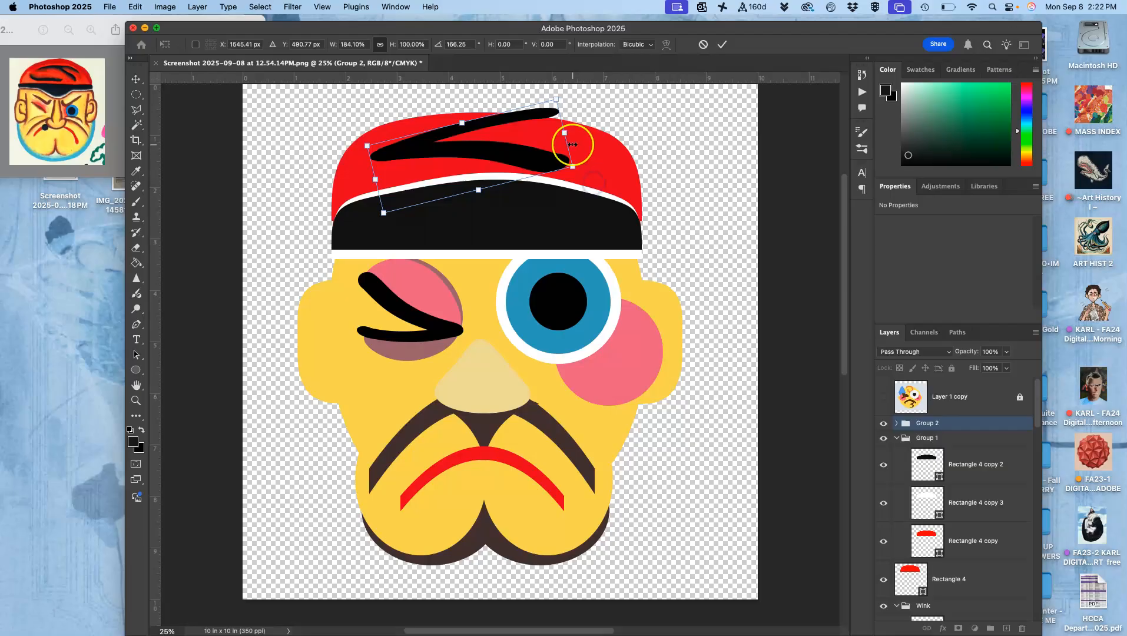
scroll(566, 138, "up", 2)
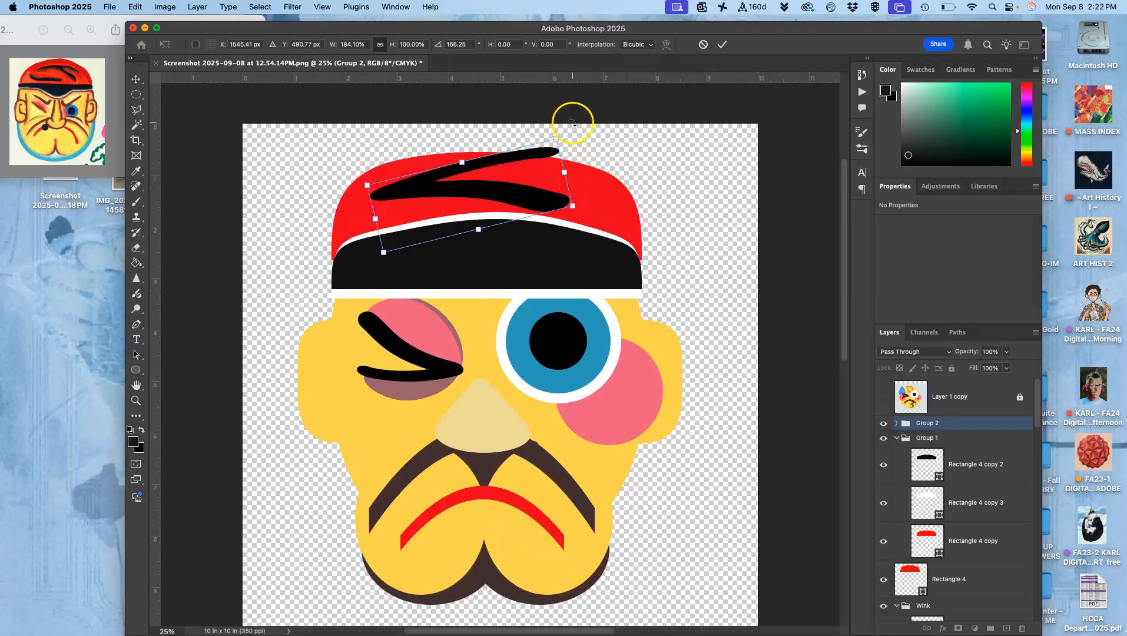
key("Return")
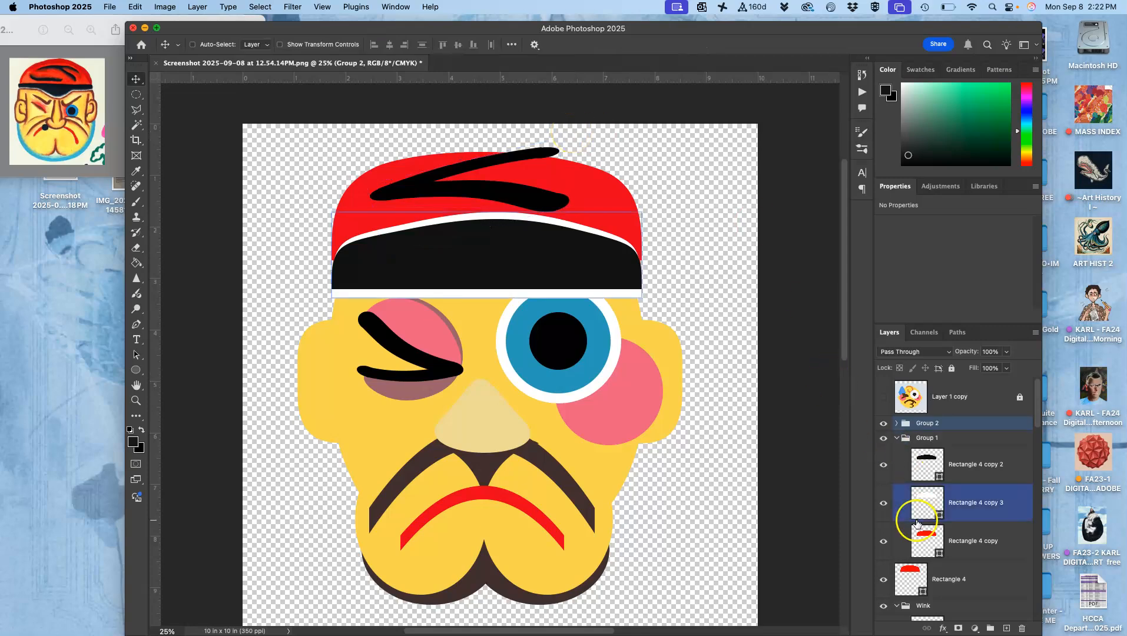
Stretch the red cap layer Rectangle 4 upward to 118.32% height, enclosing the black crease.
left_click(922, 567)
key("super+t")
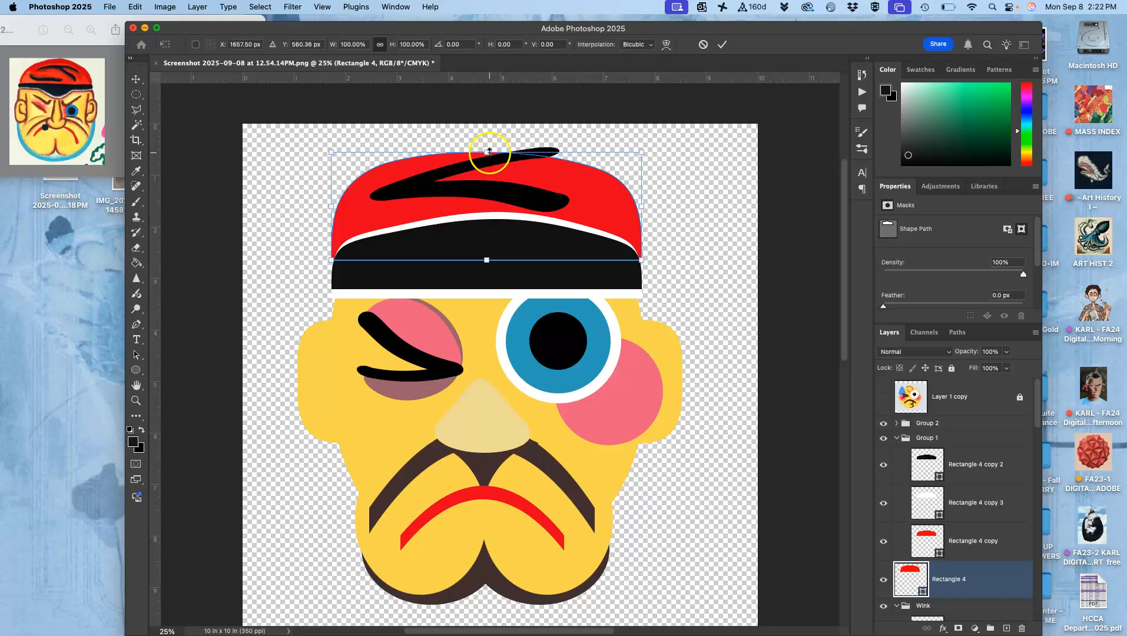
left_click_drag(490, 152, 489, 133)
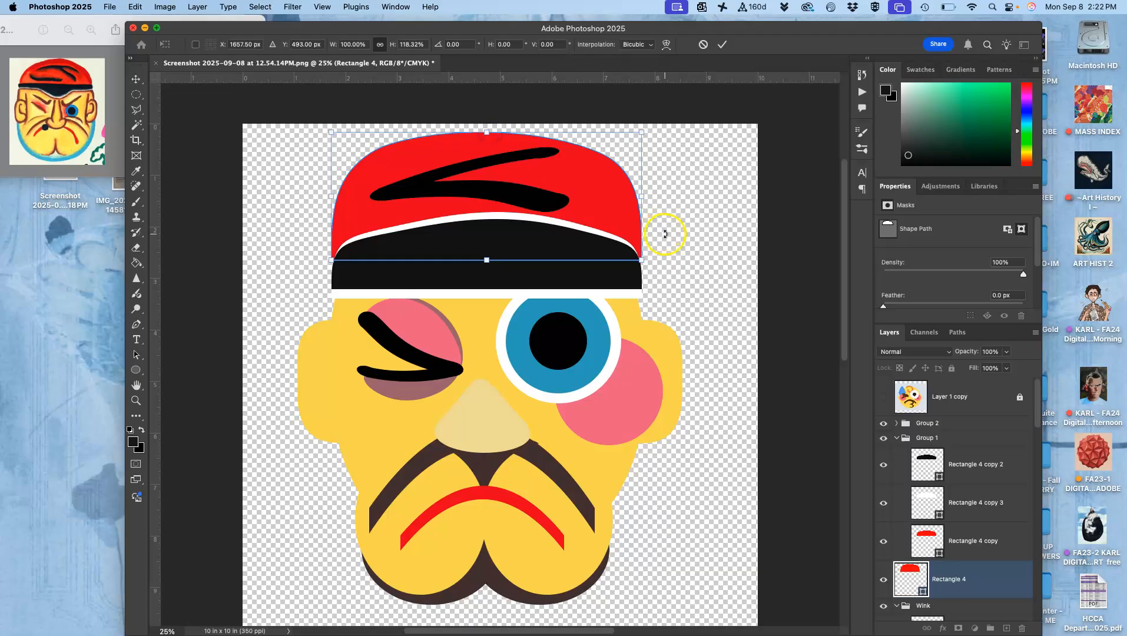
Warp the cap by lowering its upper-left corner and slightly raising its upper-right corner, then apply the warp.
right_click(606, 211)
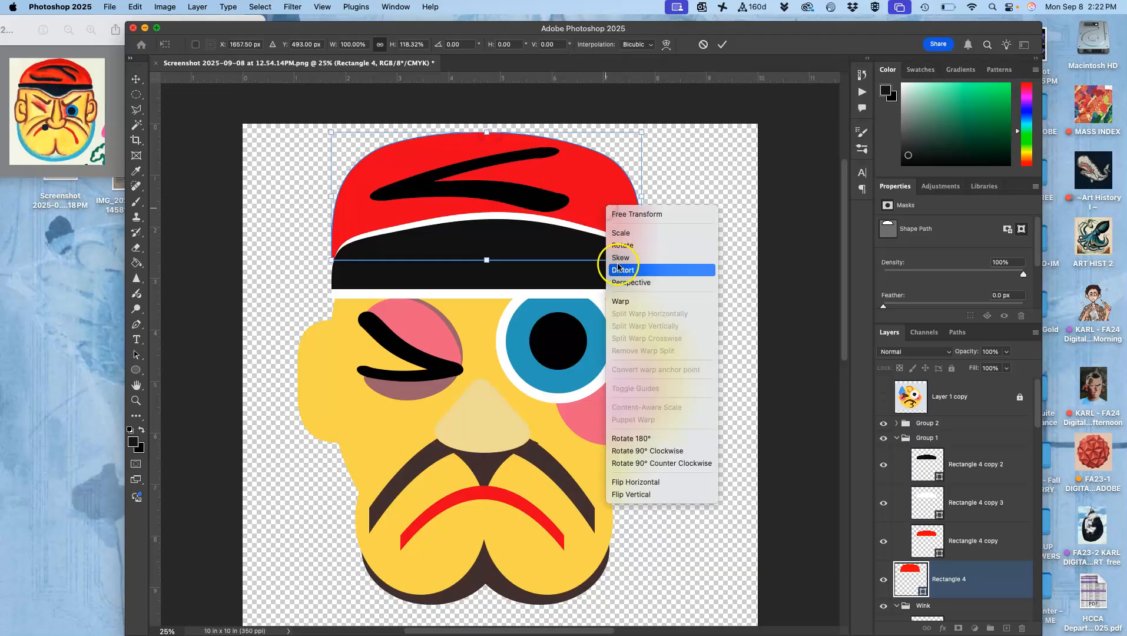
left_click(618, 303)
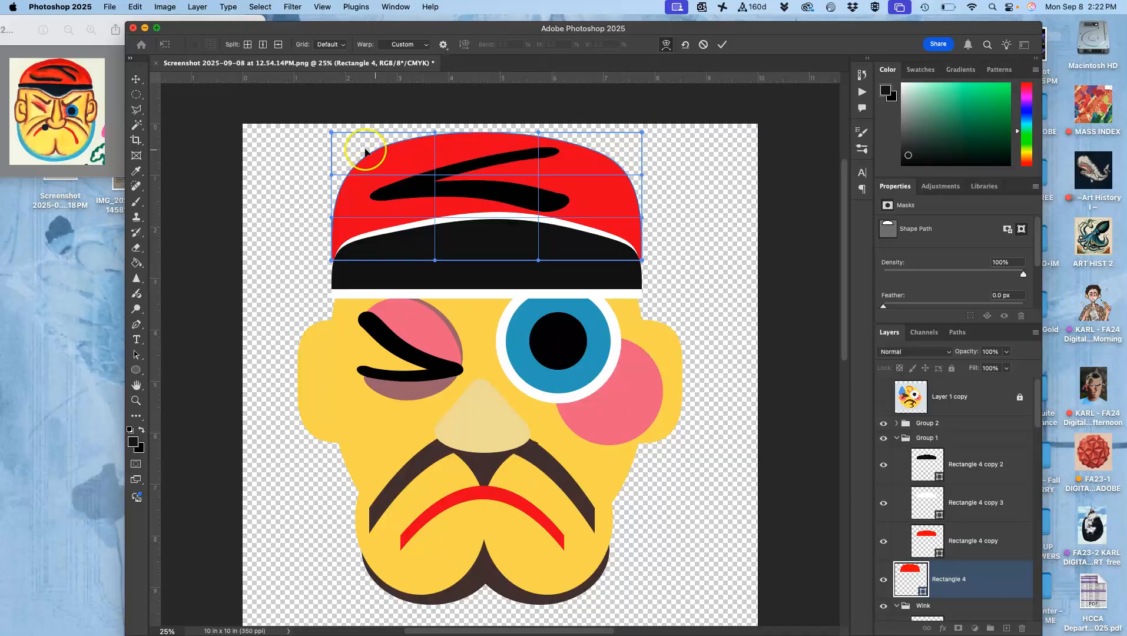
left_click_drag(340, 142, 344, 168)
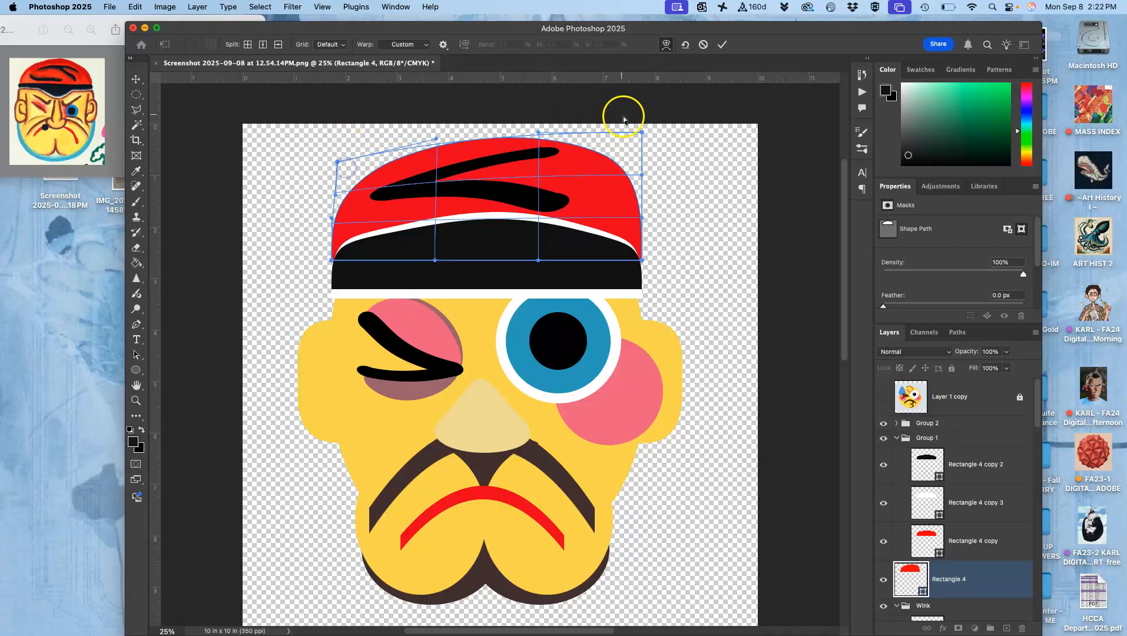
left_click_drag(626, 142, 627, 137)
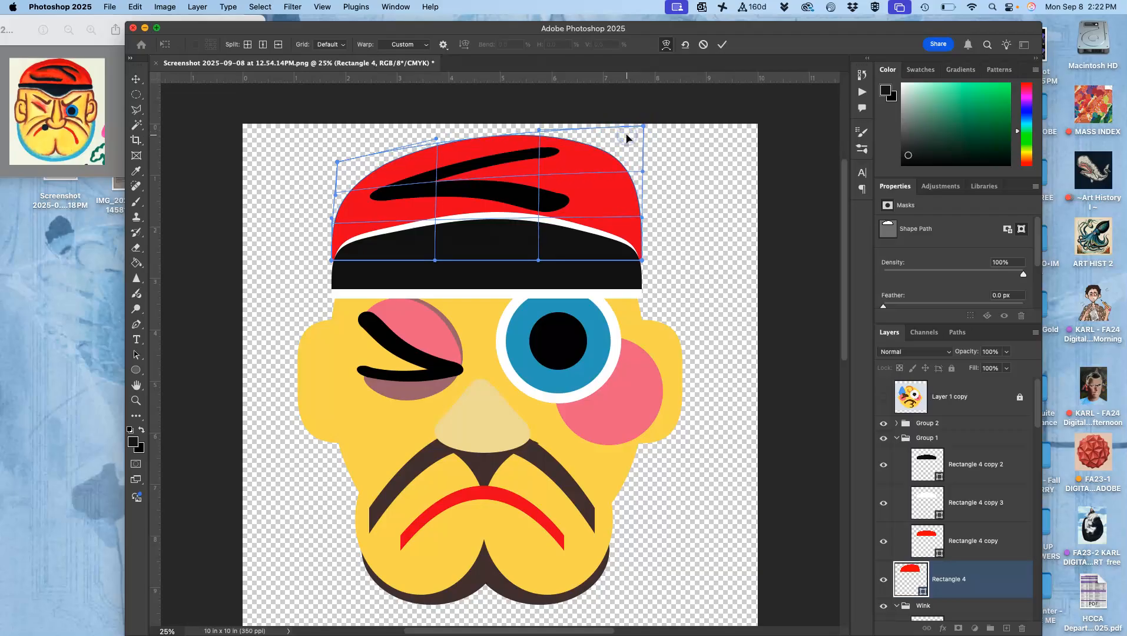
key("Return")
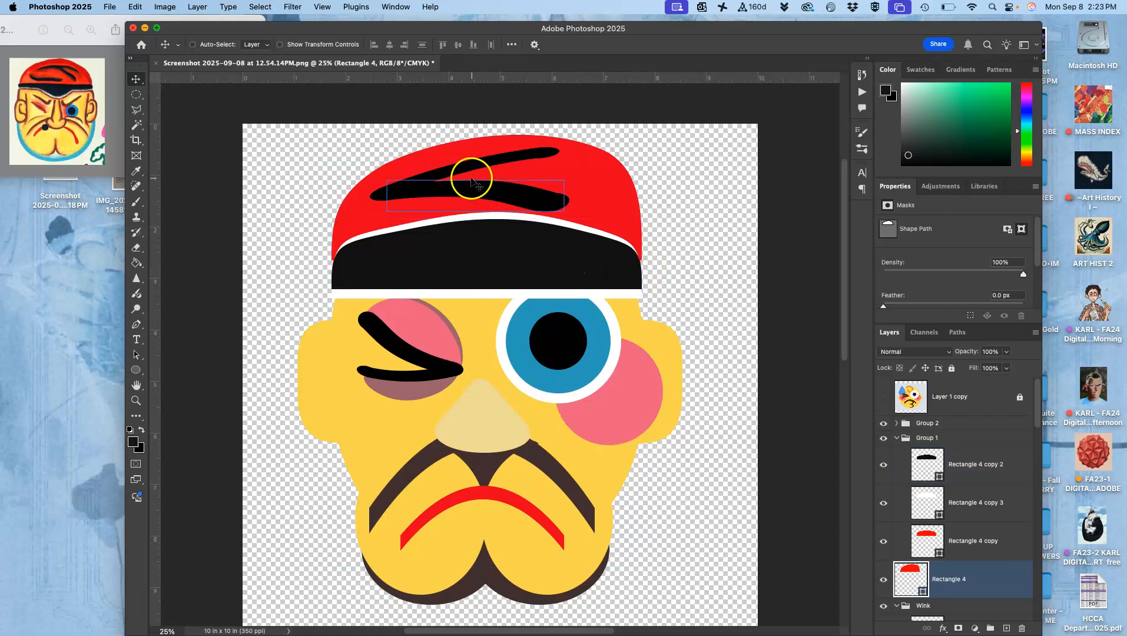
Duplicate the cap crease group Group 2 and recolor Ellipse 3 copy in the duplicate to dark brown 4e3d3d.
left_click(920, 424)
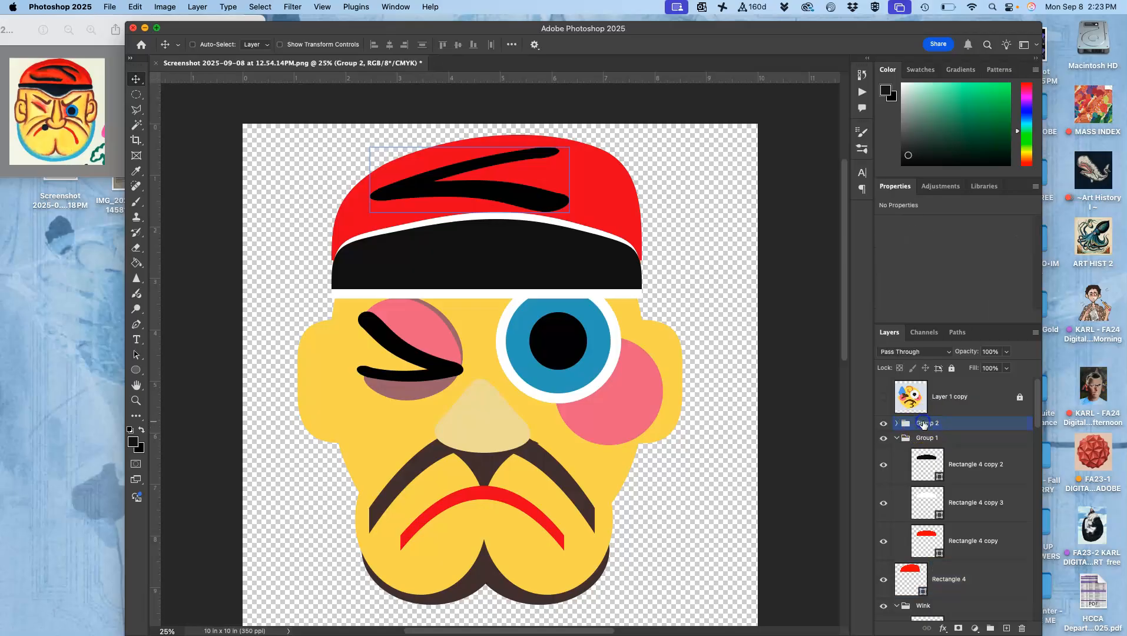
key("super+j")
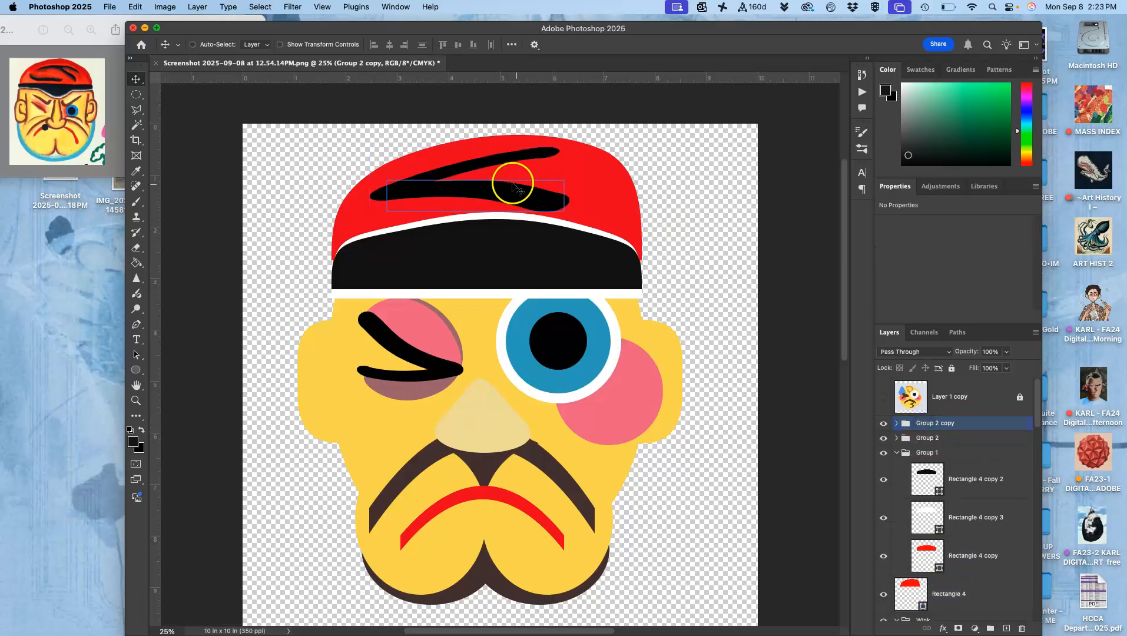
left_click(897, 423)
double_click(927, 451)
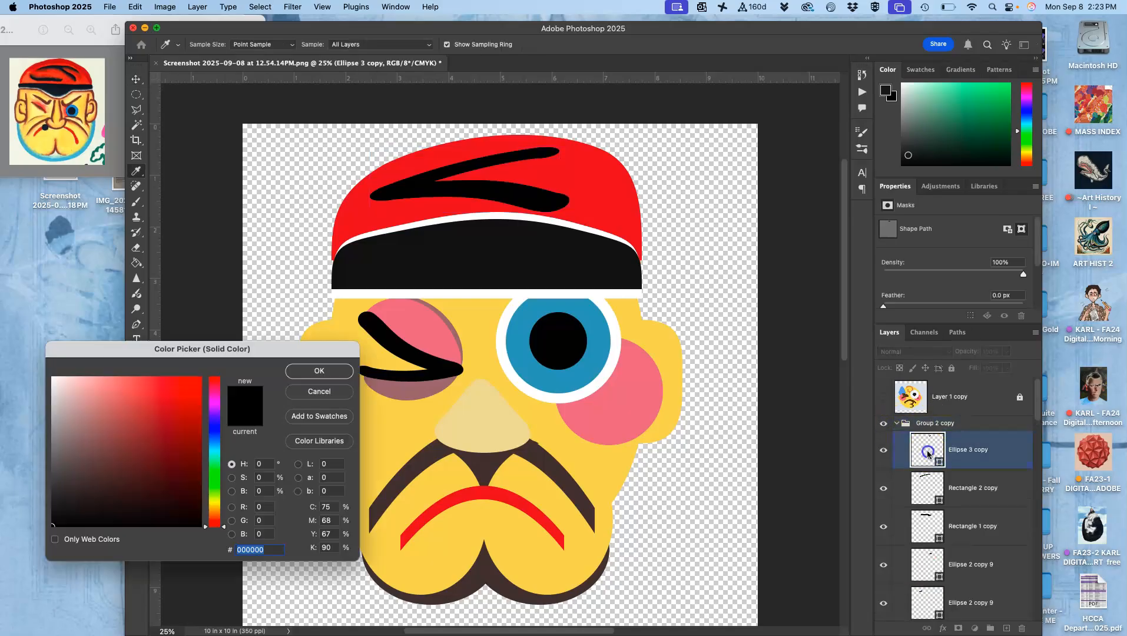
left_click(414, 469)
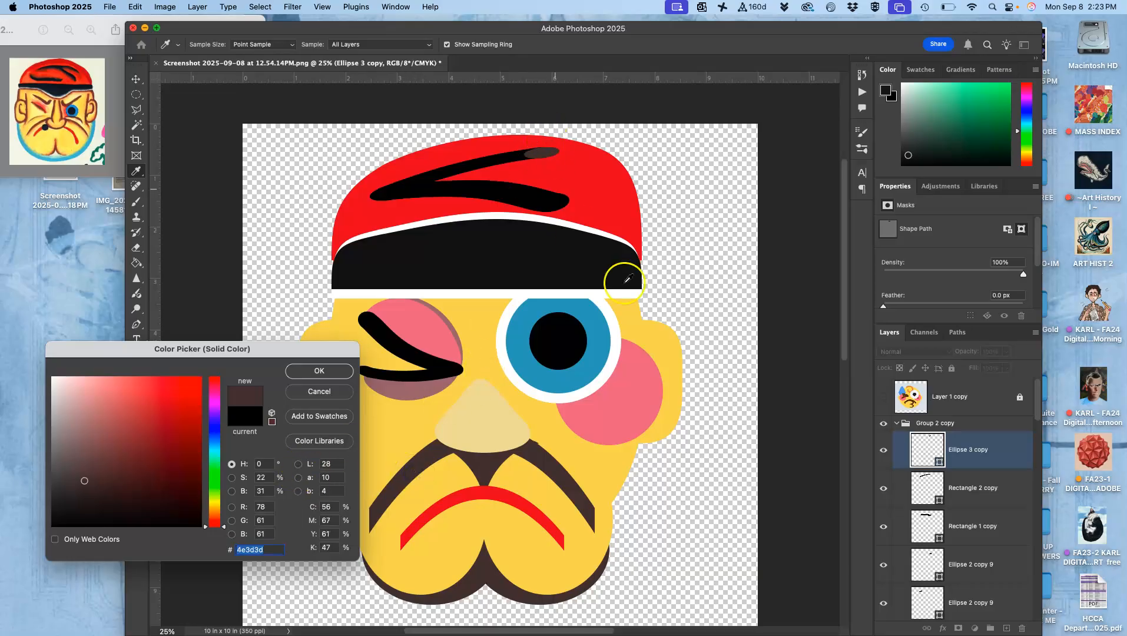
left_click(924, 487)
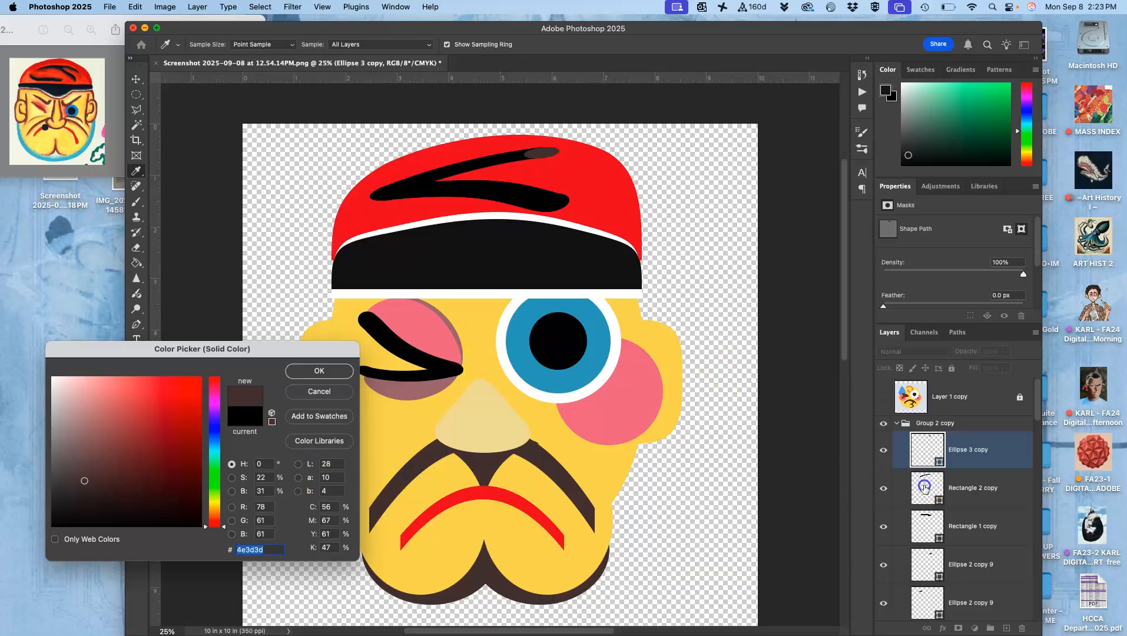
left_click(339, 371)
Try recoloring Rectangle 2 copy to mauve a57880 and check the fill color of Ellipse 3 copy.
left_click(922, 489)
double_click(923, 488)
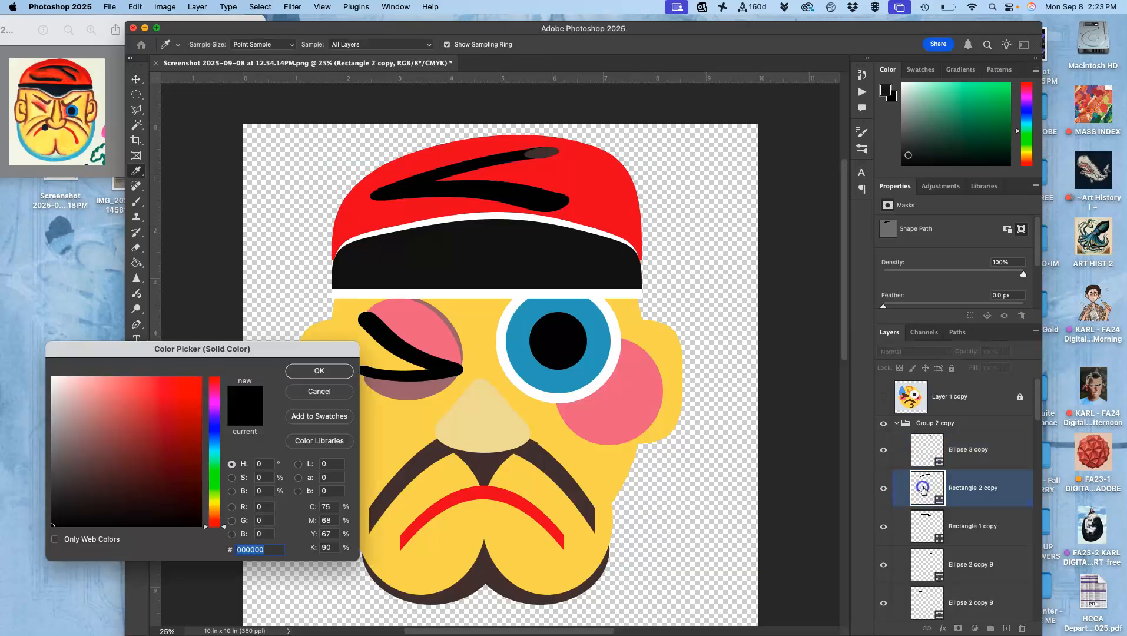
left_click(402, 386)
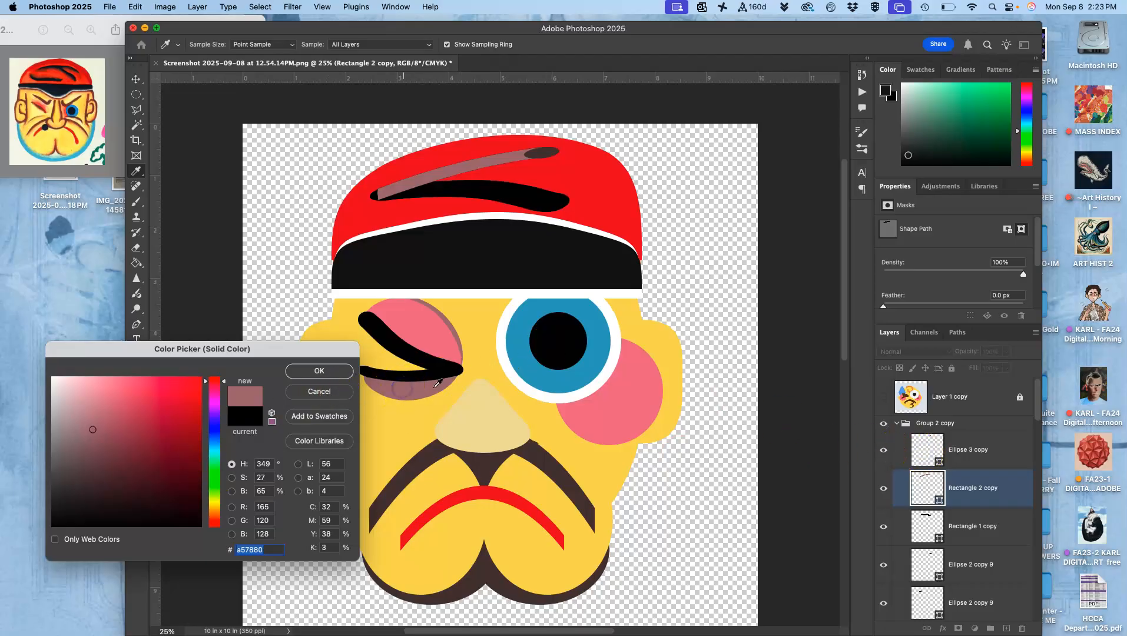
left_click(319, 371)
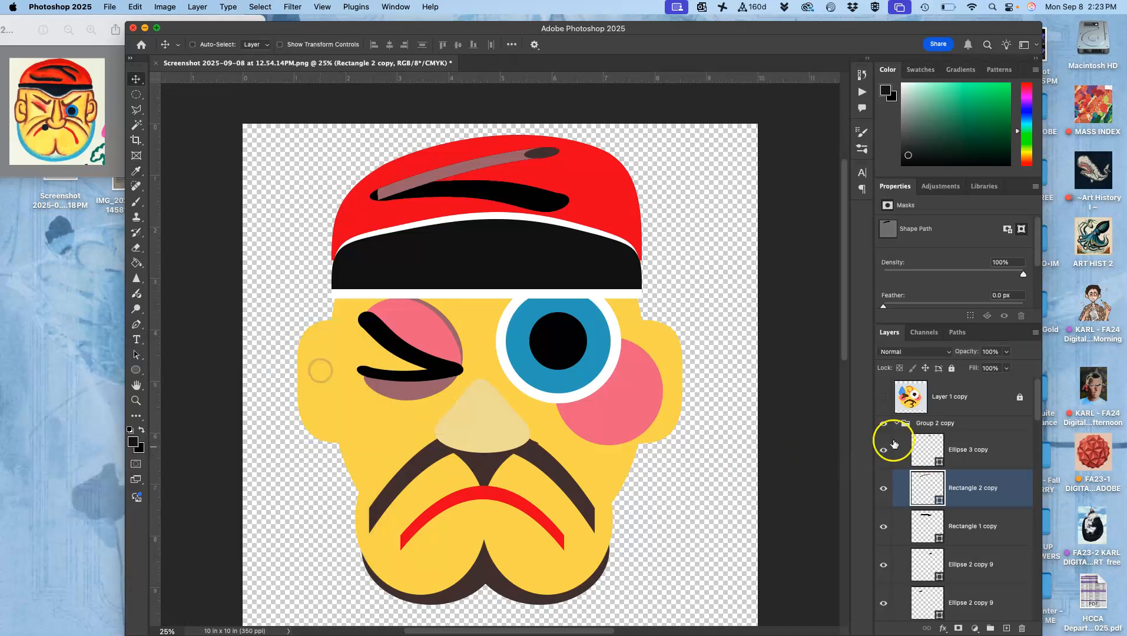
double_click(929, 446)
left_click(320, 370)
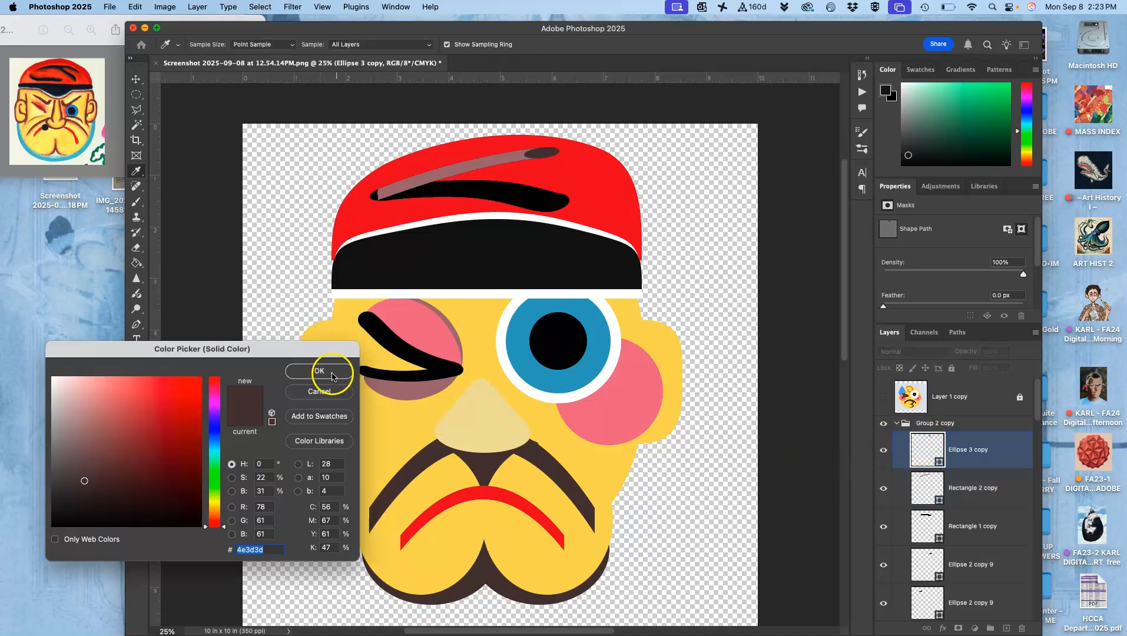
left_click(794, 446)
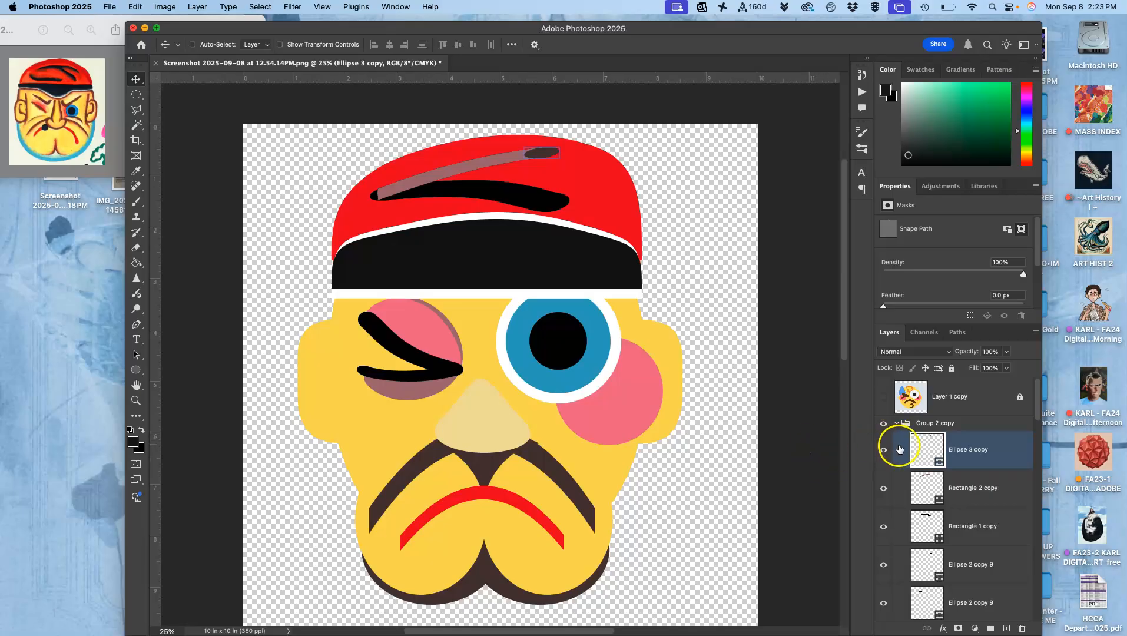
Recolor Rectangle 2 copy and Rectangle 1 copy in the duplicated crease group to dark brown 4e3d3d.
double_click(931, 487)
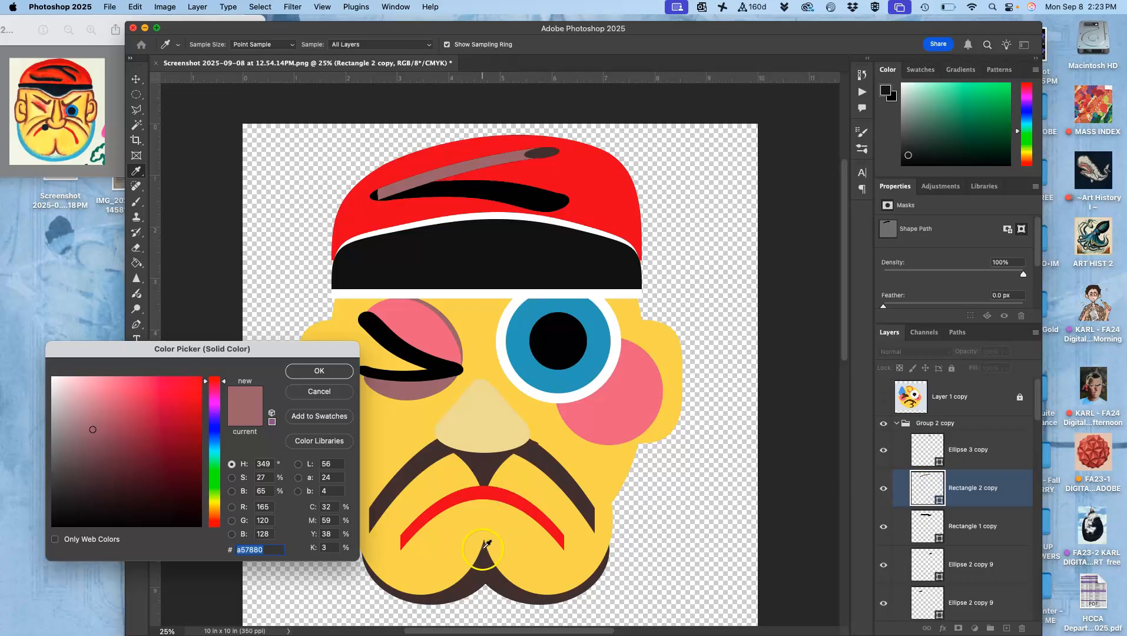
left_click(483, 566)
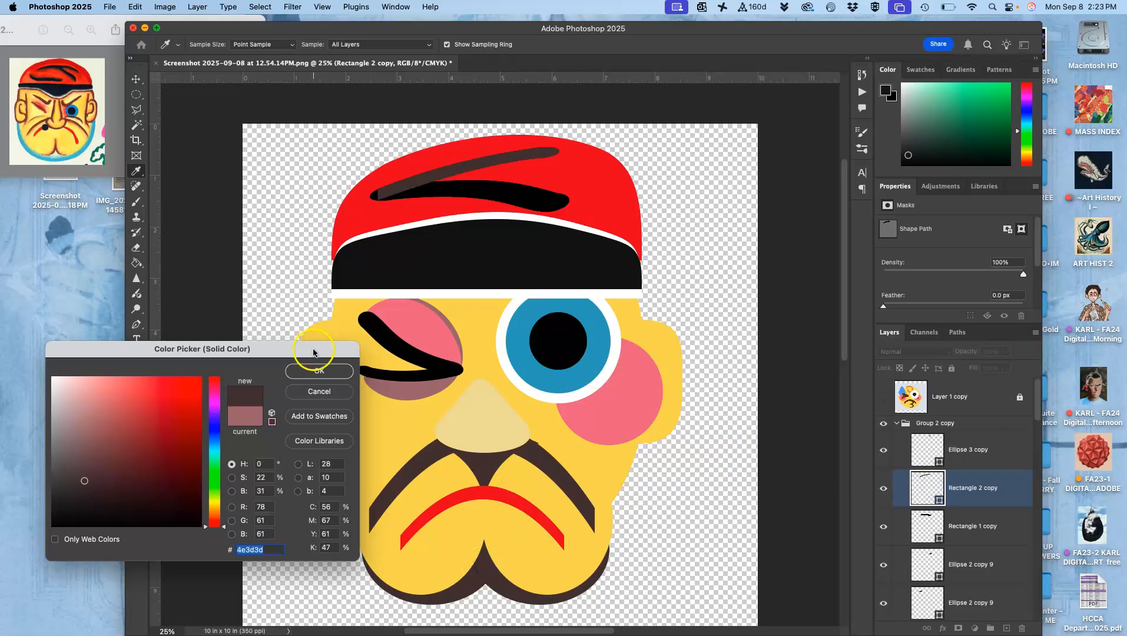
left_click(316, 369)
double_click(928, 526)
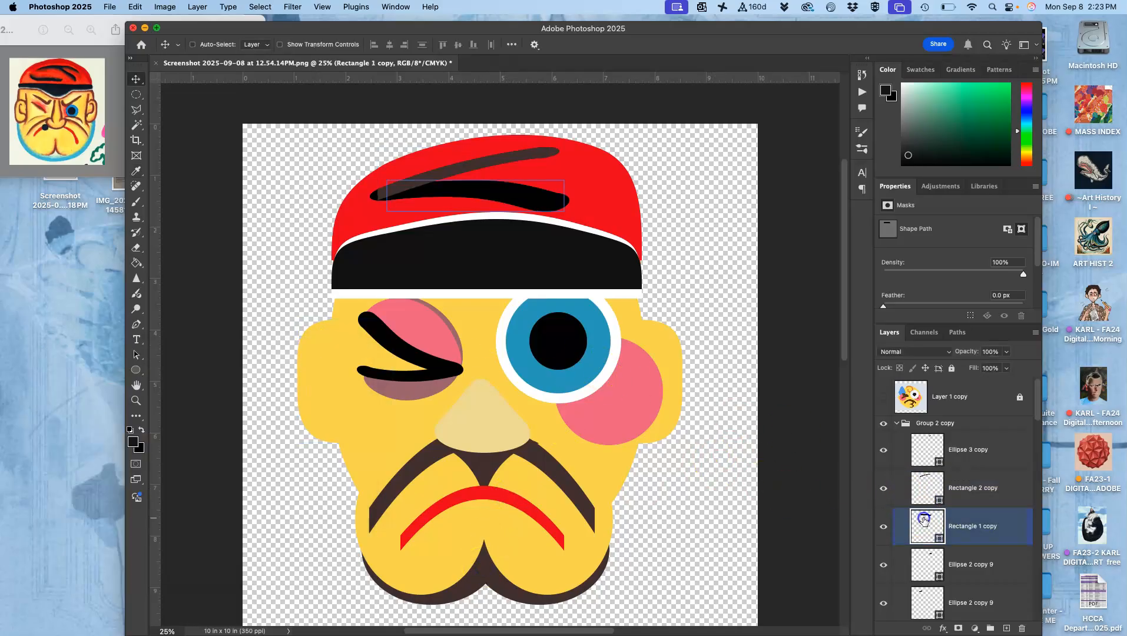
left_click_drag(481, 550, 487, 567)
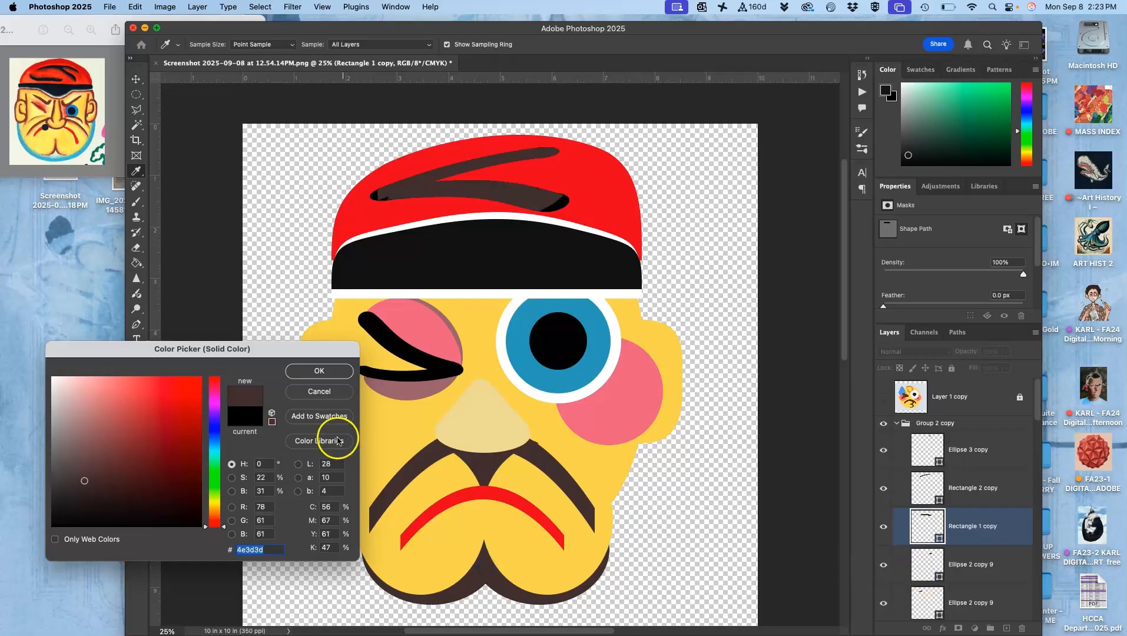
left_click(319, 370)
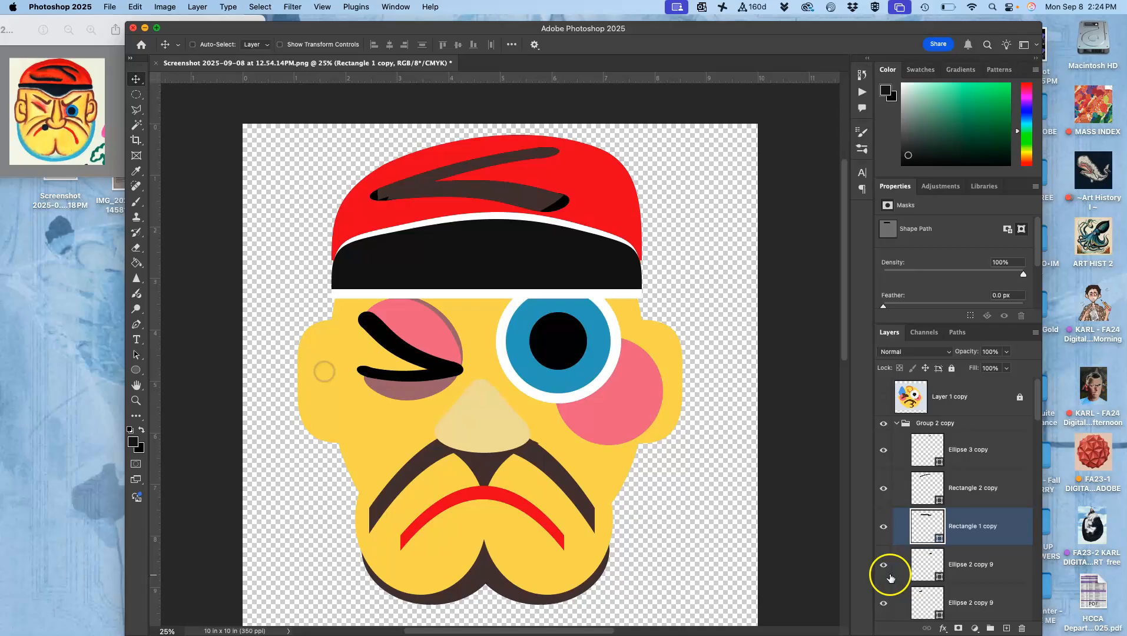
Recolor both Ellipse 2 copy 9 end caps in the duplicated crease group to dark brown 4e3d3d.
double_click(926, 566)
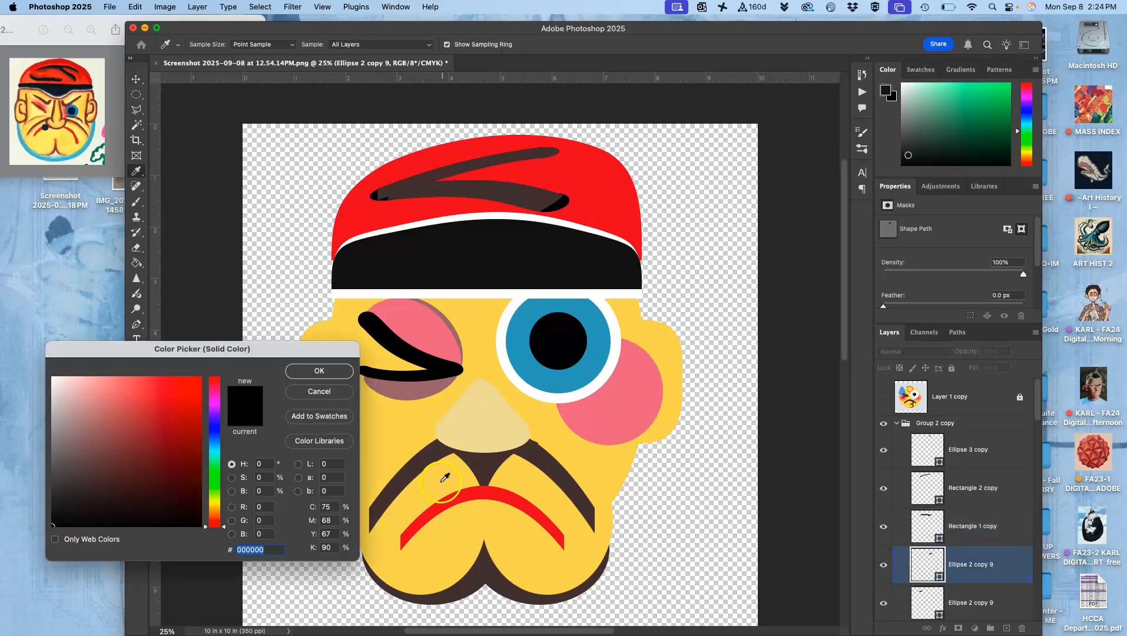
left_click(425, 464)
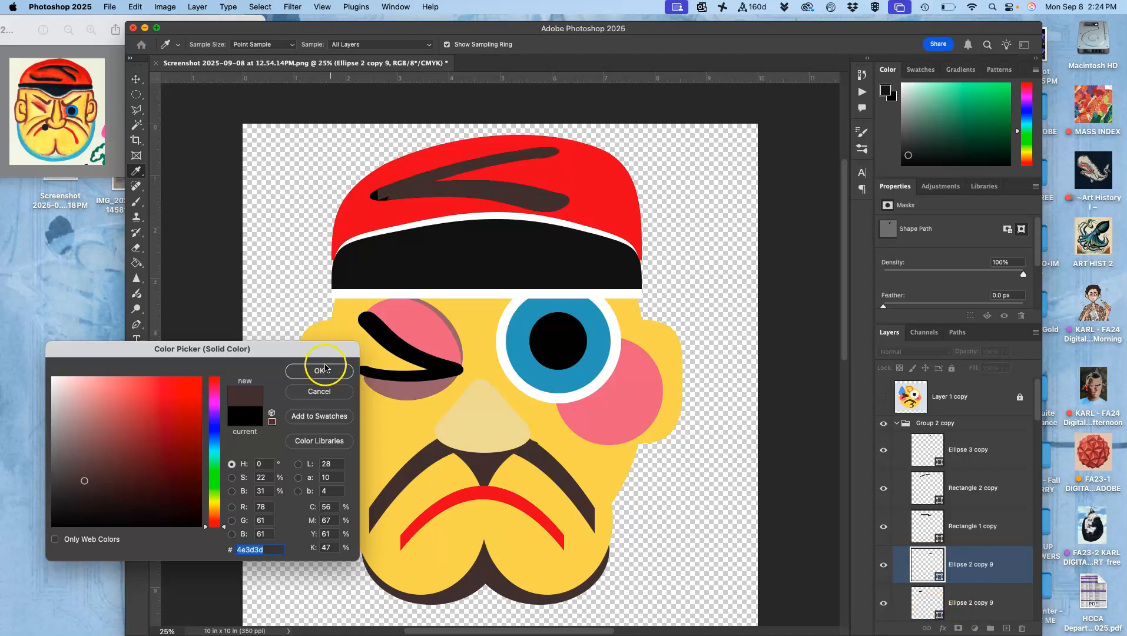
left_click(324, 371)
double_click(928, 599)
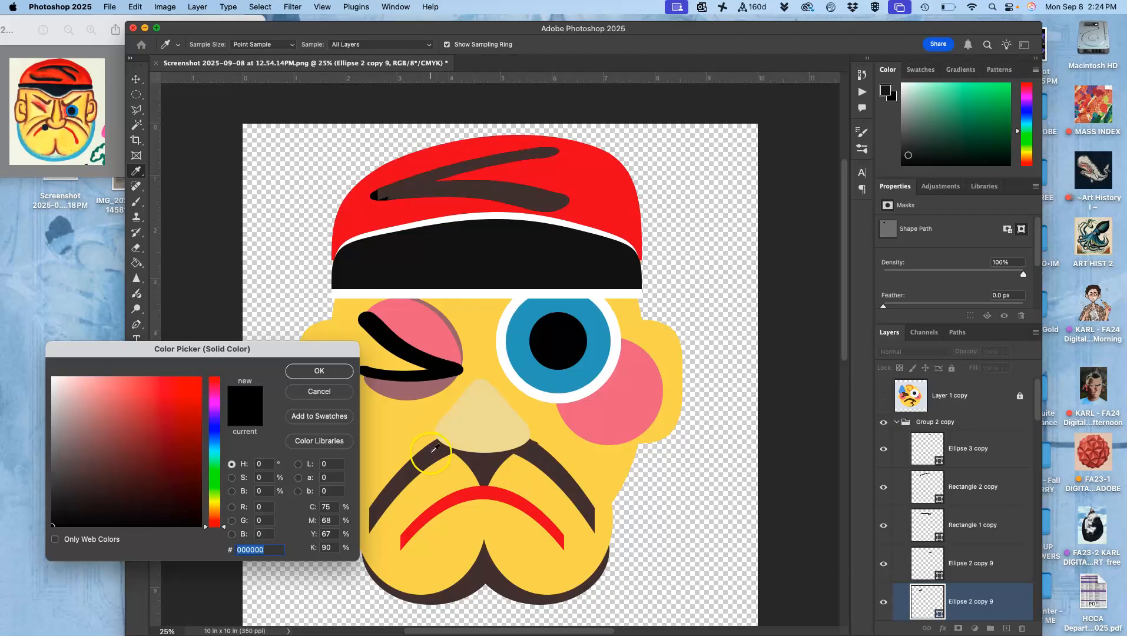
left_click(311, 371)
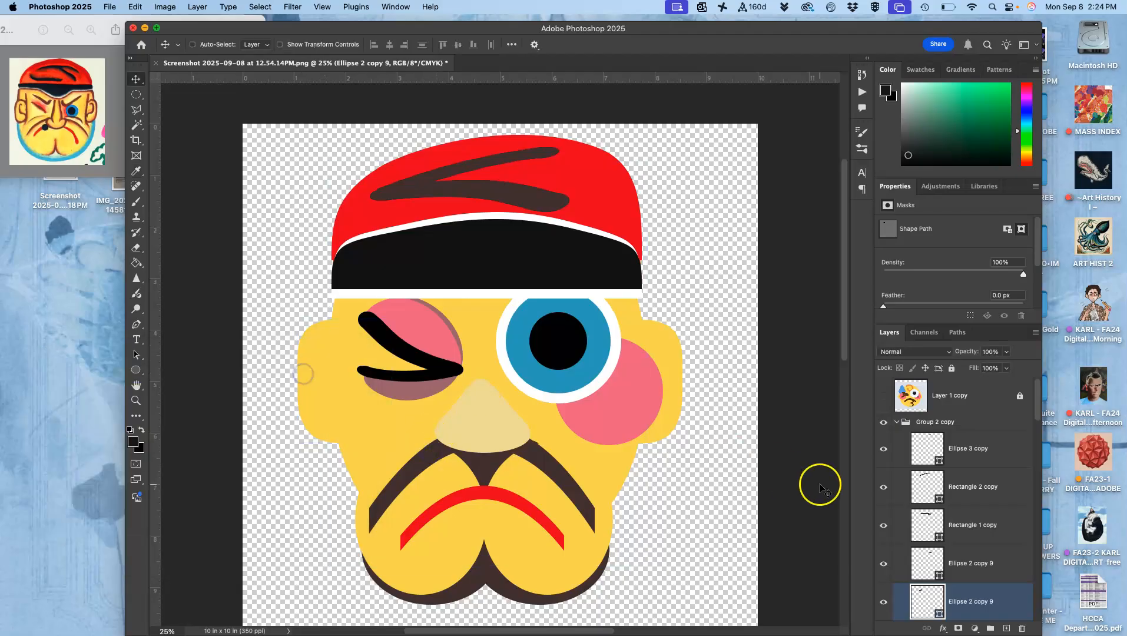
Collapse the duplicated crease group Group 2 copy and move it from the cap down across the nose bridge and open eye.
left_click(951, 423)
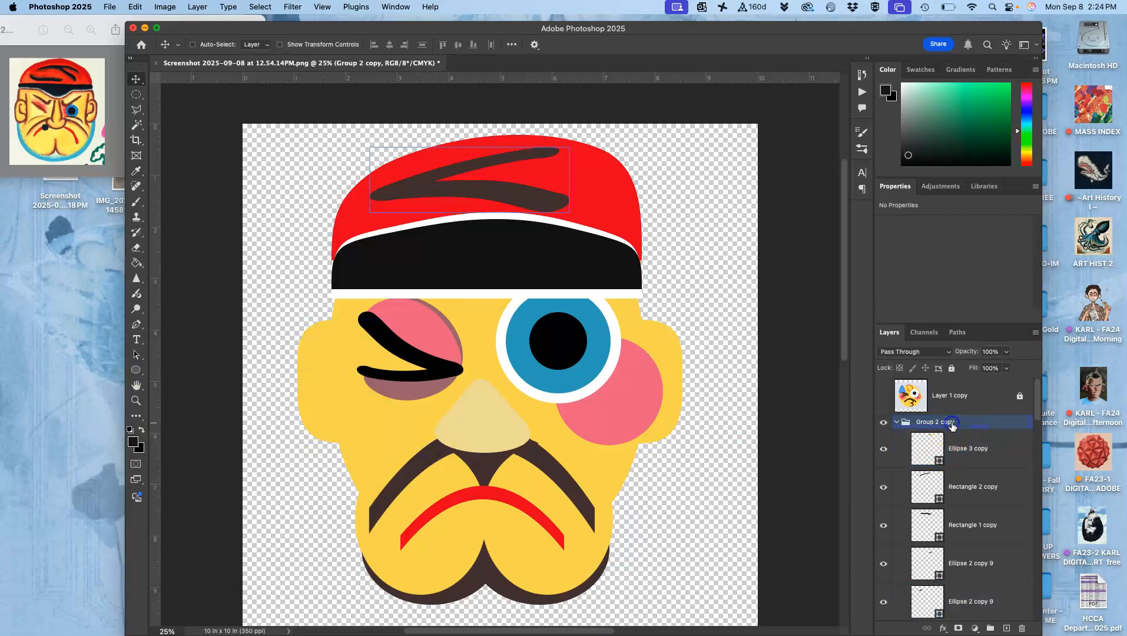
left_click(897, 422)
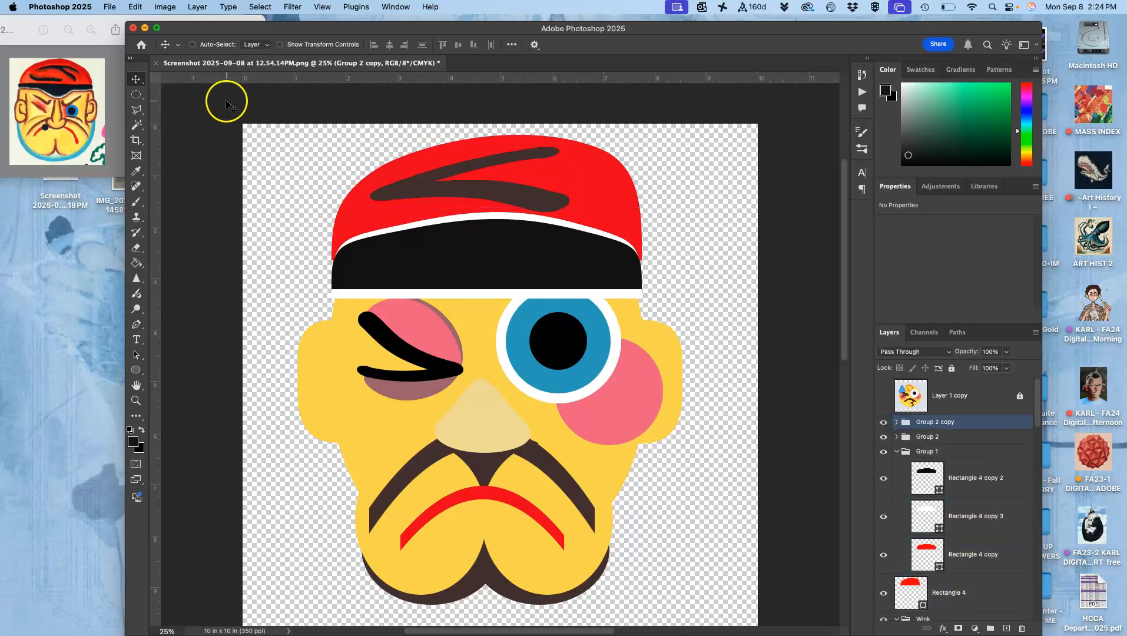
left_click_drag(405, 187, 466, 380)
left_click_drag(470, 390, 470, 399)
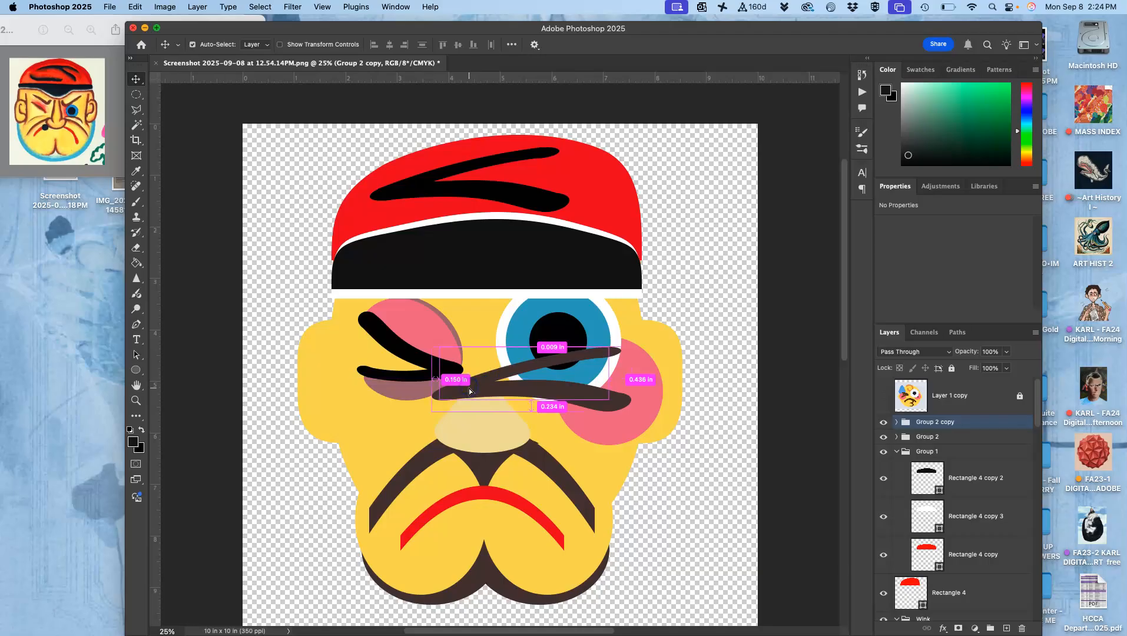
Transform the brown crease into an angled eyebrow over the open eye at 74.79% width, 143.13% height and -32.89° rotation.
key("cmd+t")
left_click_drag(632, 347, 508, 308)
left_click_drag(489, 385, 516, 322)
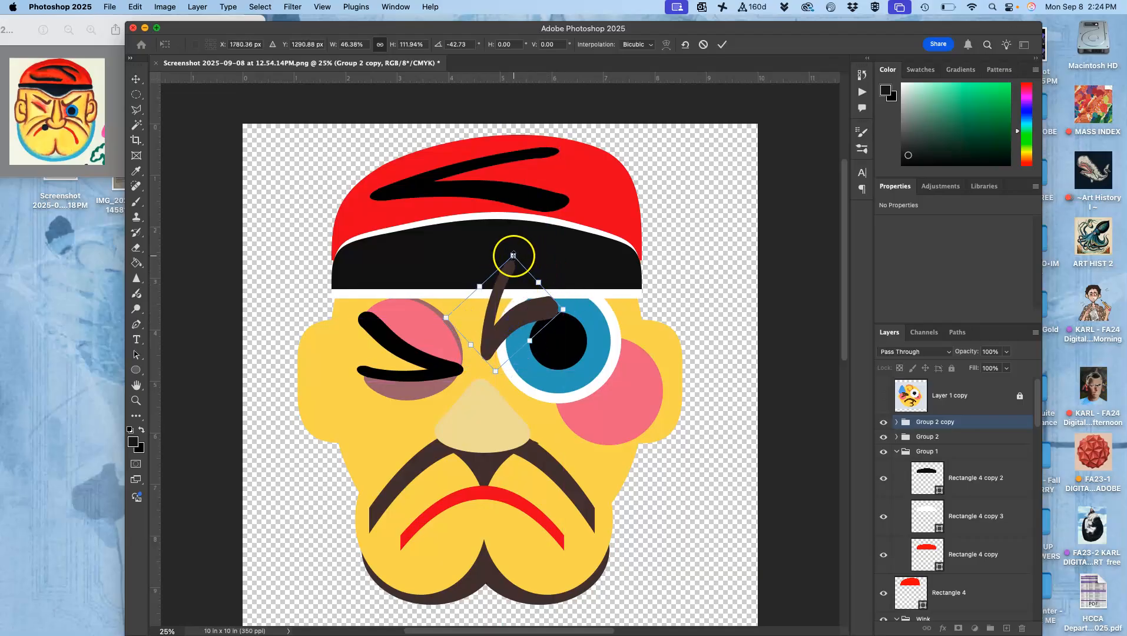
left_click_drag(513, 255, 534, 219)
left_click_drag(595, 279, 613, 281)
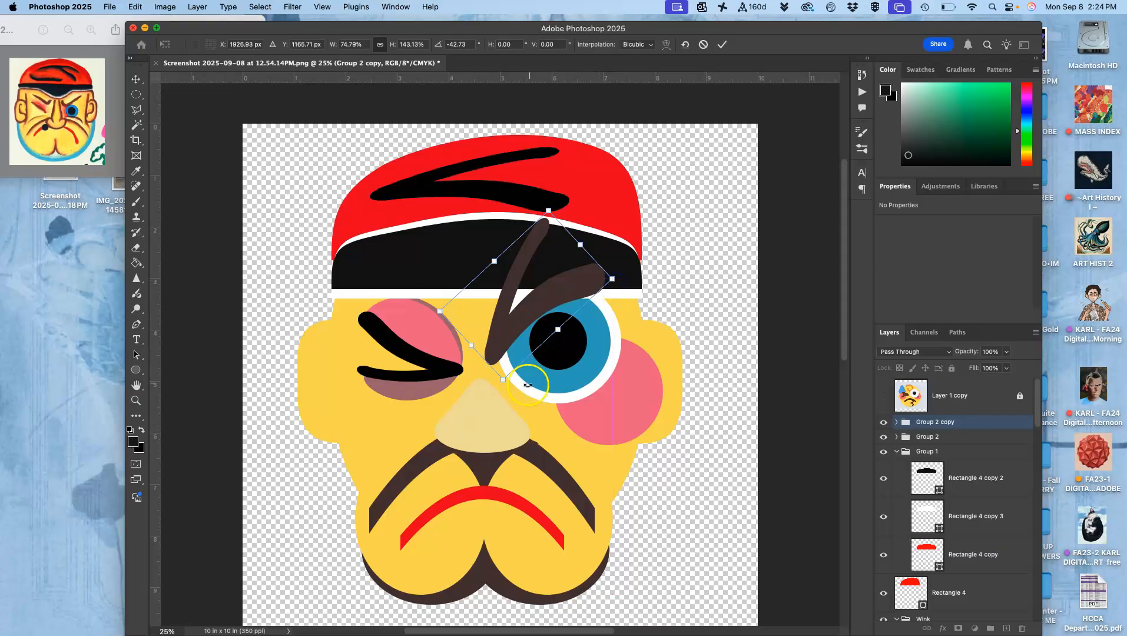
left_click_drag(526, 385, 511, 382)
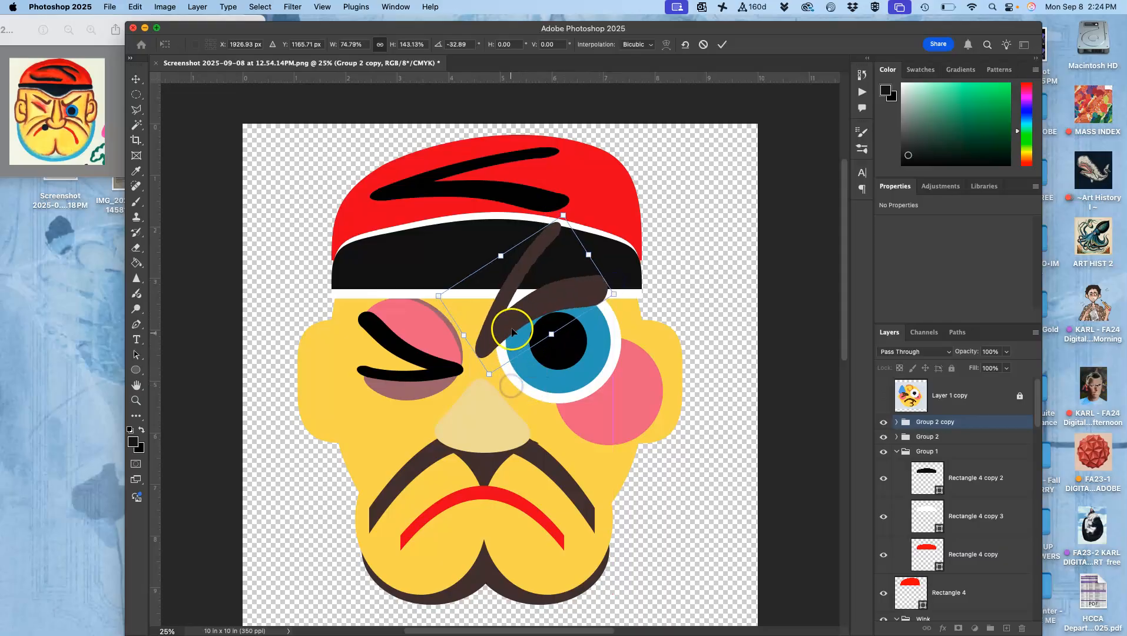
left_click_drag(514, 324, 523, 318)
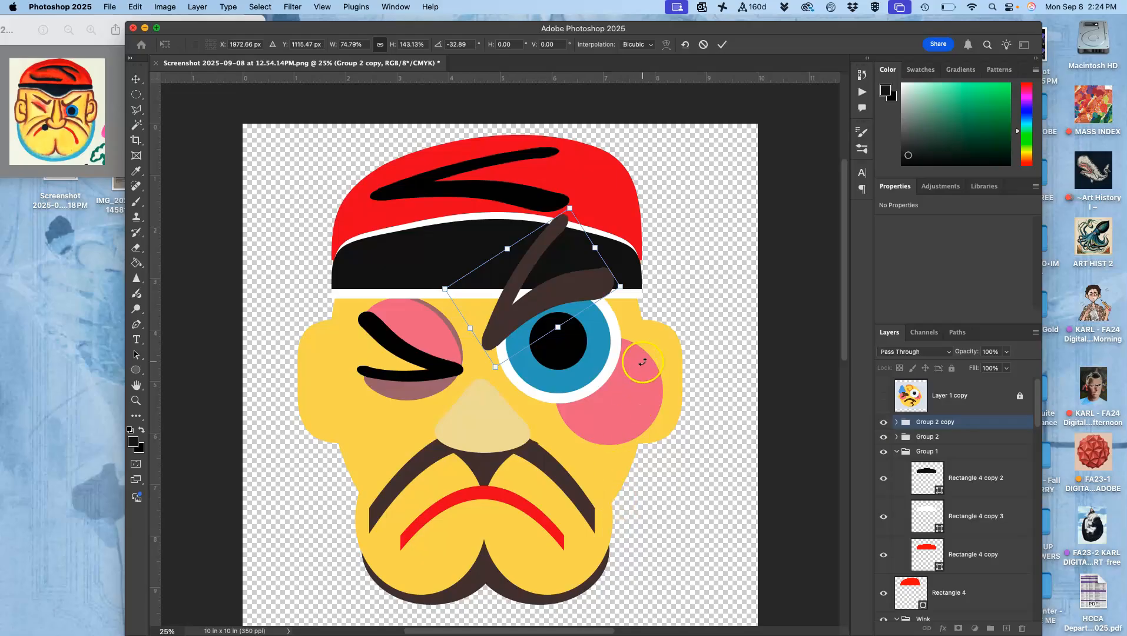
key("Return")
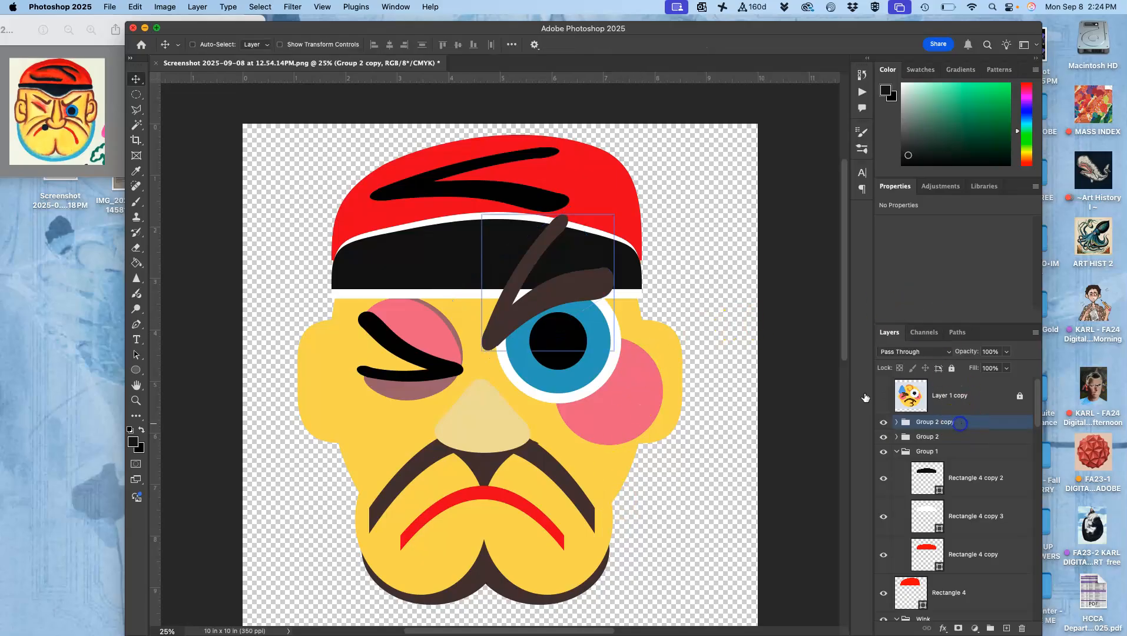
Send the eyebrow group Group 2 copy backward below the cap layers and into the Wink group.
key("super+bracketleft")
key("super+bracketleft")
key("super+bracketleft")
key("super+bracketleft")
key("super+bracketleft")
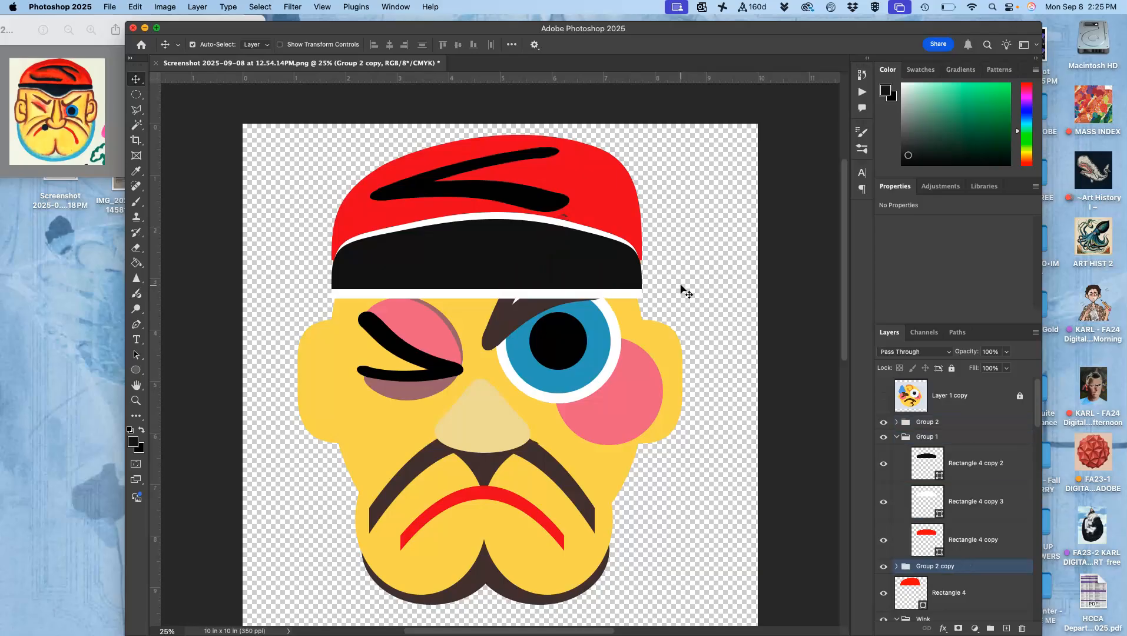
key("super+bracketleft")
key("super+bracketleft")
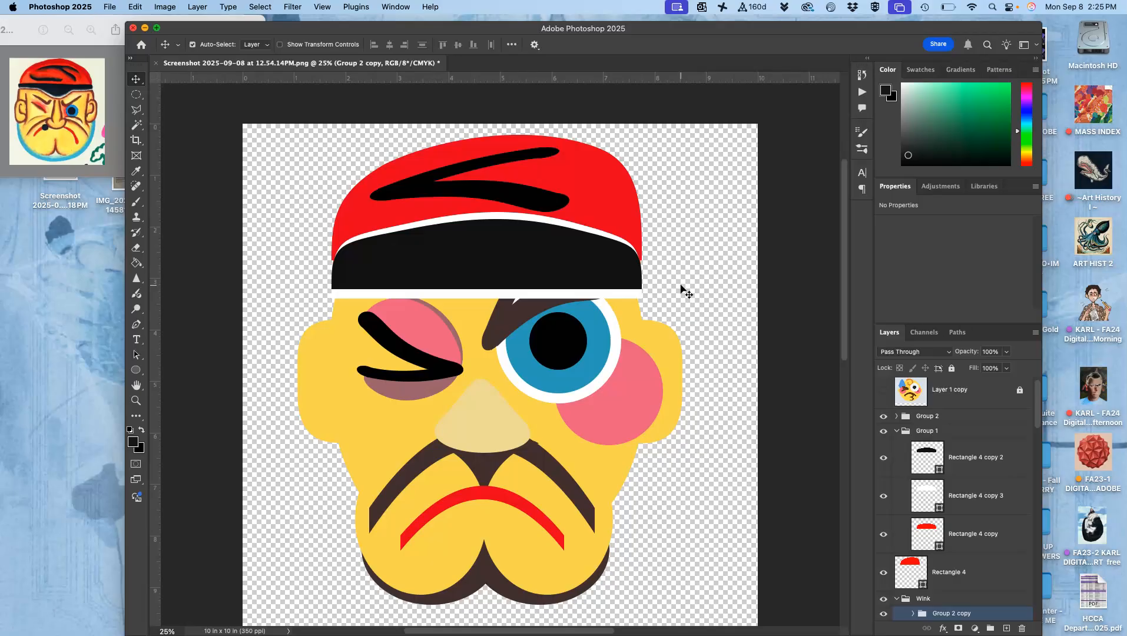
Duplicate the eyebrow group, flip the copy horizontally and fit it above the winking eye.
key("super+t")
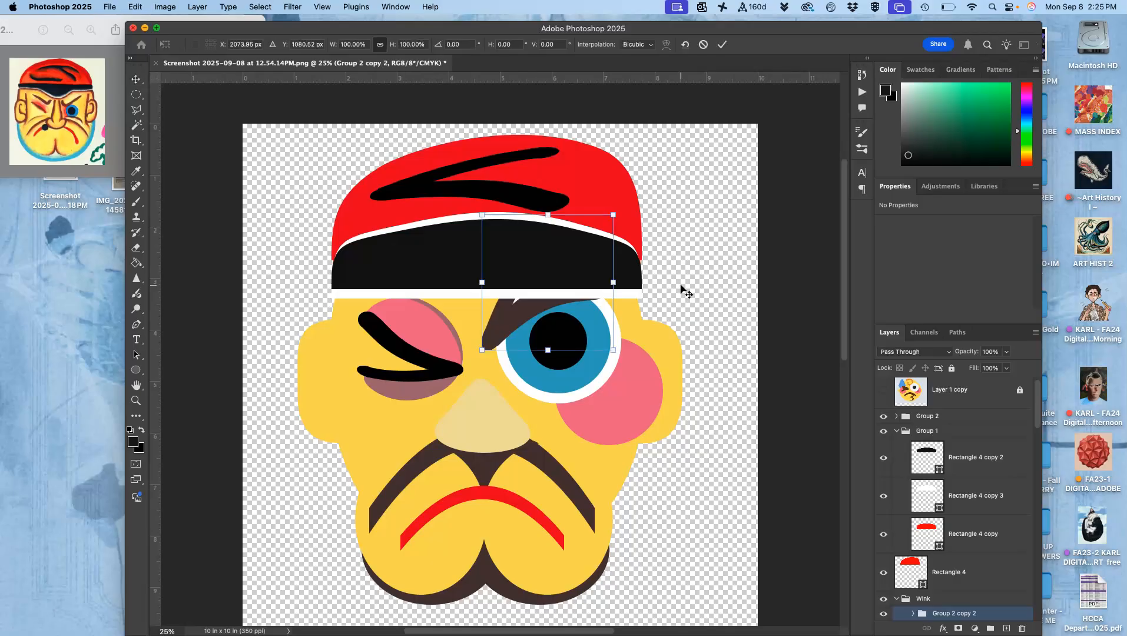
right_click(528, 308)
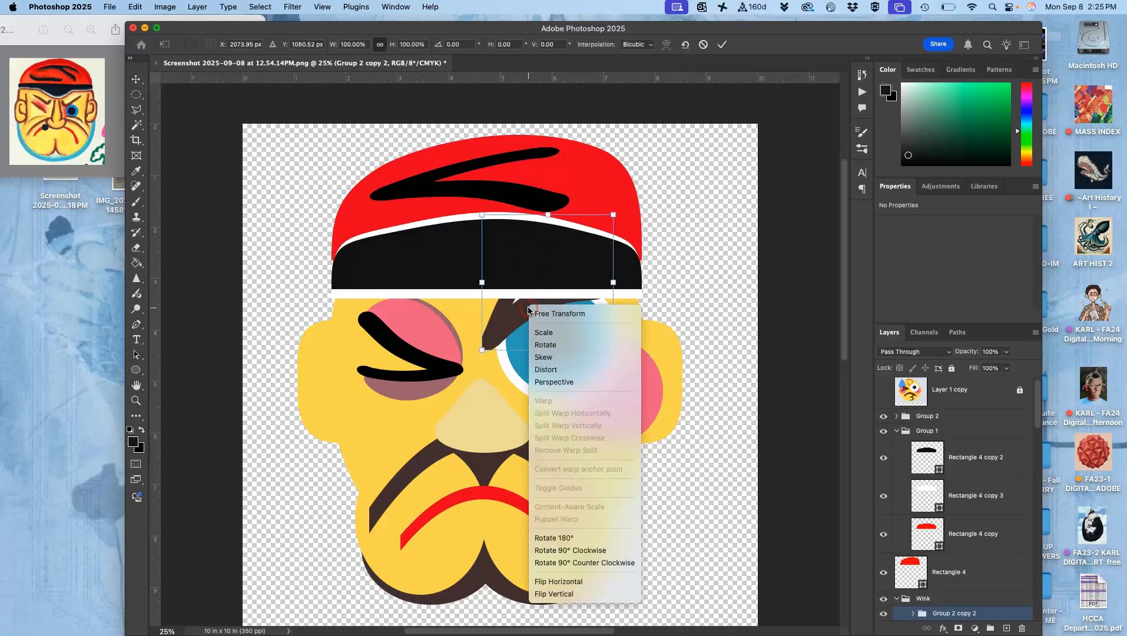
left_click(554, 582)
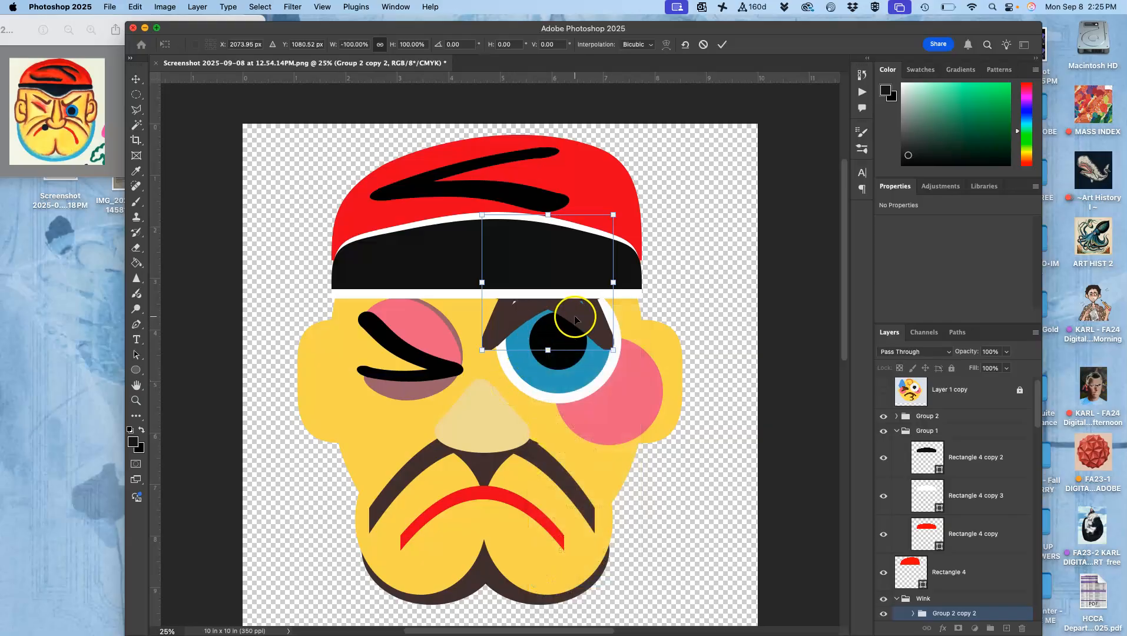
left_click_drag(576, 318, 431, 313)
left_click_drag(487, 360, 510, 322)
key("Return")
Delete the original eyebrow group Group 2 copy above the open eye.
left_click(486, 337)
scroll(971, 573, "down", 3)
left_click(963, 579, "shift")
left_click(963, 579)
key("BackSpace")
Duplicate the winking eye's eyebrow group, flip the copy horizontally and position it above the open eye.
left_click(961, 564)
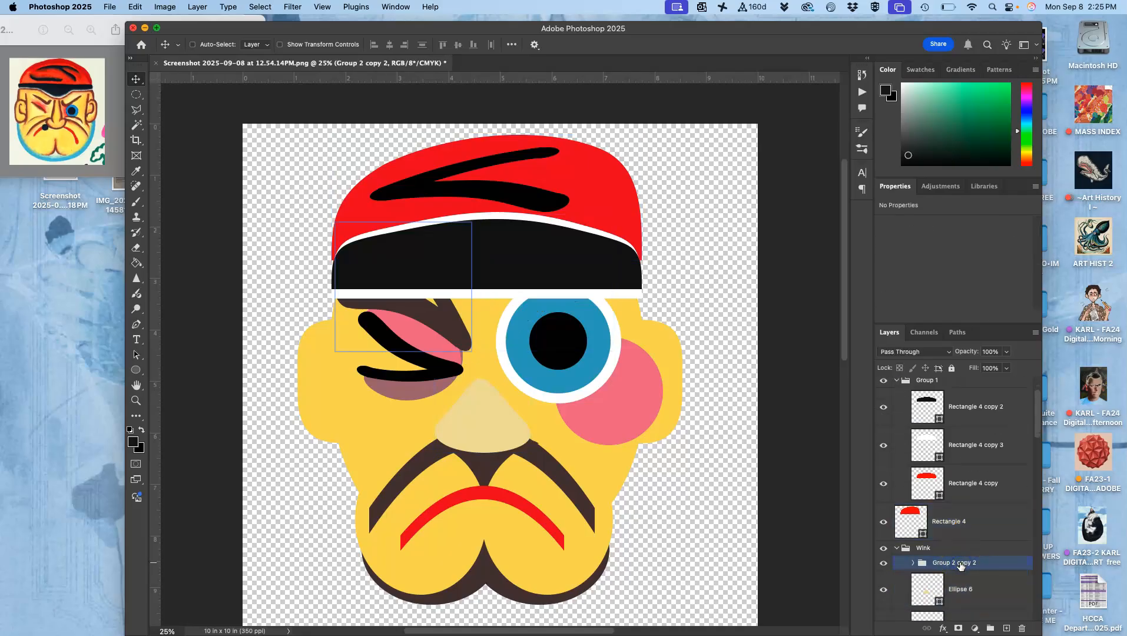
key("ctrl+j")
key("ctrl+t")
left_click(692, 482)
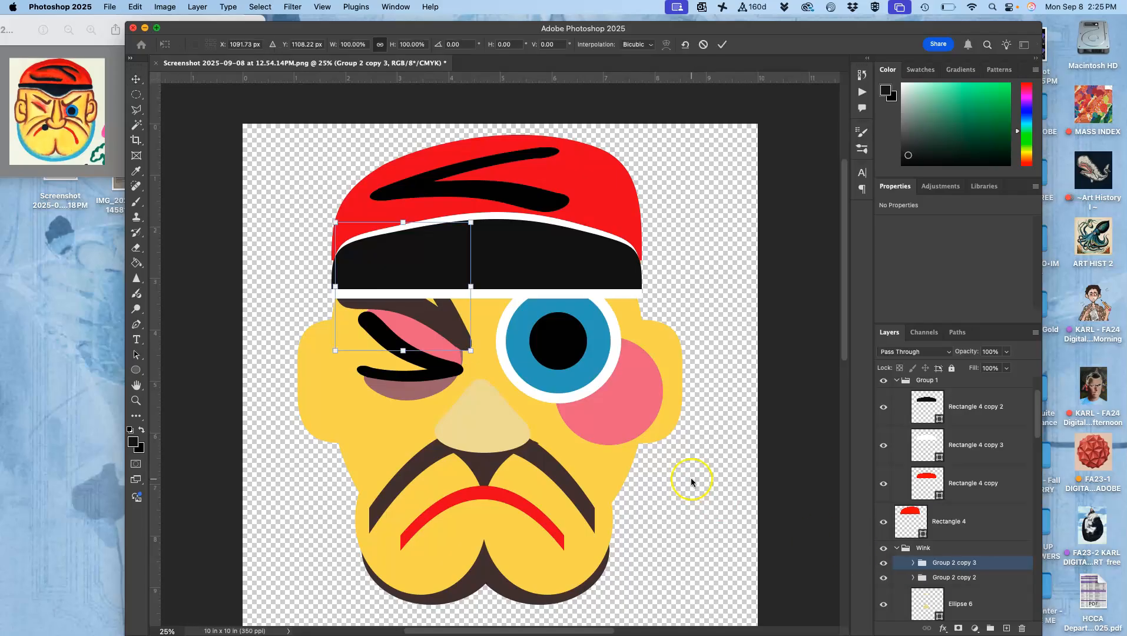
right_click(452, 323)
left_click(489, 596)
left_click_drag(388, 312, 542, 314)
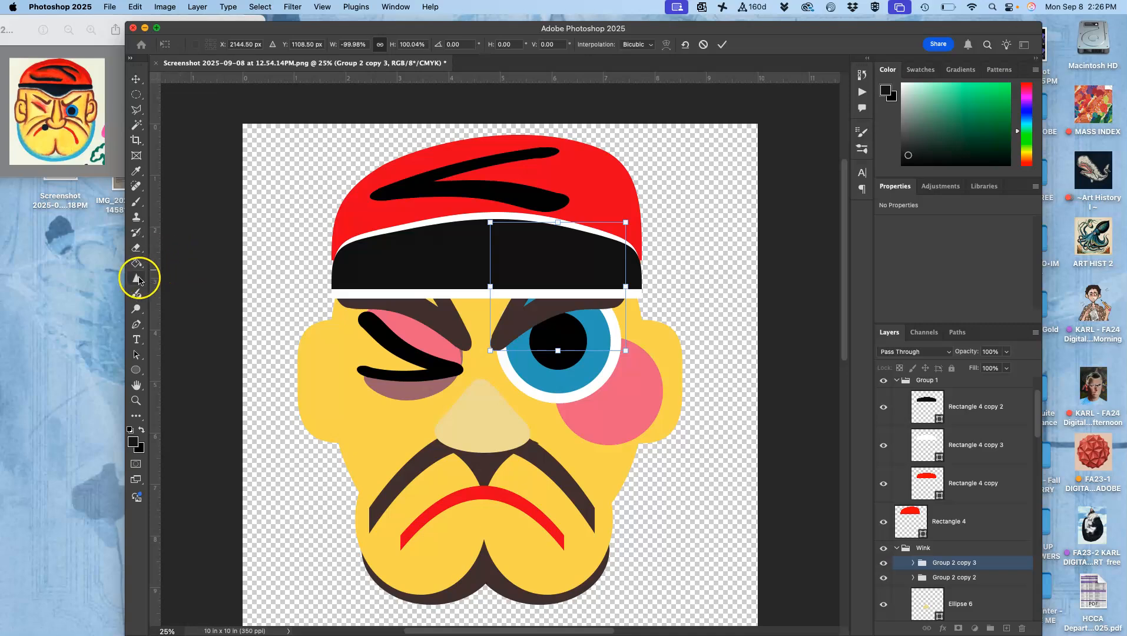
Cover the blue gap in the open eye's brow with a 204 by 151 px ellipse colored f9dd72 and layered beneath the eyebrow groups.
left_click(137, 371)
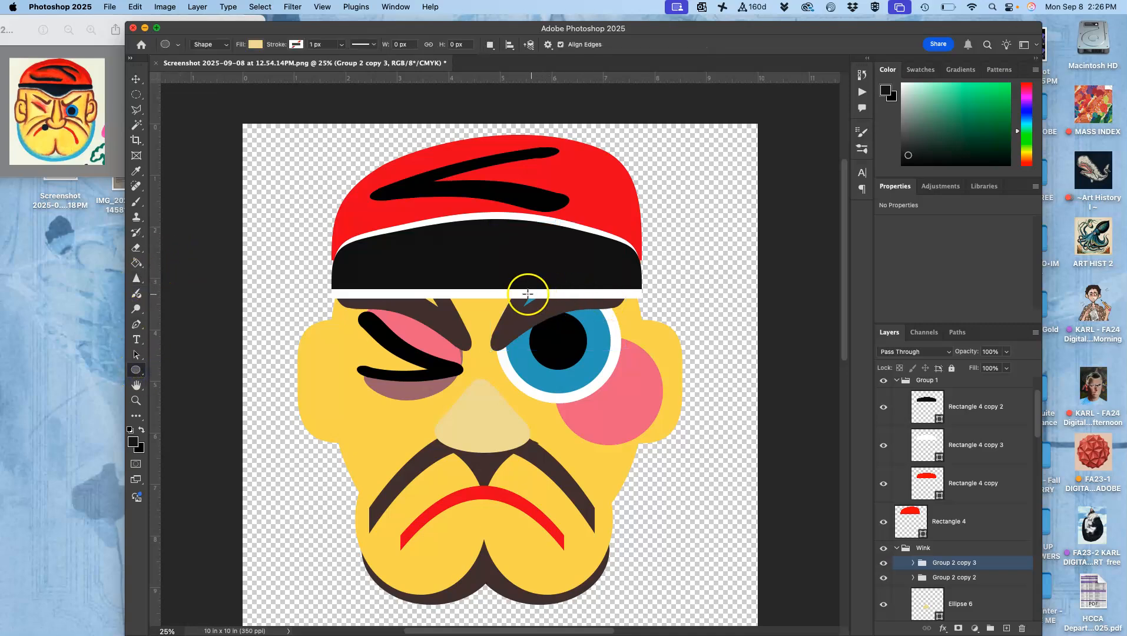
left_click_drag(520, 291, 550, 313)
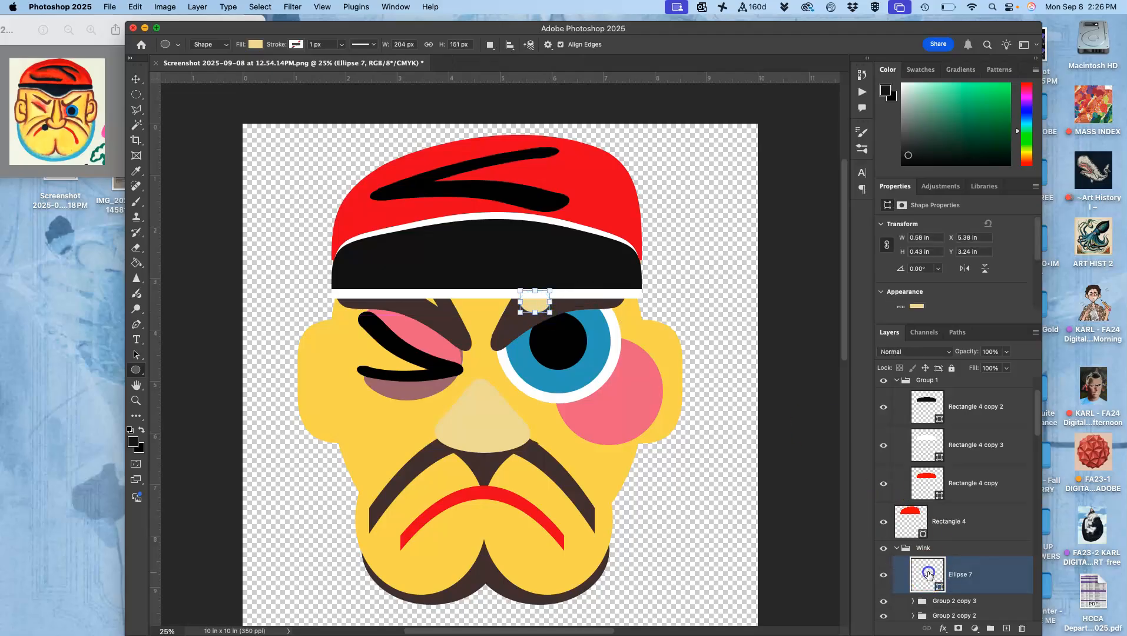
double_click(929, 576)
left_click(594, 465)
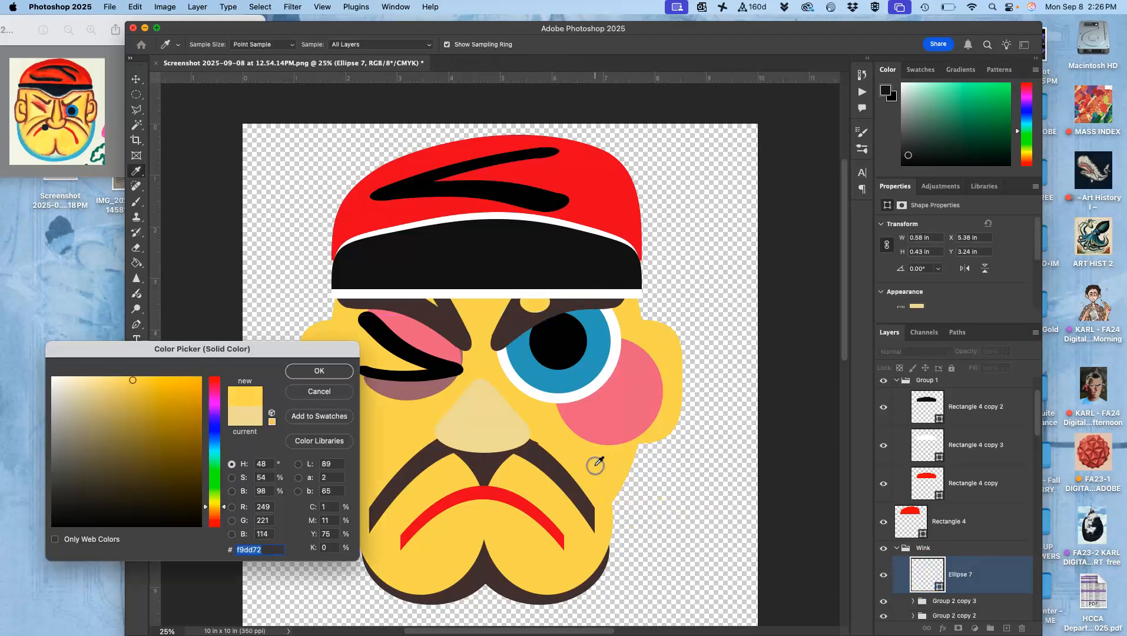
left_click(313, 370)
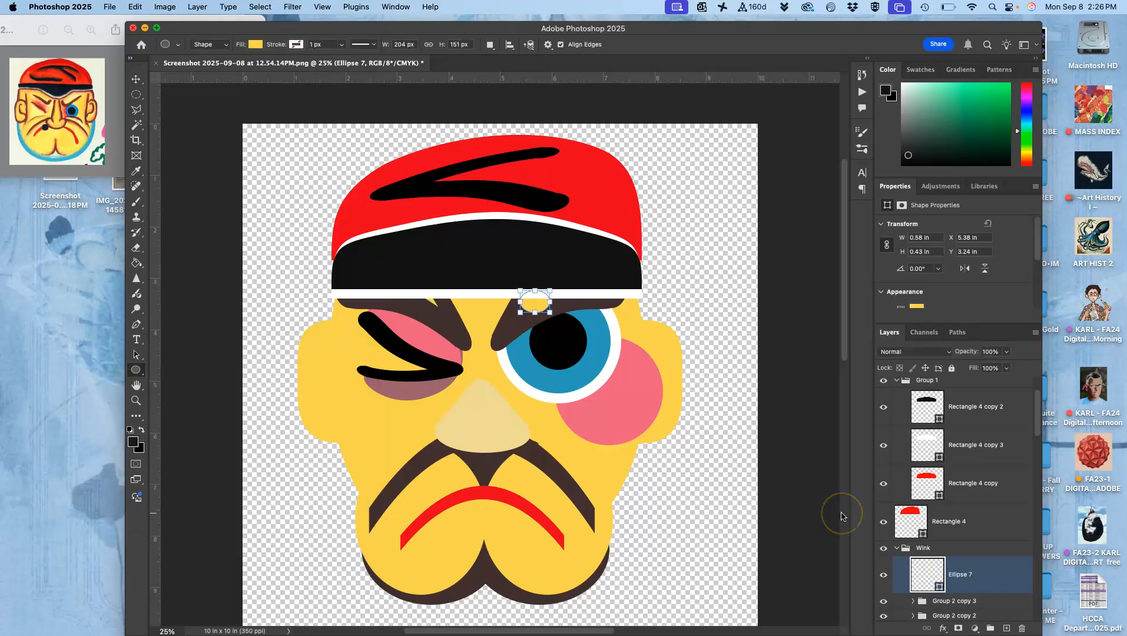
key("super+shift+bracketleft")
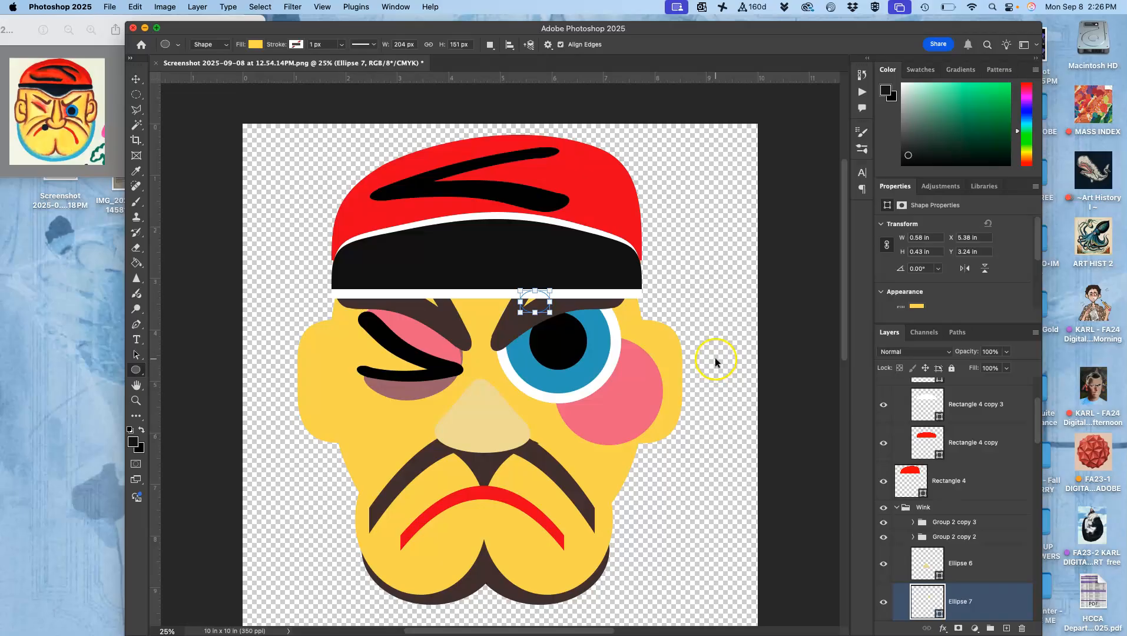
Duplicate the eyebrow group above the winking eye, scale the copy to about 58% and move it onto the ear beside that eye.
left_click(962, 407)
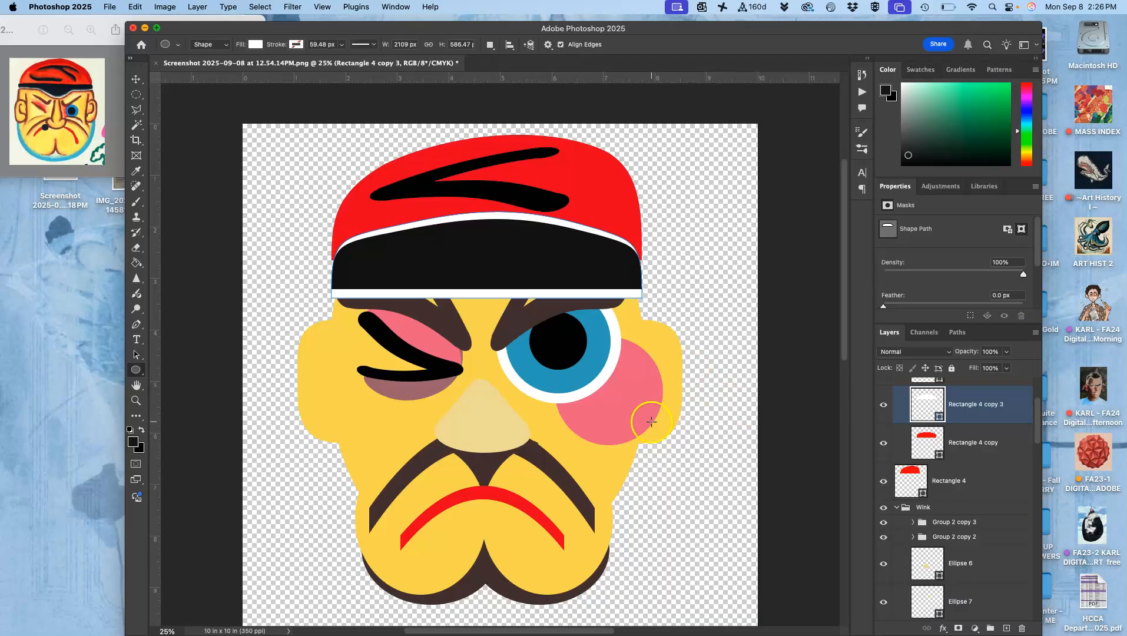
left_click(925, 521)
left_click(883, 522)
left_click(884, 524)
left_click(954, 523)
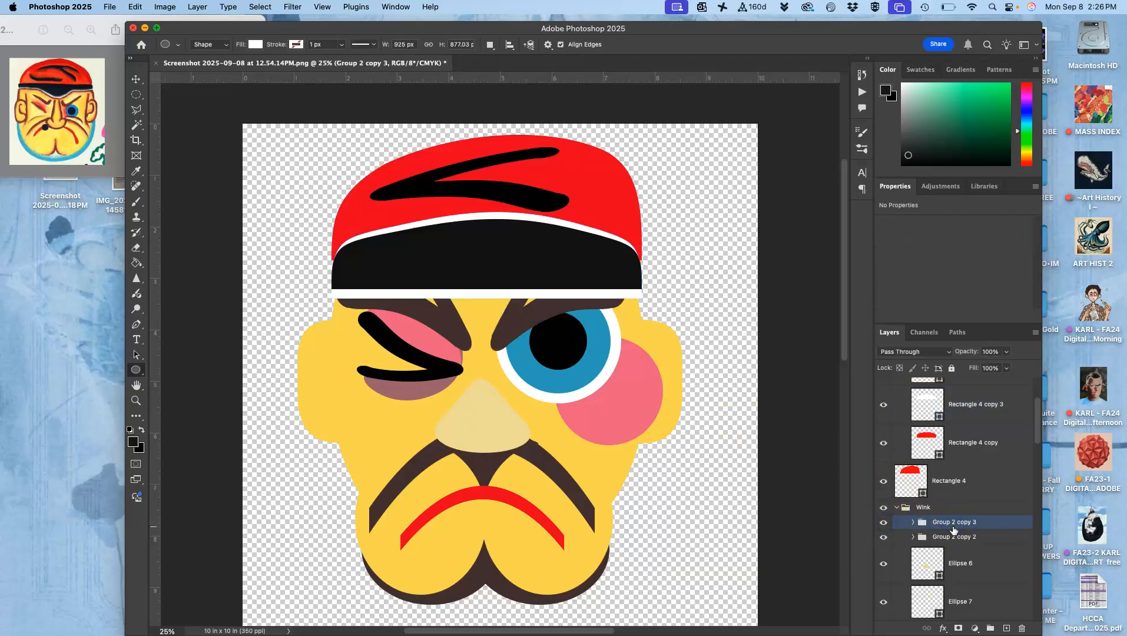
left_click(944, 536)
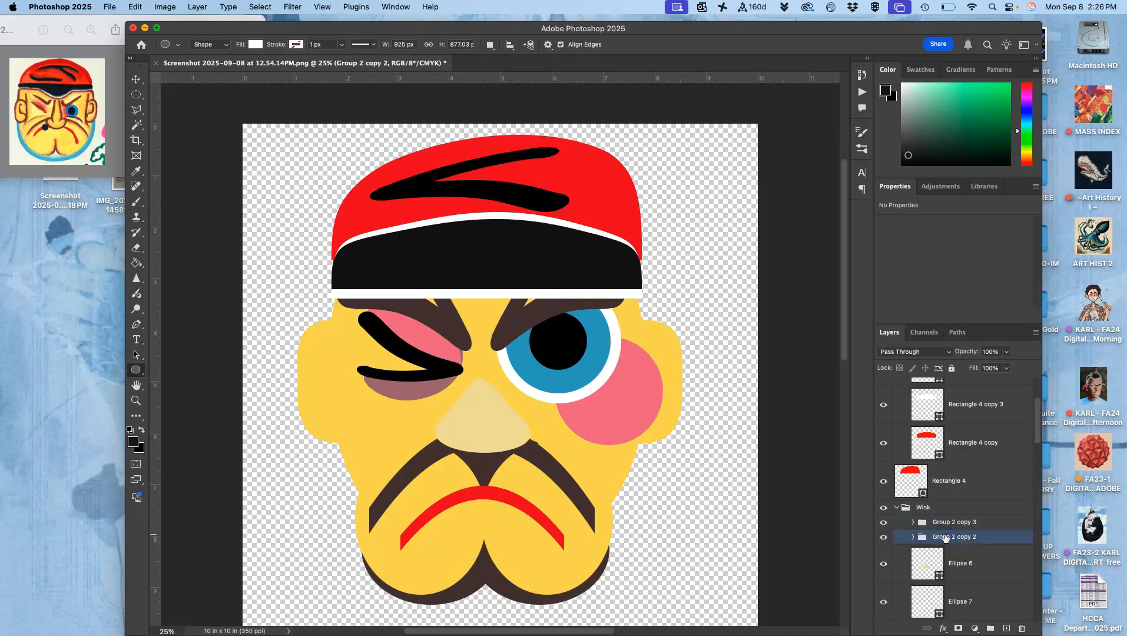
key("super+j")
key("super+t")
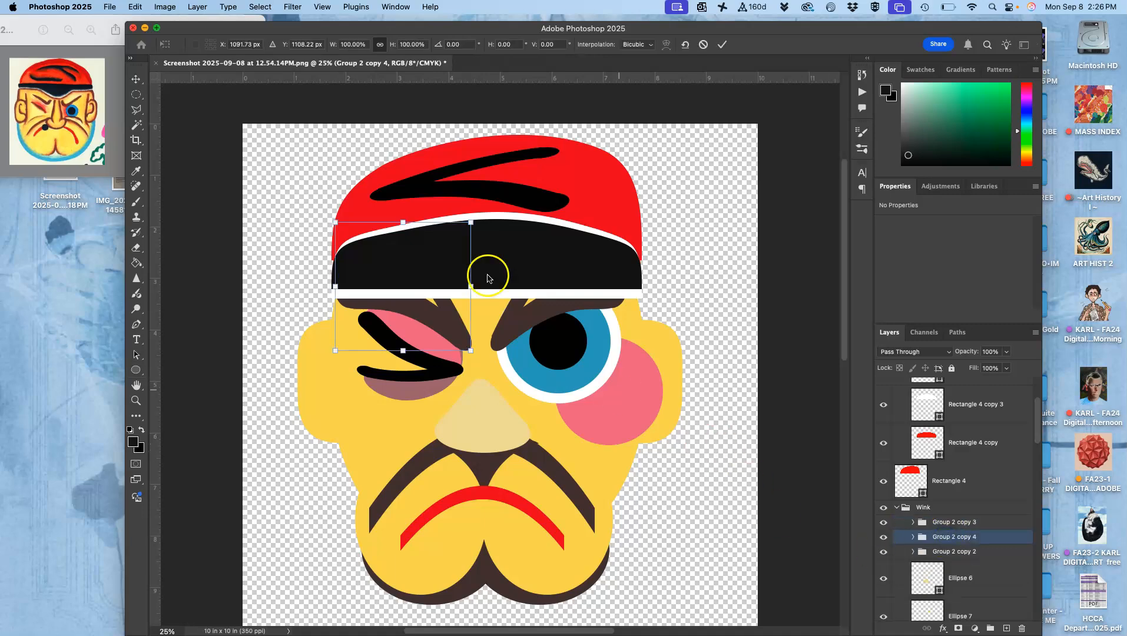
left_click_drag(470, 222, 413, 276)
left_click_drag(376, 328, 319, 390)
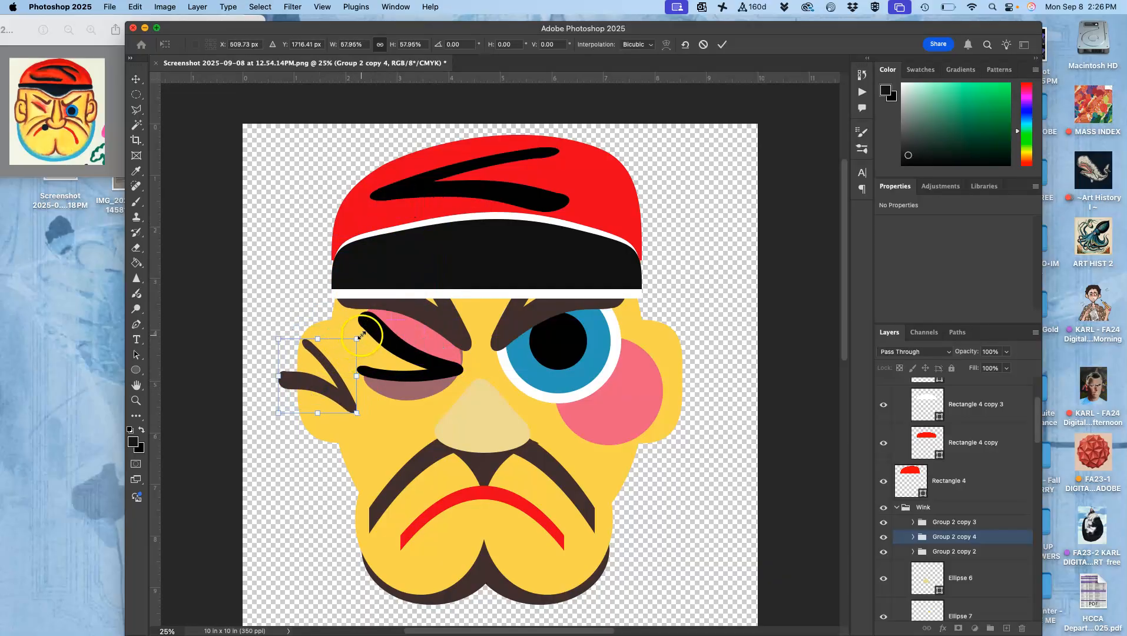
Rotate the copied stroke group by about 52°, then shrink and position it as a crease inside the ear beside the winking eye.
left_click_drag(361, 330, 364, 382)
scroll(364, 385, "up", 5)
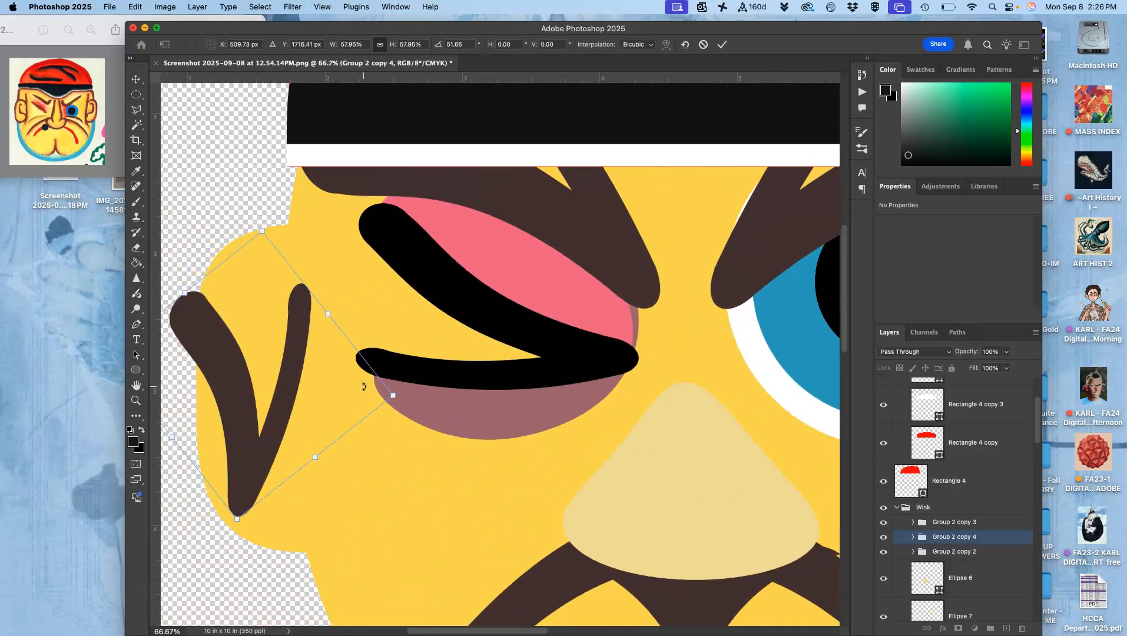
left_click_drag(221, 330, 254, 336)
left_click_drag(435, 395, 299, 362)
left_click_drag(255, 395, 306, 470)
key("Return")
Duplicate the ear crease group, flip the copy horizontally and place it on the opposite ear.
key("super+minus")
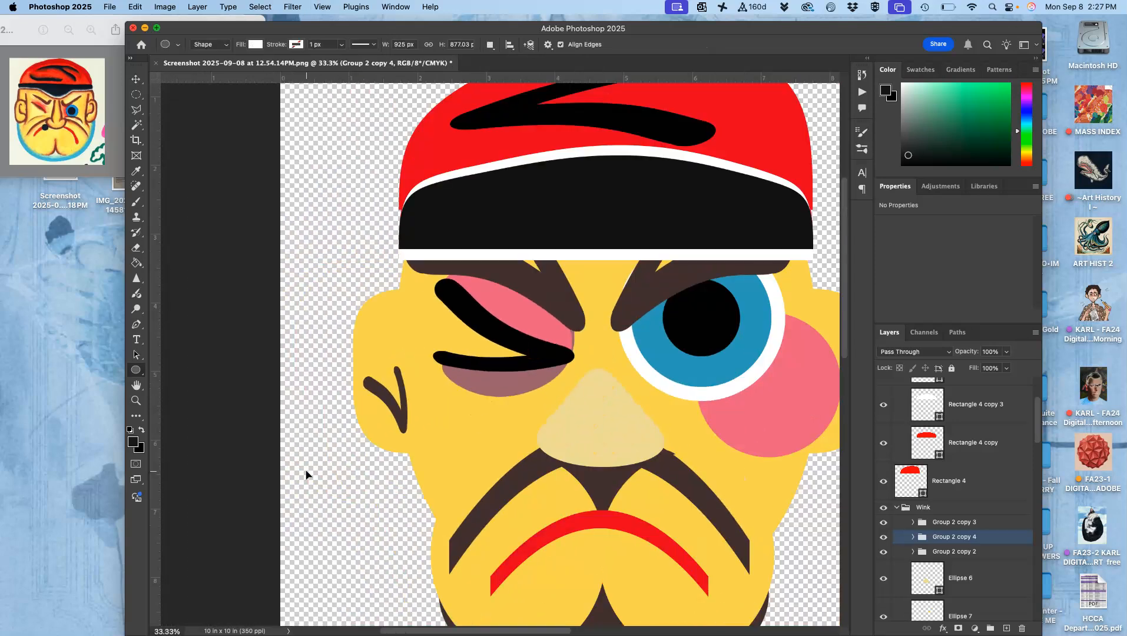
key("super+minus")
scroll(305, 470, "right", 5)
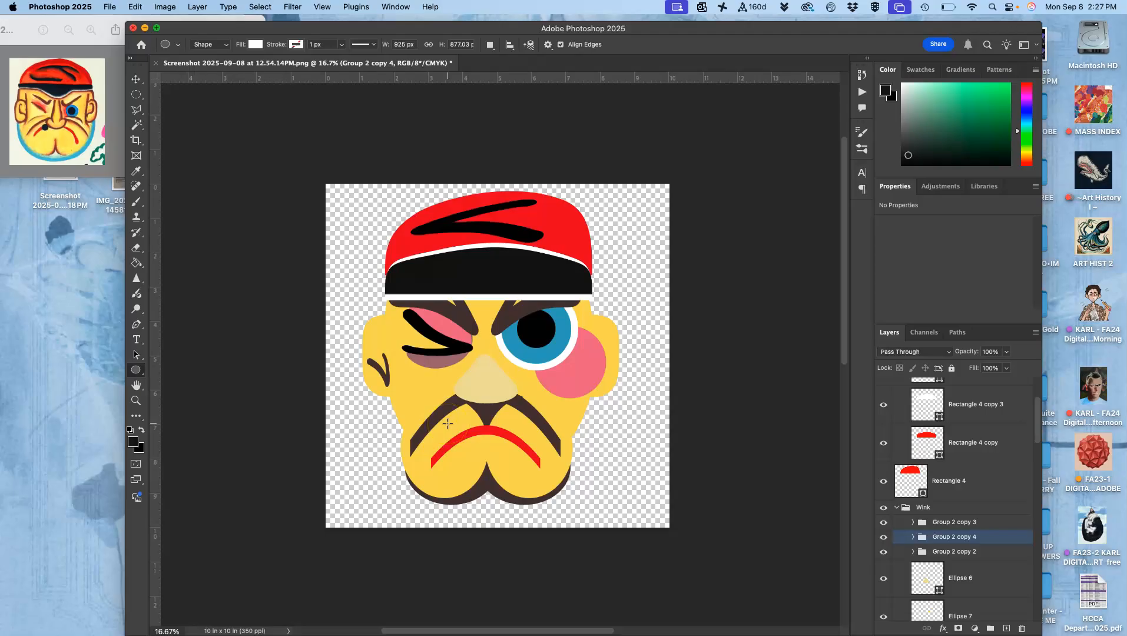
key("super+j")
key("super+t")
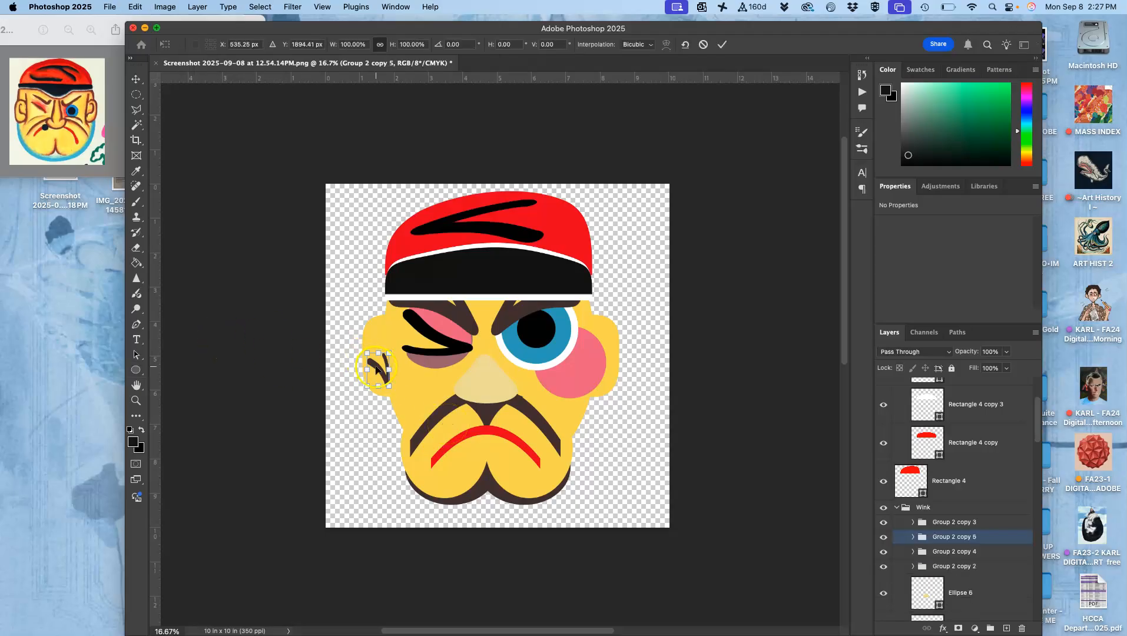
right_click(377, 369)
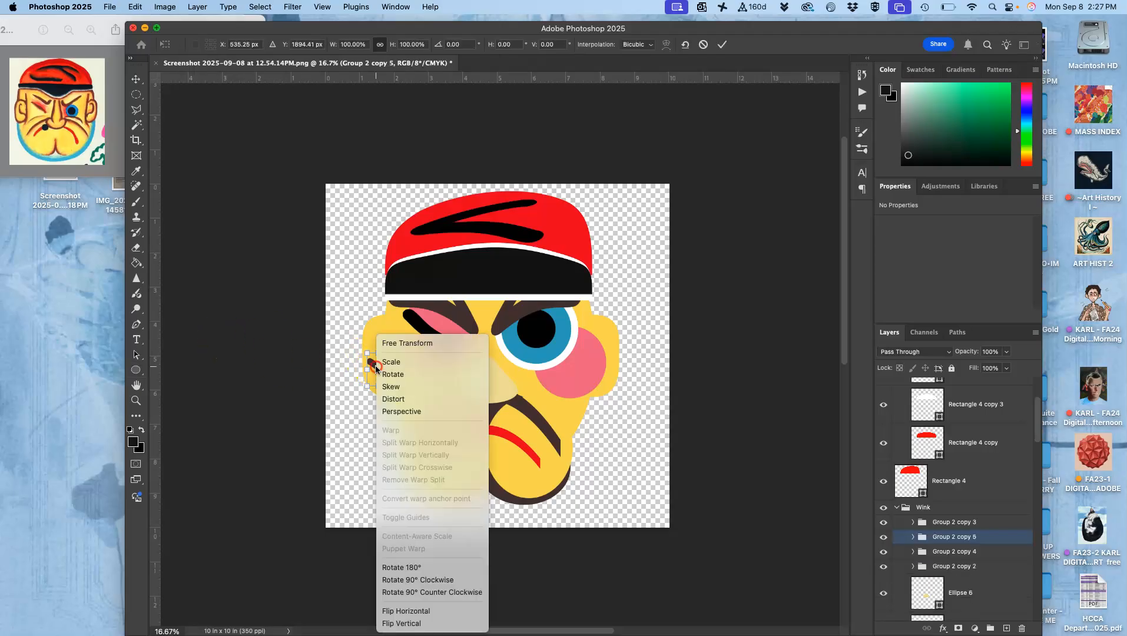
left_click(404, 612)
left_click_drag(380, 369, 602, 394)
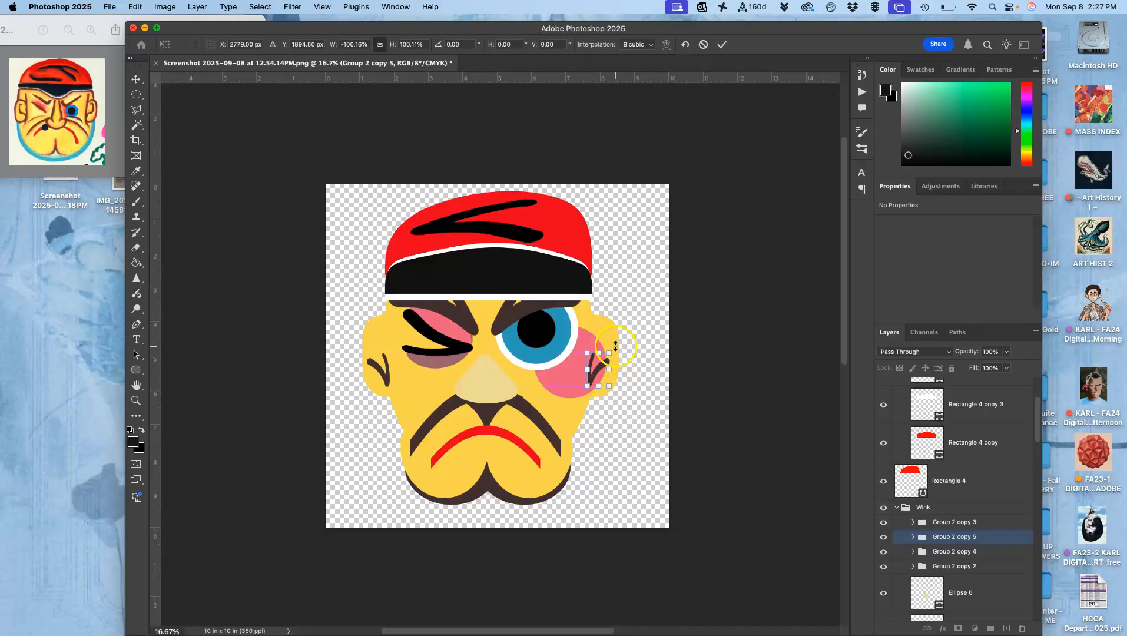
Turn on layer auto-selection, nudge the ear beside the open eye inward and move the pink cheek circle beneath the open eye.
left_click(137, 78)
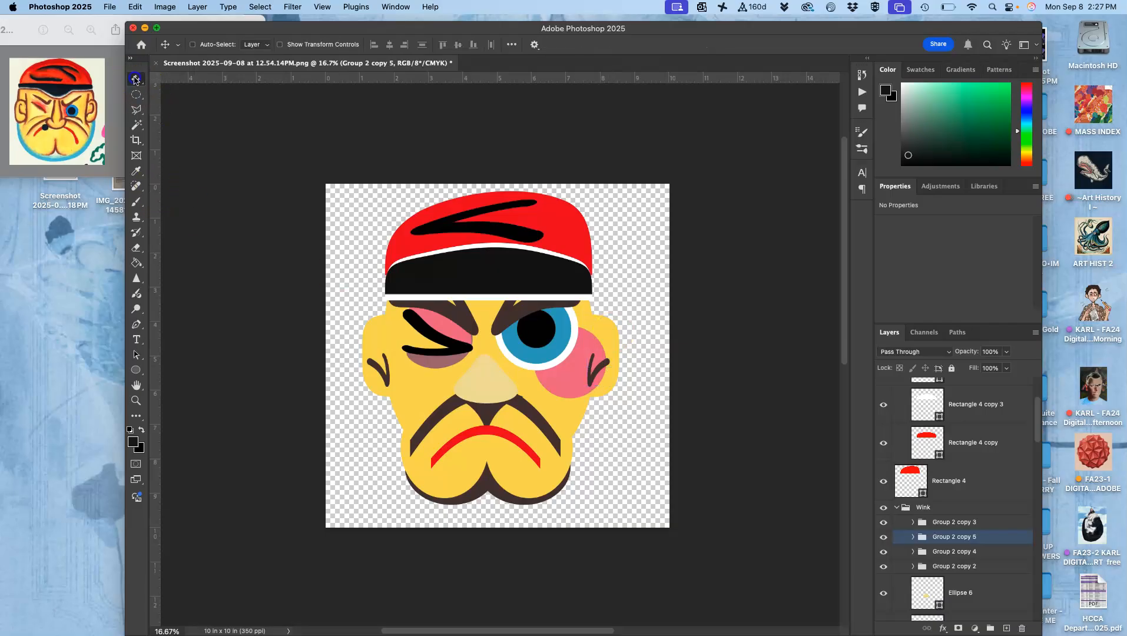
left_click(194, 44)
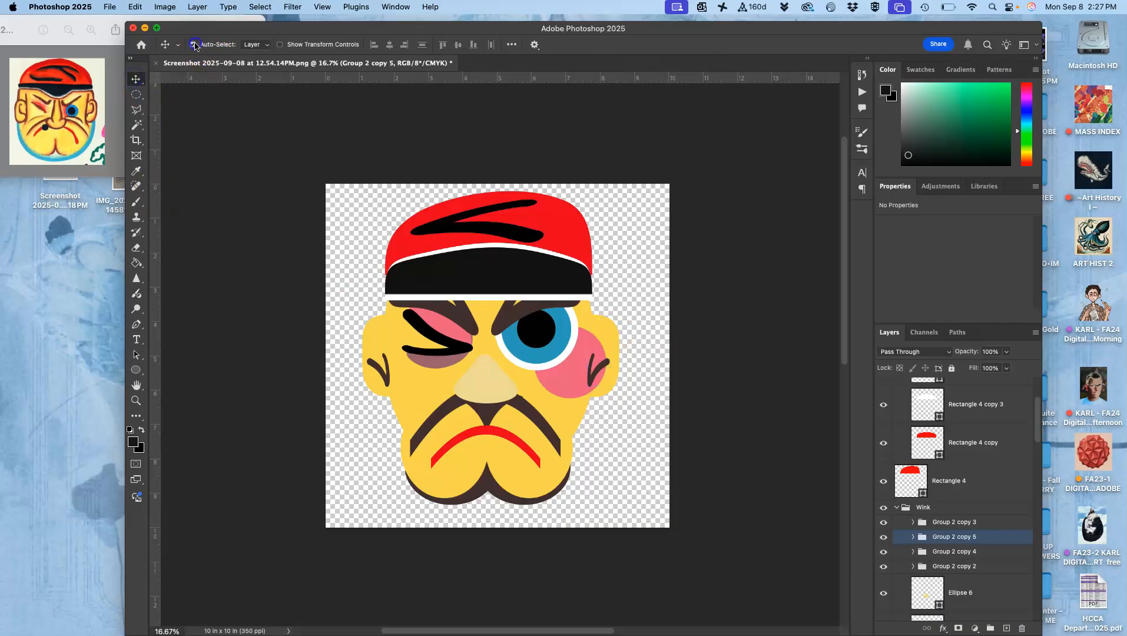
left_click(611, 334)
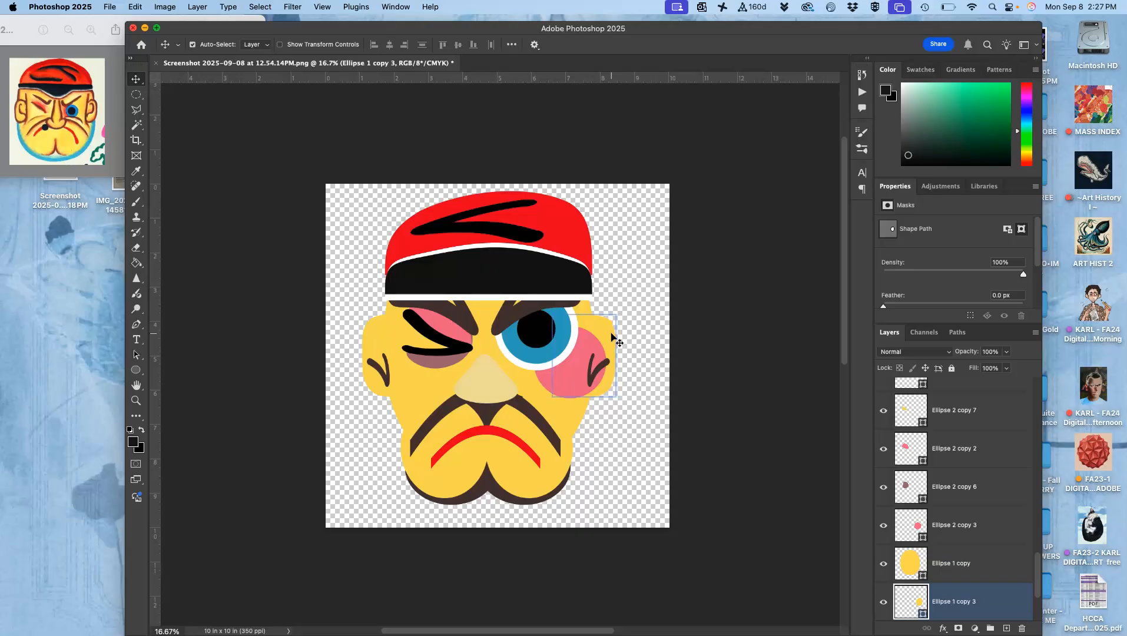
left_click_drag(559, 382, 530, 395)
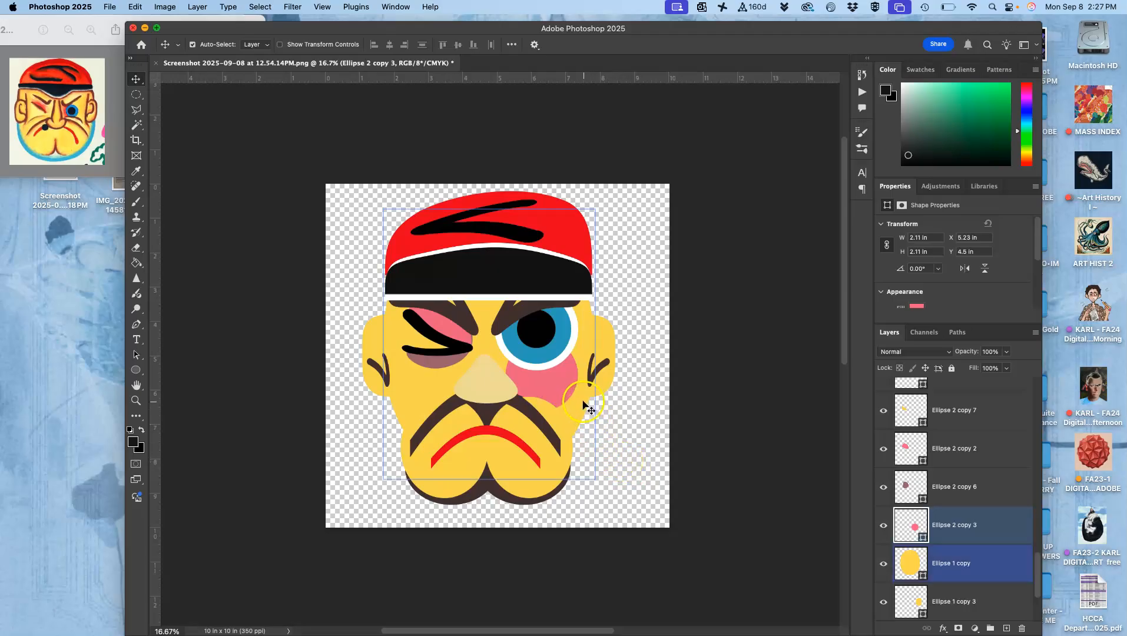
Warp the pink cheek circle into a curved, irregular shadow shape under the open eye.
key("super+t")
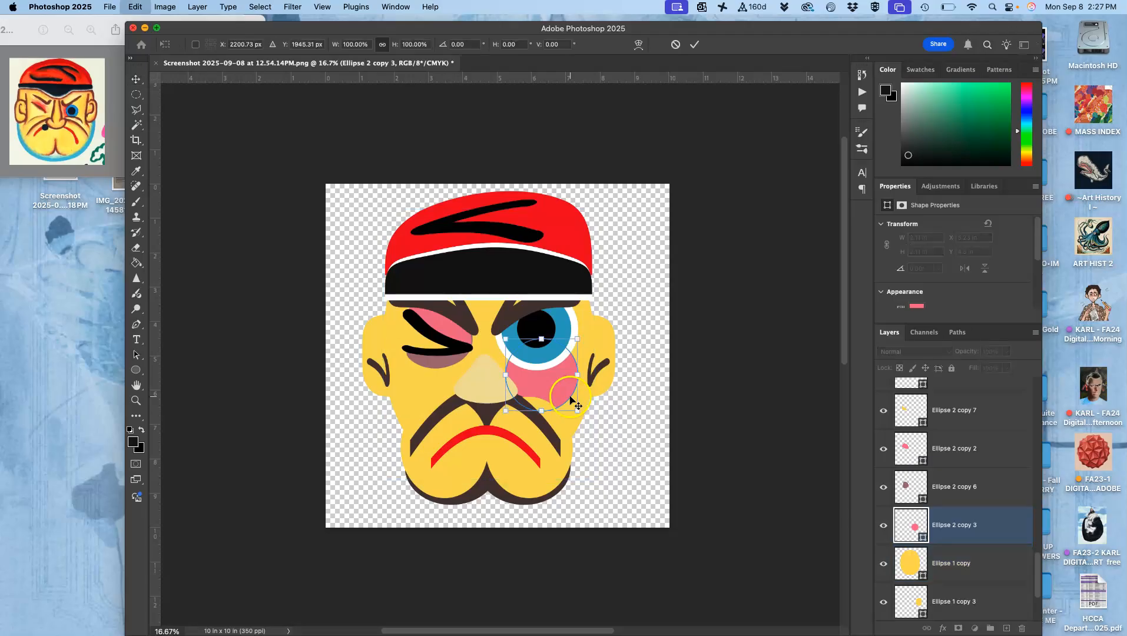
right_click(535, 385)
left_click(548, 432)
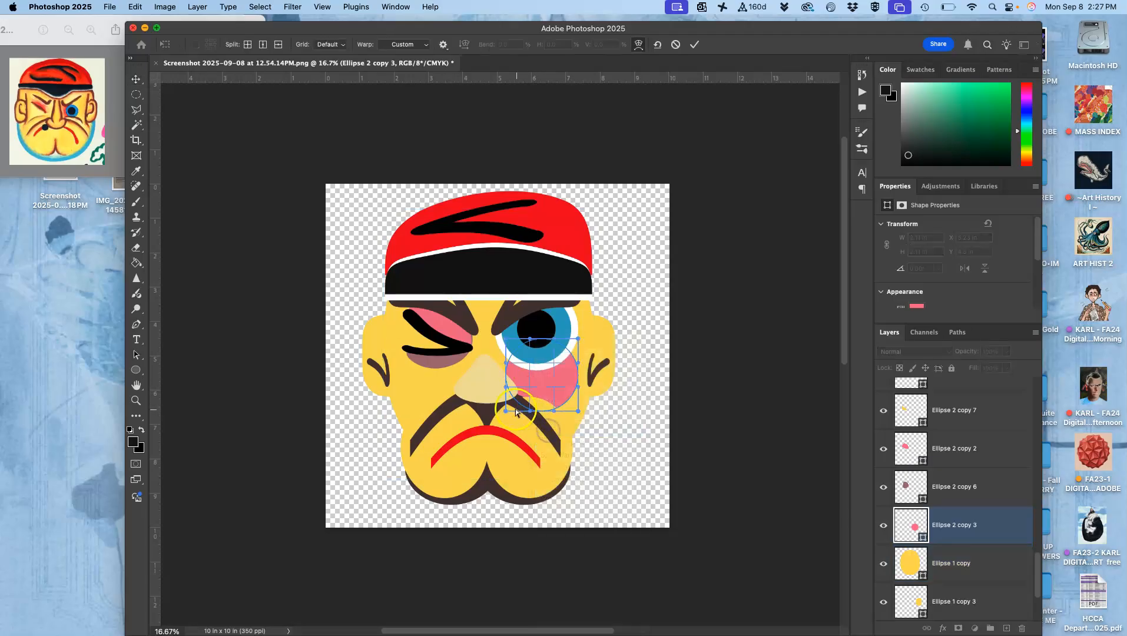
mouse_move(510, 406)
left_mouse_down()
mouse_move(533, 391)
mouse_move(511, 394)
mouse_move(509, 408)
mouse_move(535, 401)
mouse_move(580, 363)
mouse_move(567, 382)
mouse_move(578, 403)
mouse_move(568, 378)
left_mouse_up()
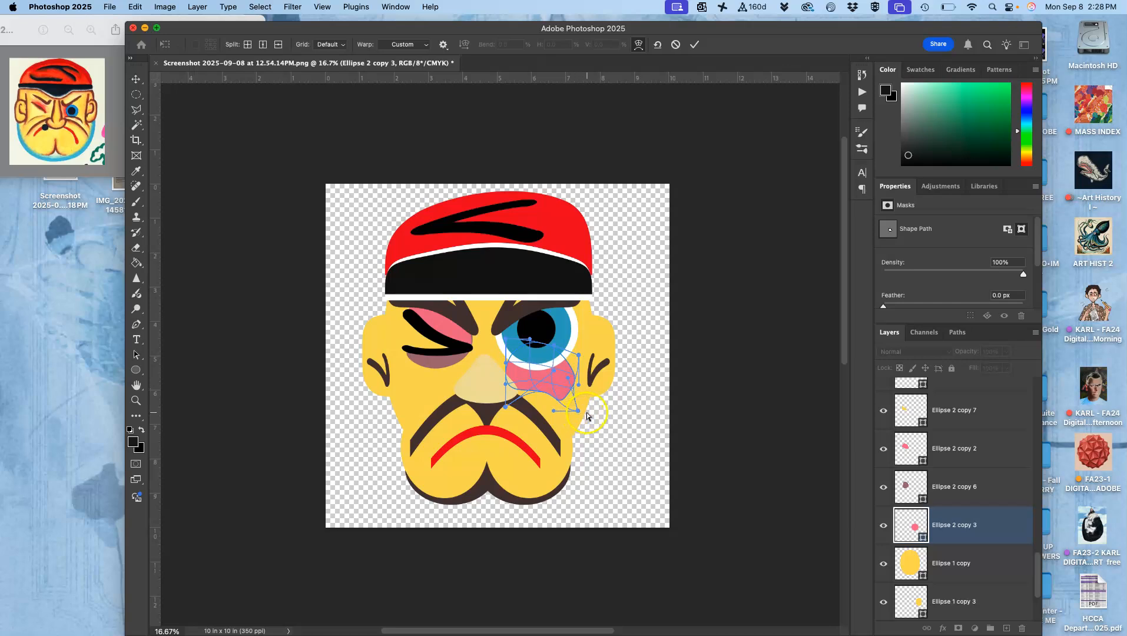
key("Return")
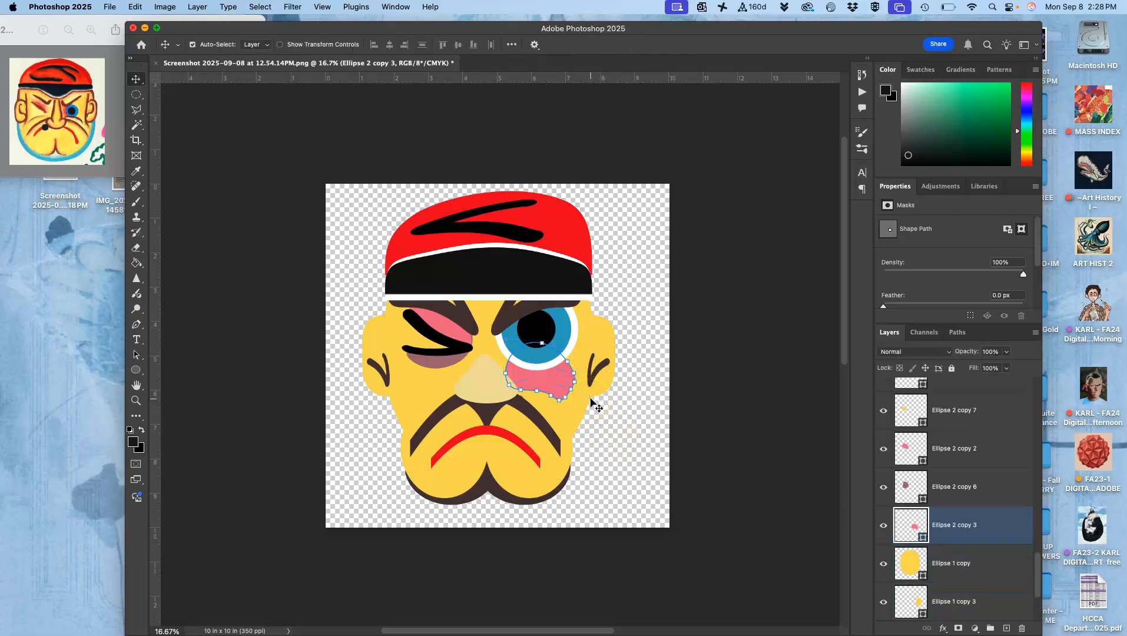
Recolor the warped cheek shape to the dark golden shade ccaf40, starting from the sampled skin yellow.
double_click(907, 523)
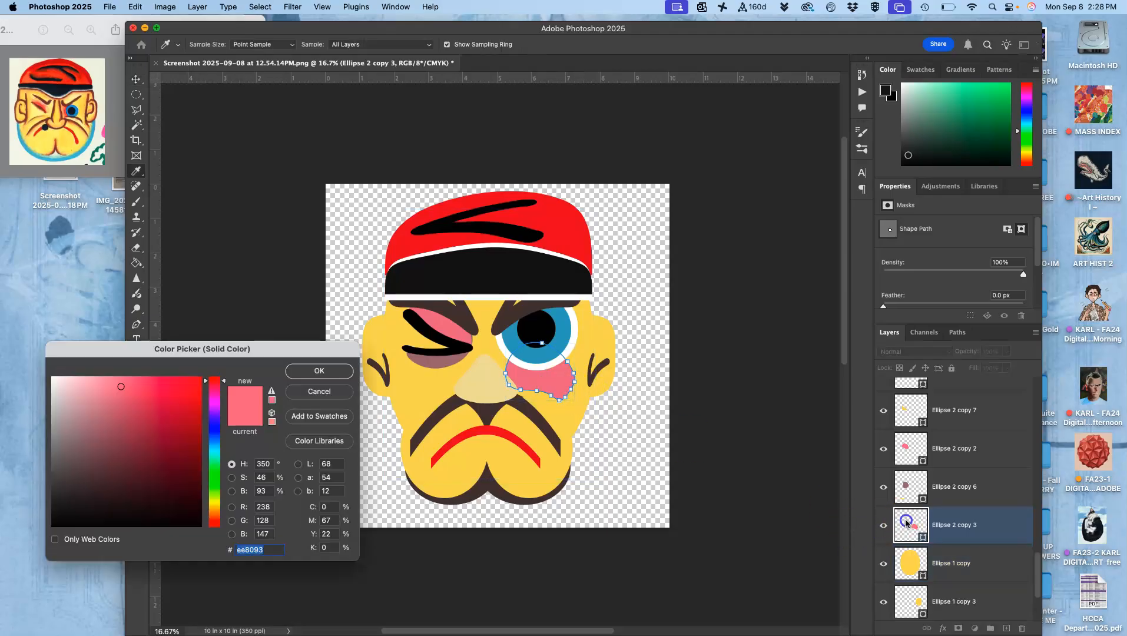
left_click(432, 388)
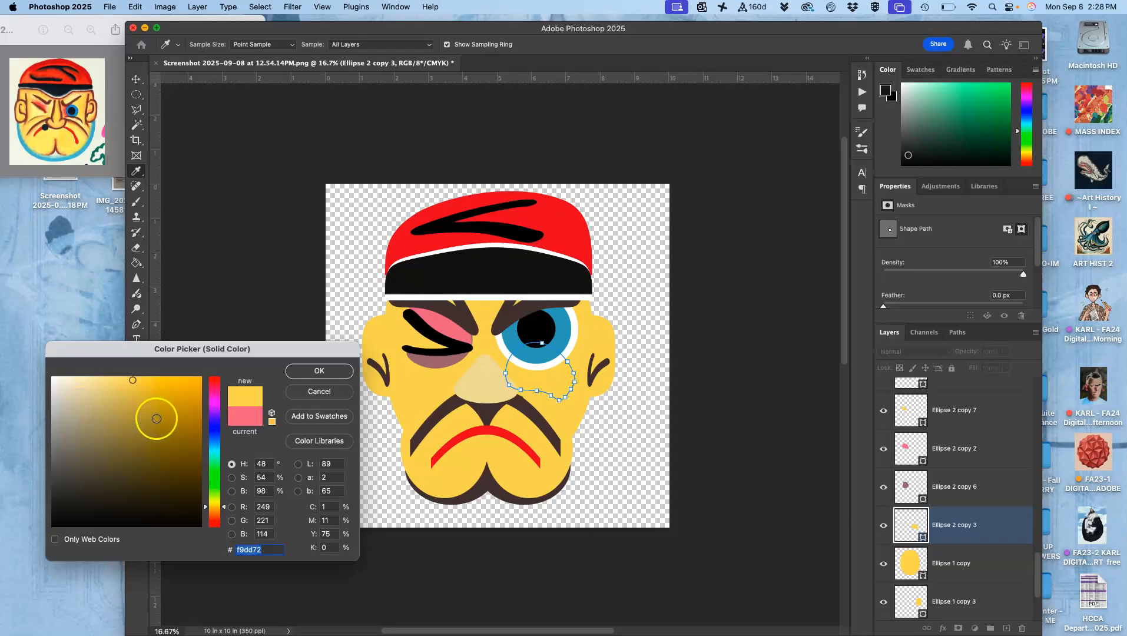
left_click(155, 415)
left_click_drag(155, 415, 155, 407)
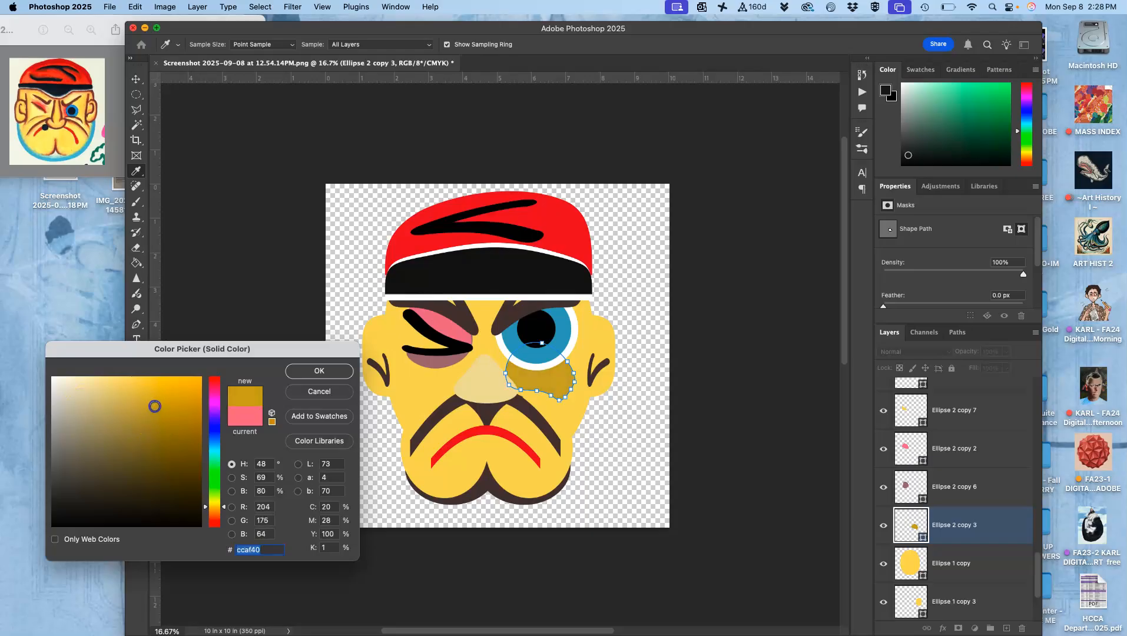
left_click(319, 371)
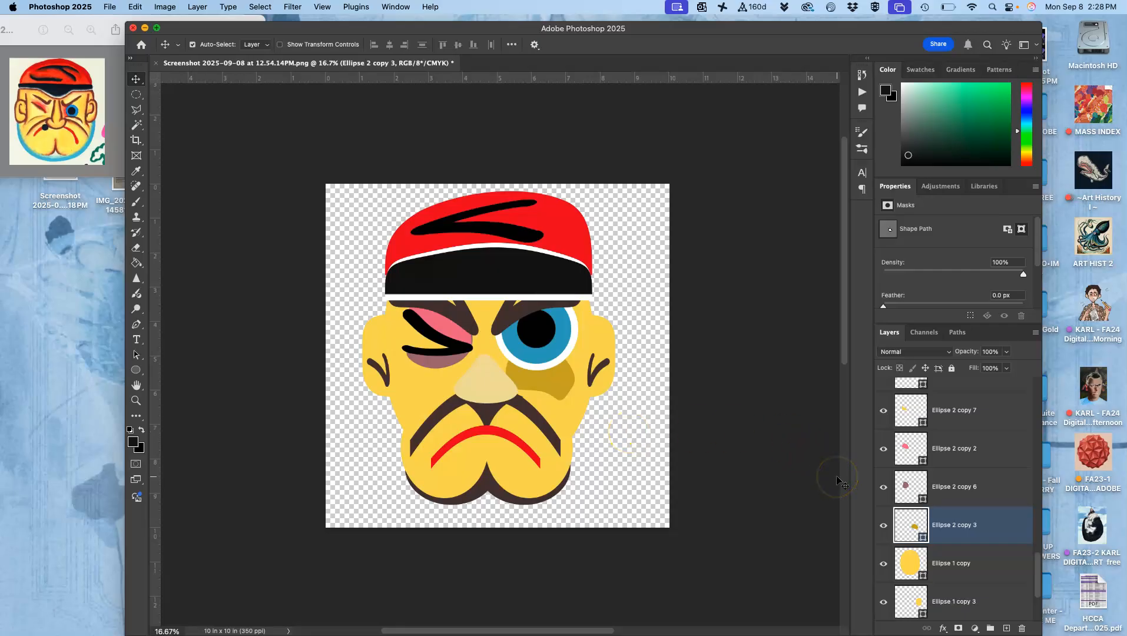
Duplicate the golden cheek shadow, flip the copy horizontally and place it beneath the winking eye.
key("super+j")
key("super+t")
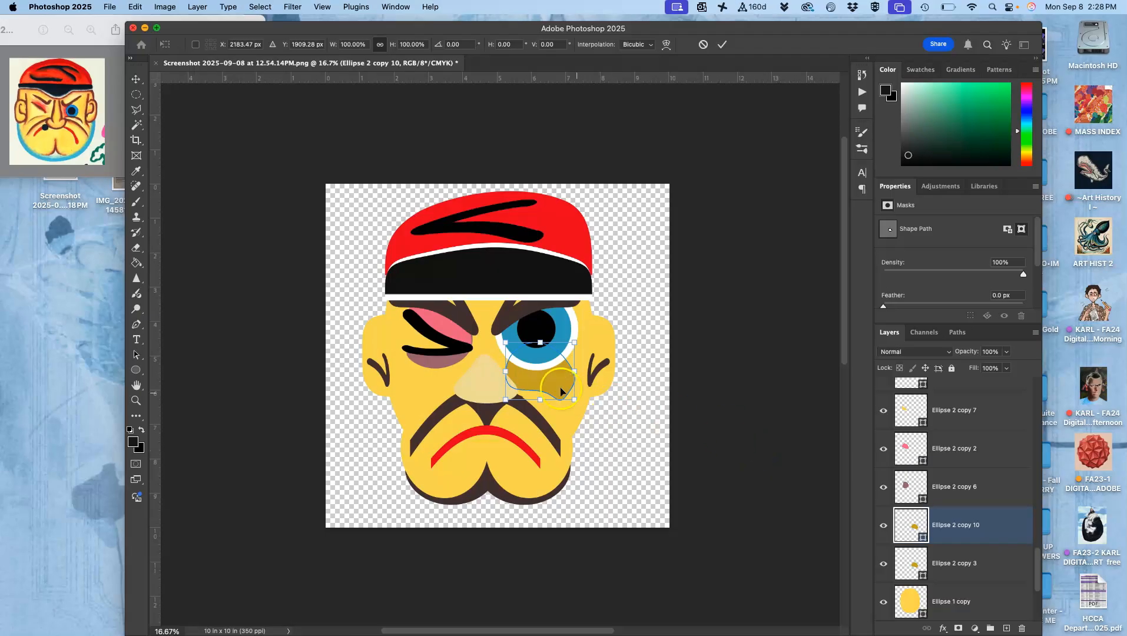
right_click(562, 391)
left_click(582, 605)
left_click_drag(539, 389, 435, 396)
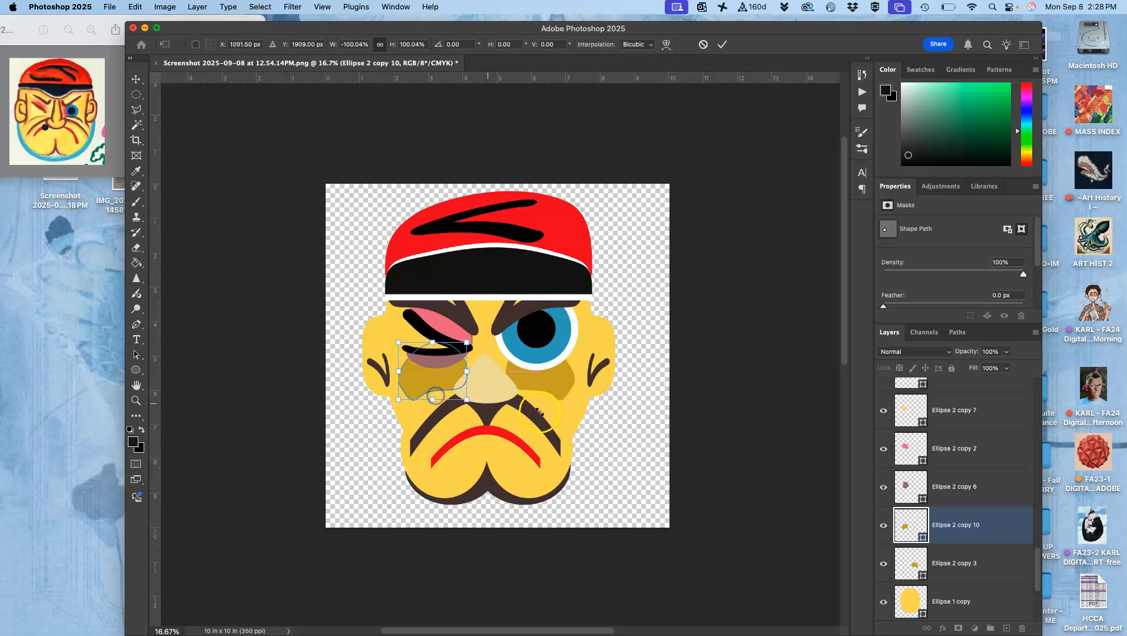
left_click(583, 437)
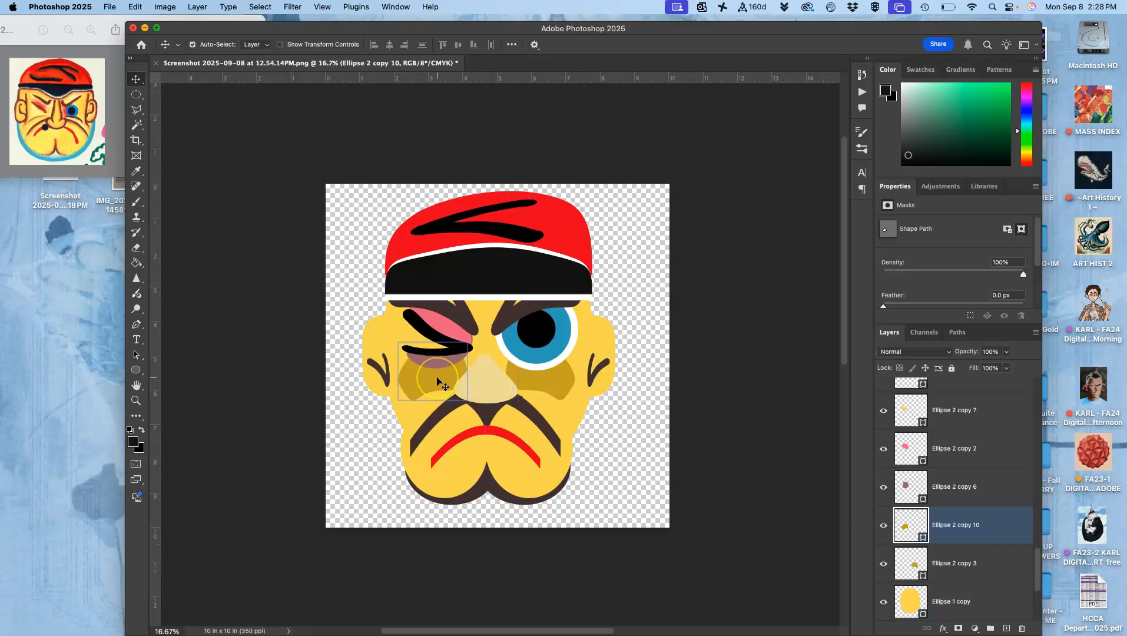
Duplicate the winking eye's cheek shadow, scale the copy to about 50%, rotate it about -56.8° and position it over the nearby ear crease.
key("super+j")
key("super+t")
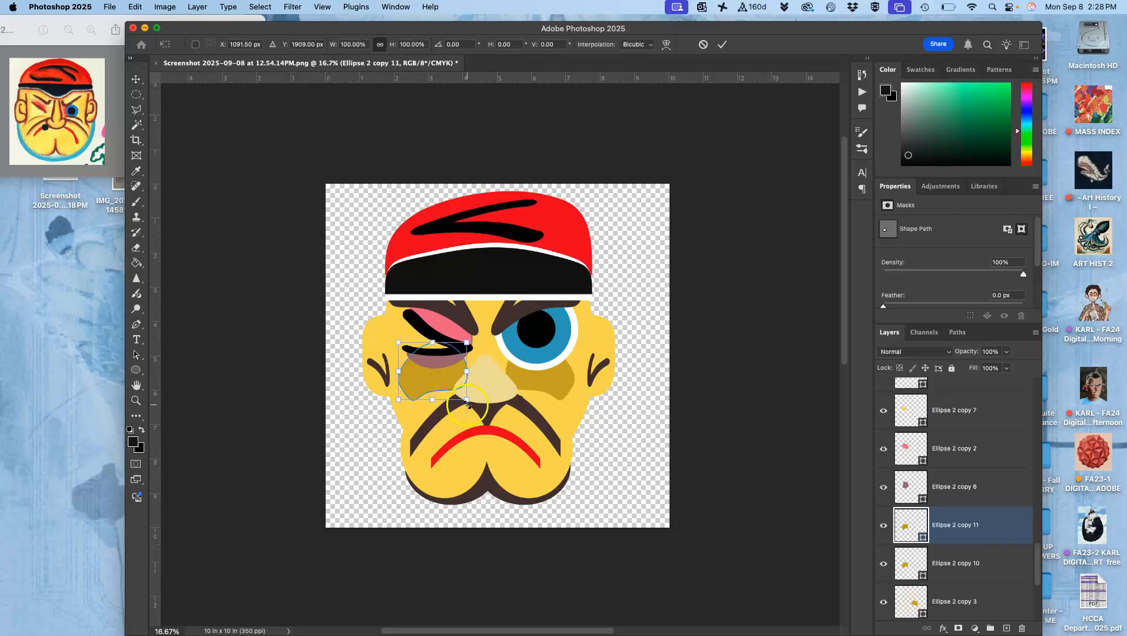
left_click_drag(467, 405, 376, 351)
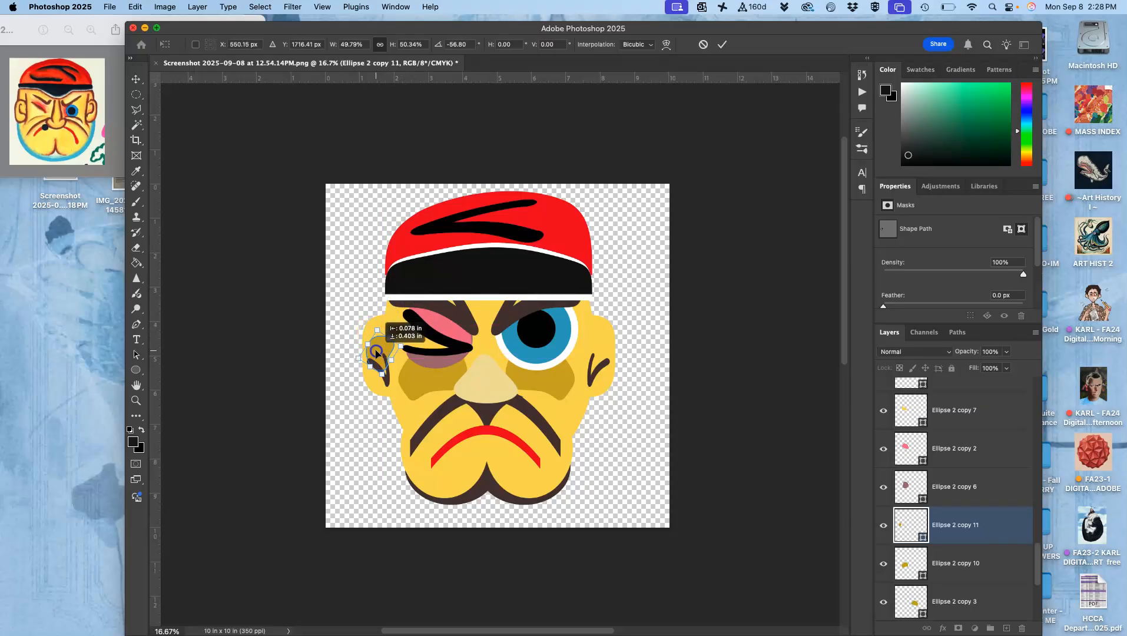
key("super+=")
key("super+=")
key("super+=")
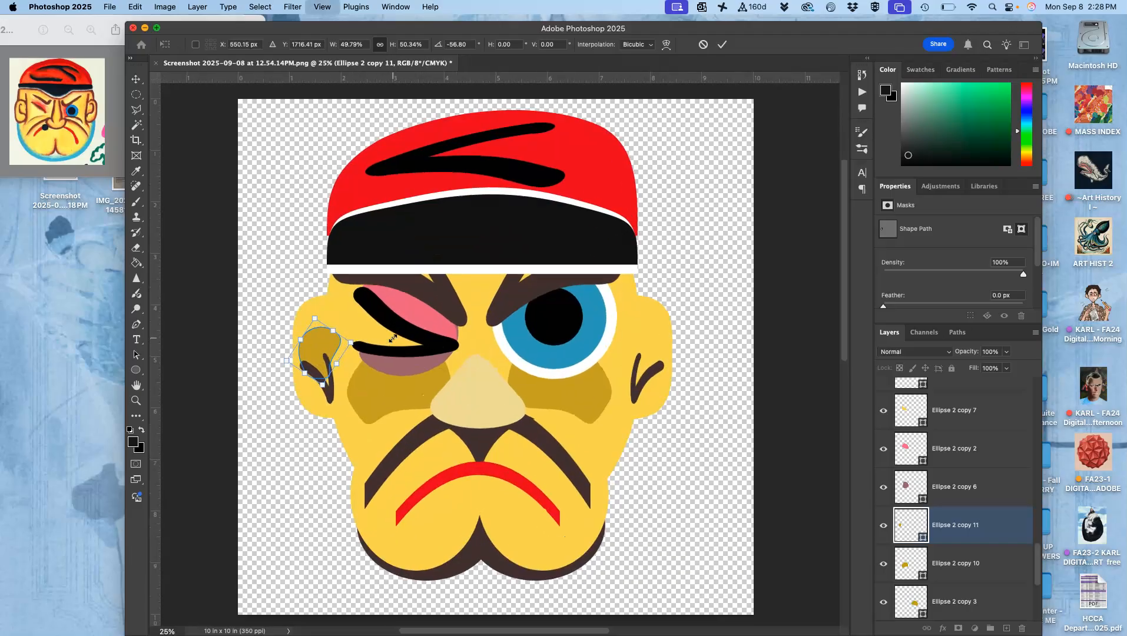
scroll(396, 330, "left", 8)
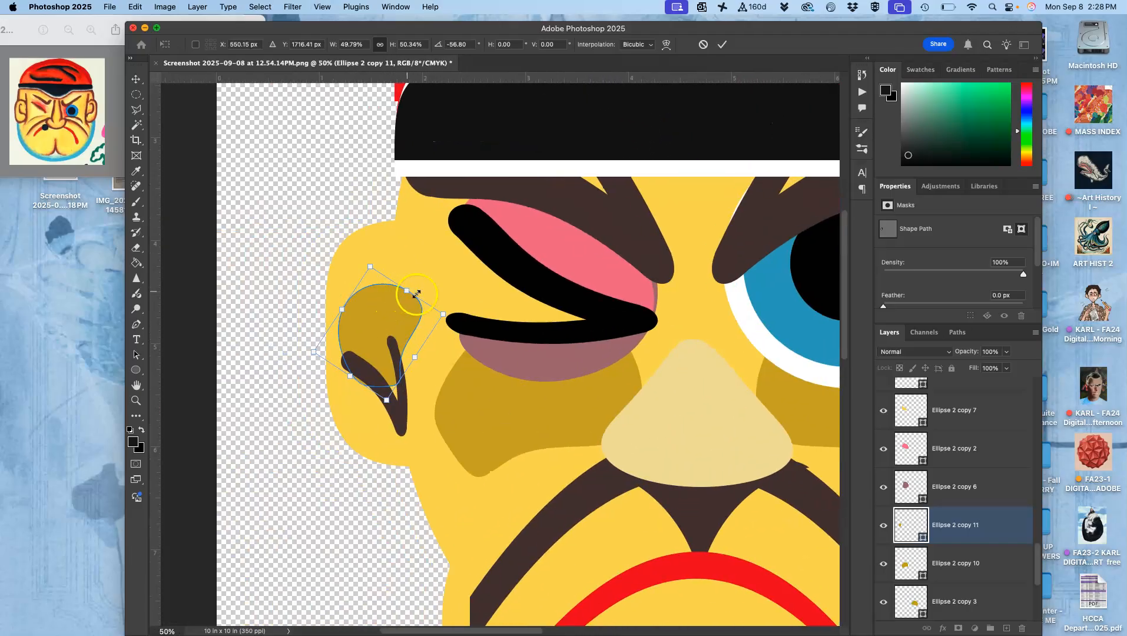